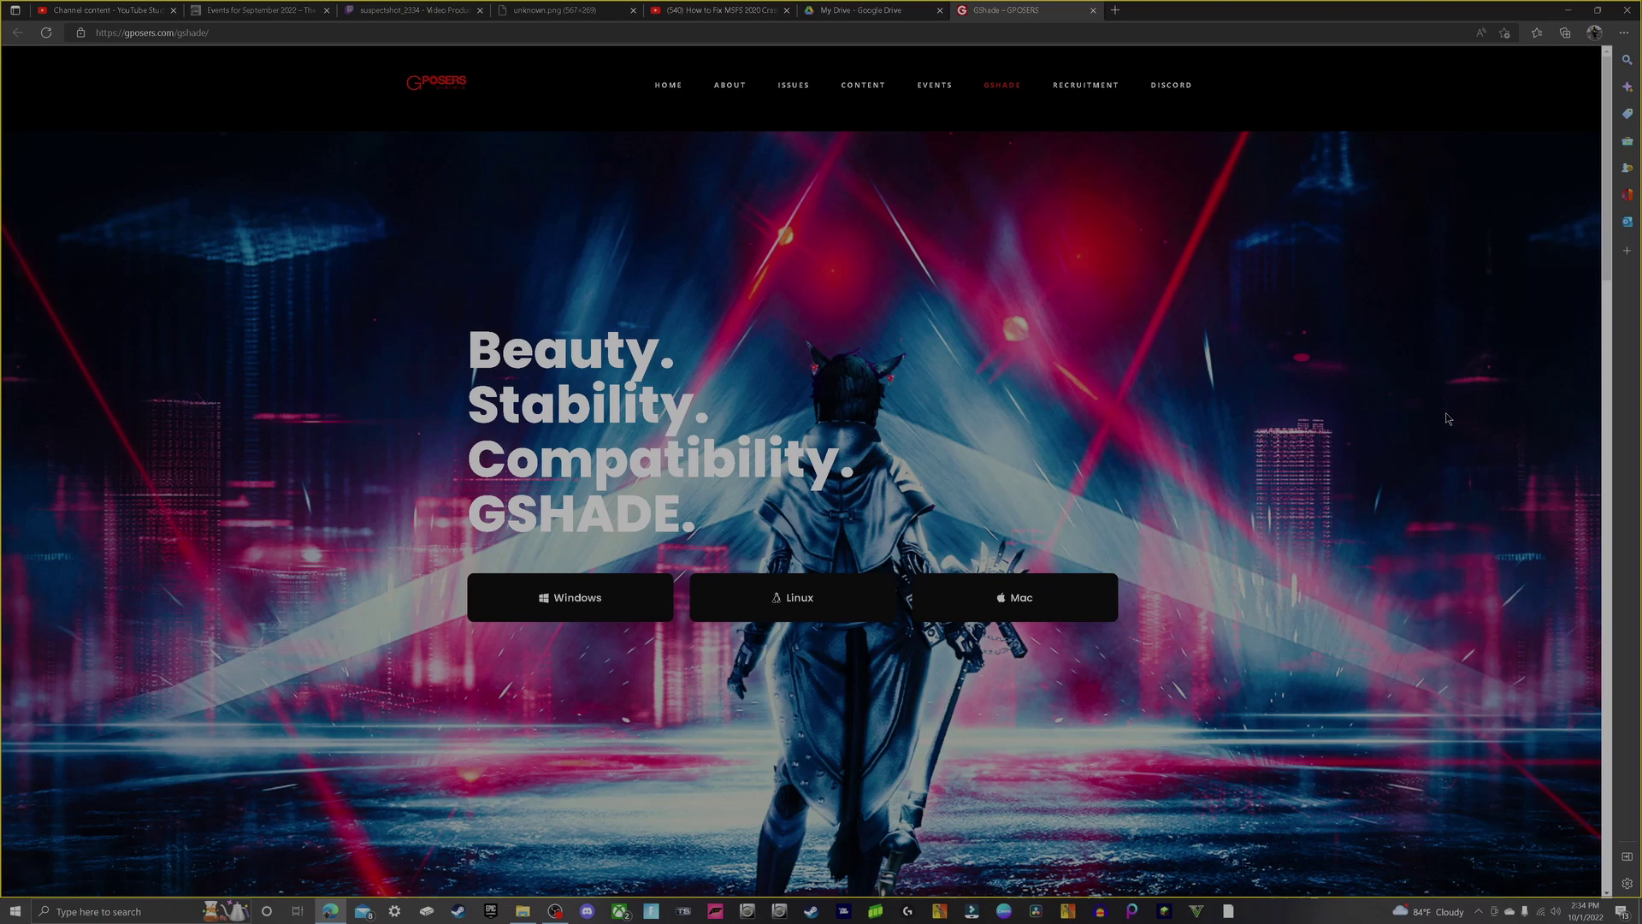
- Download the Windows version of the GShade installer and keep the file despite the browser's safety warning
click(610, 597)
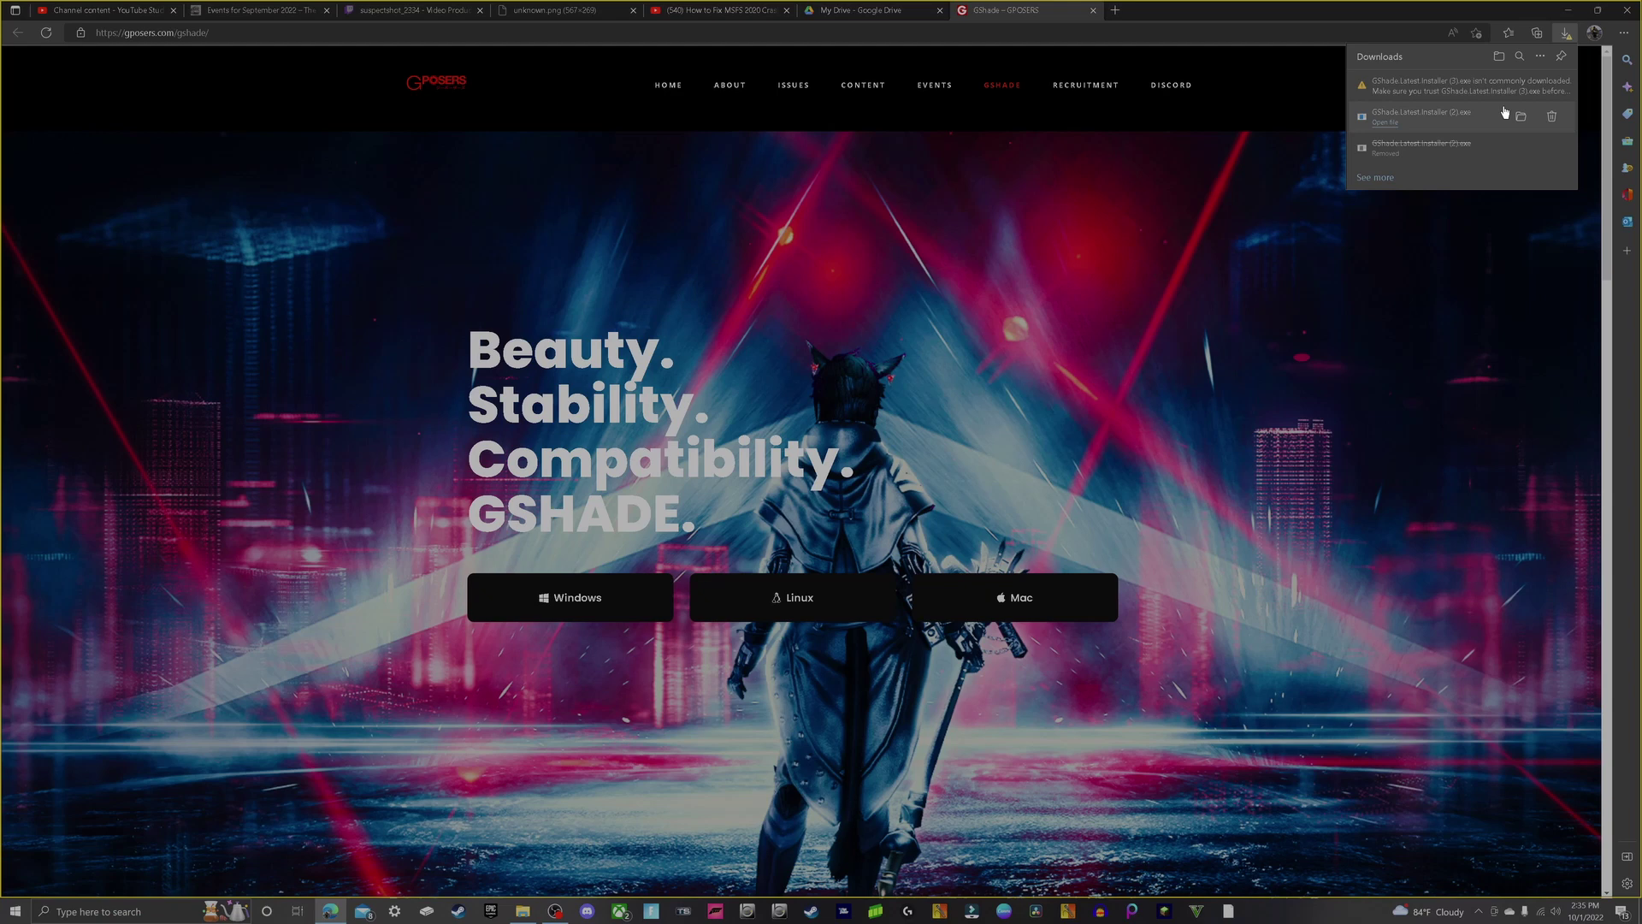
click(1554, 89)
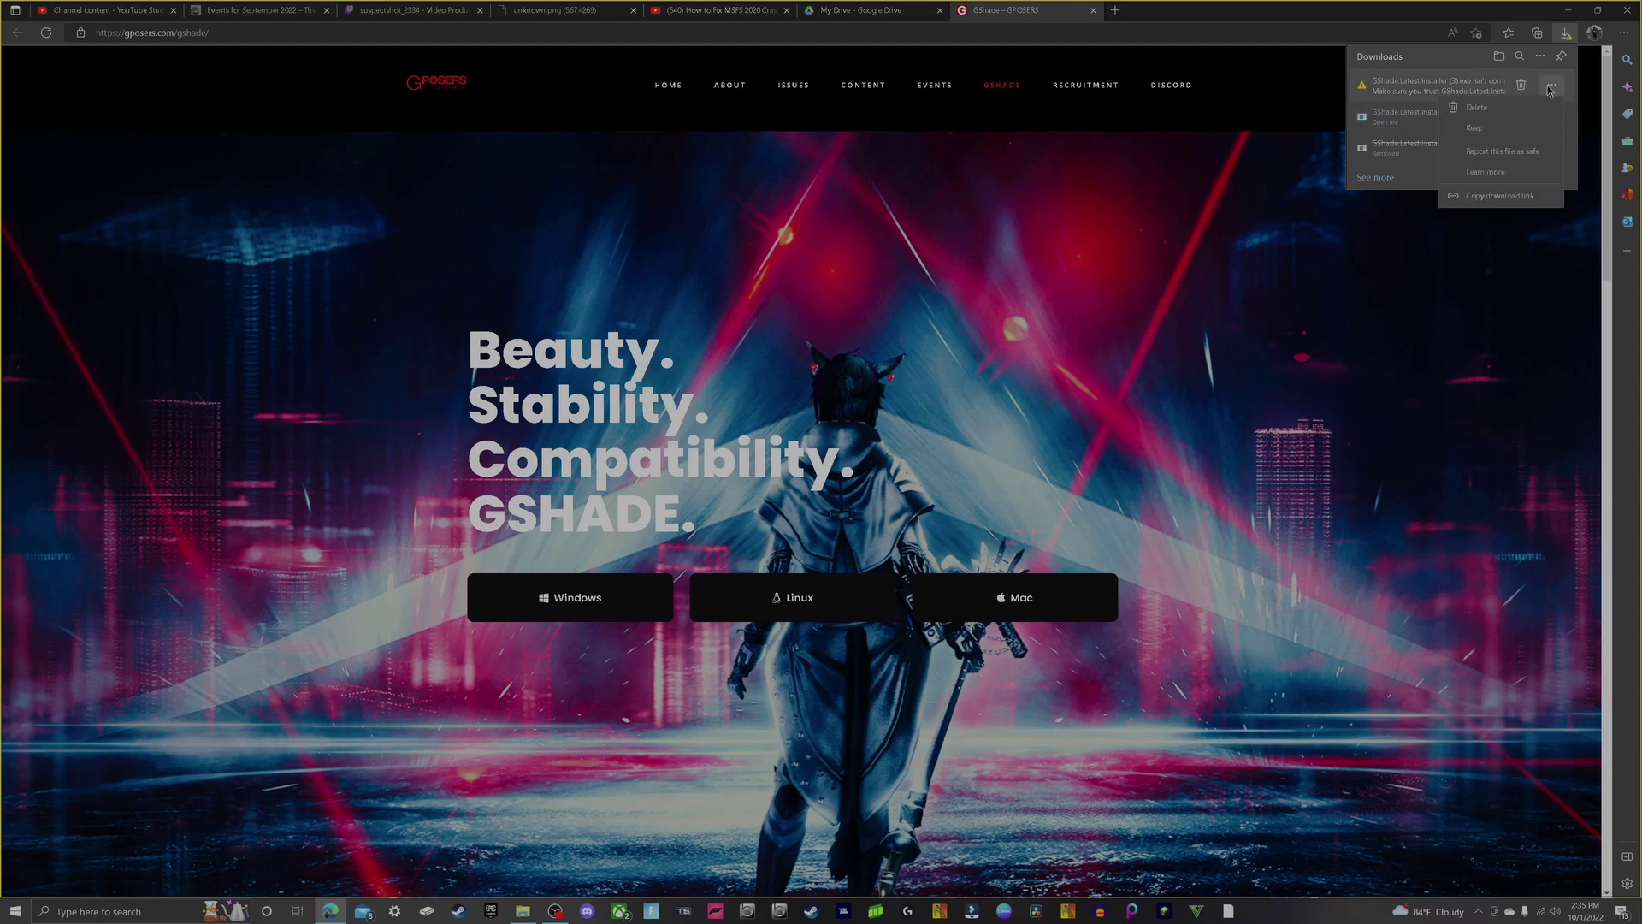
click(1516, 128)
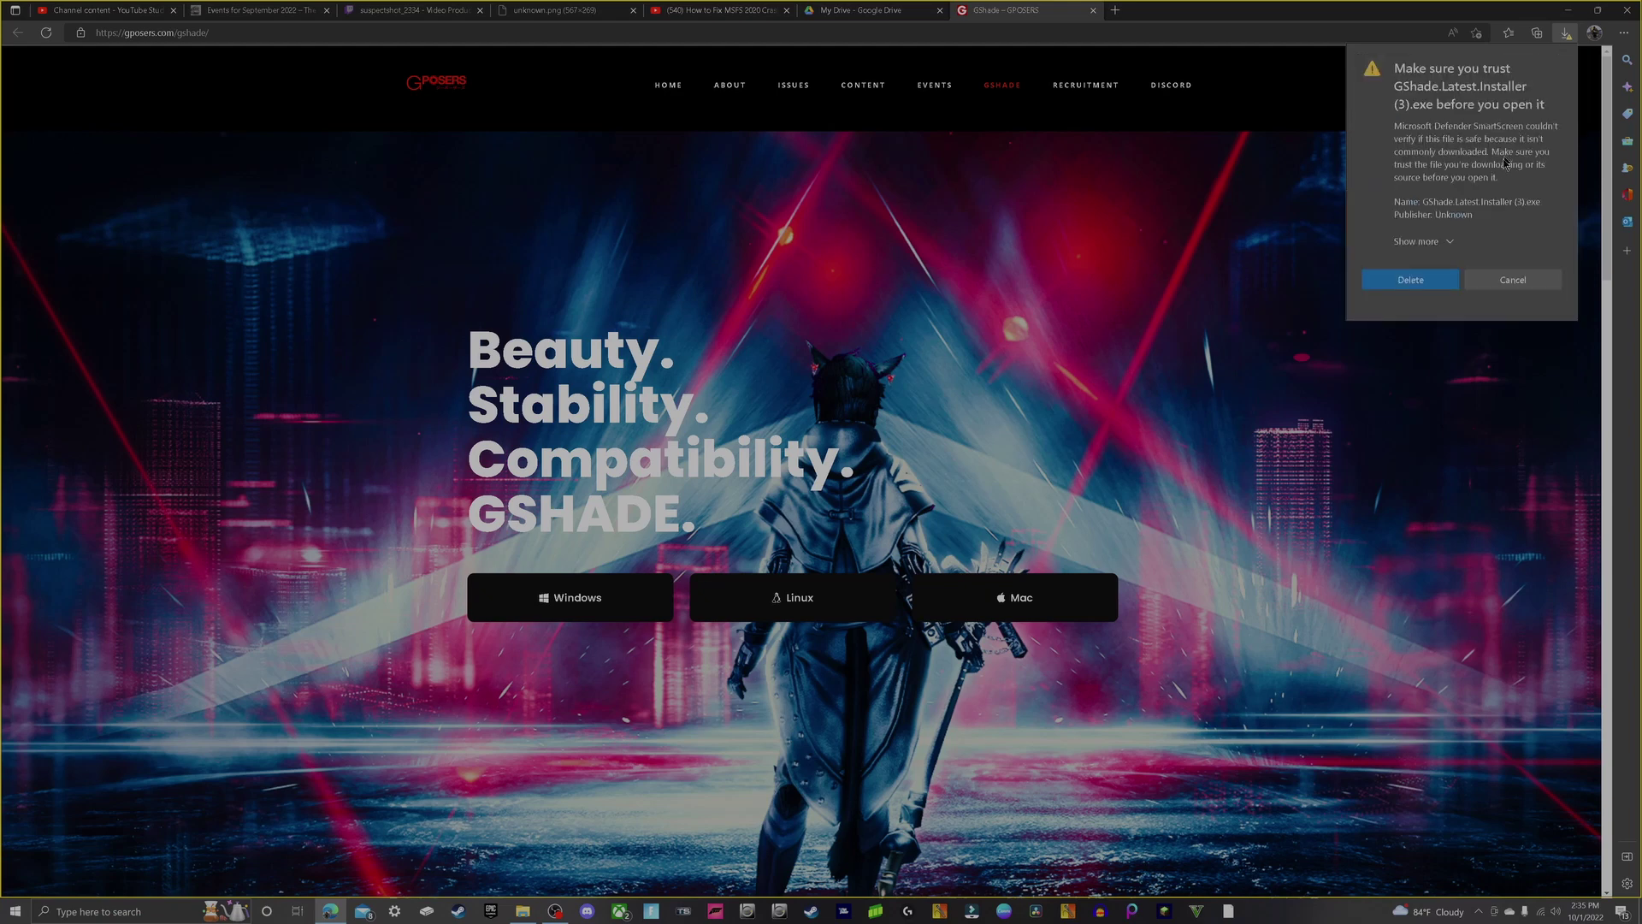
click(1454, 245)
click(1418, 275)
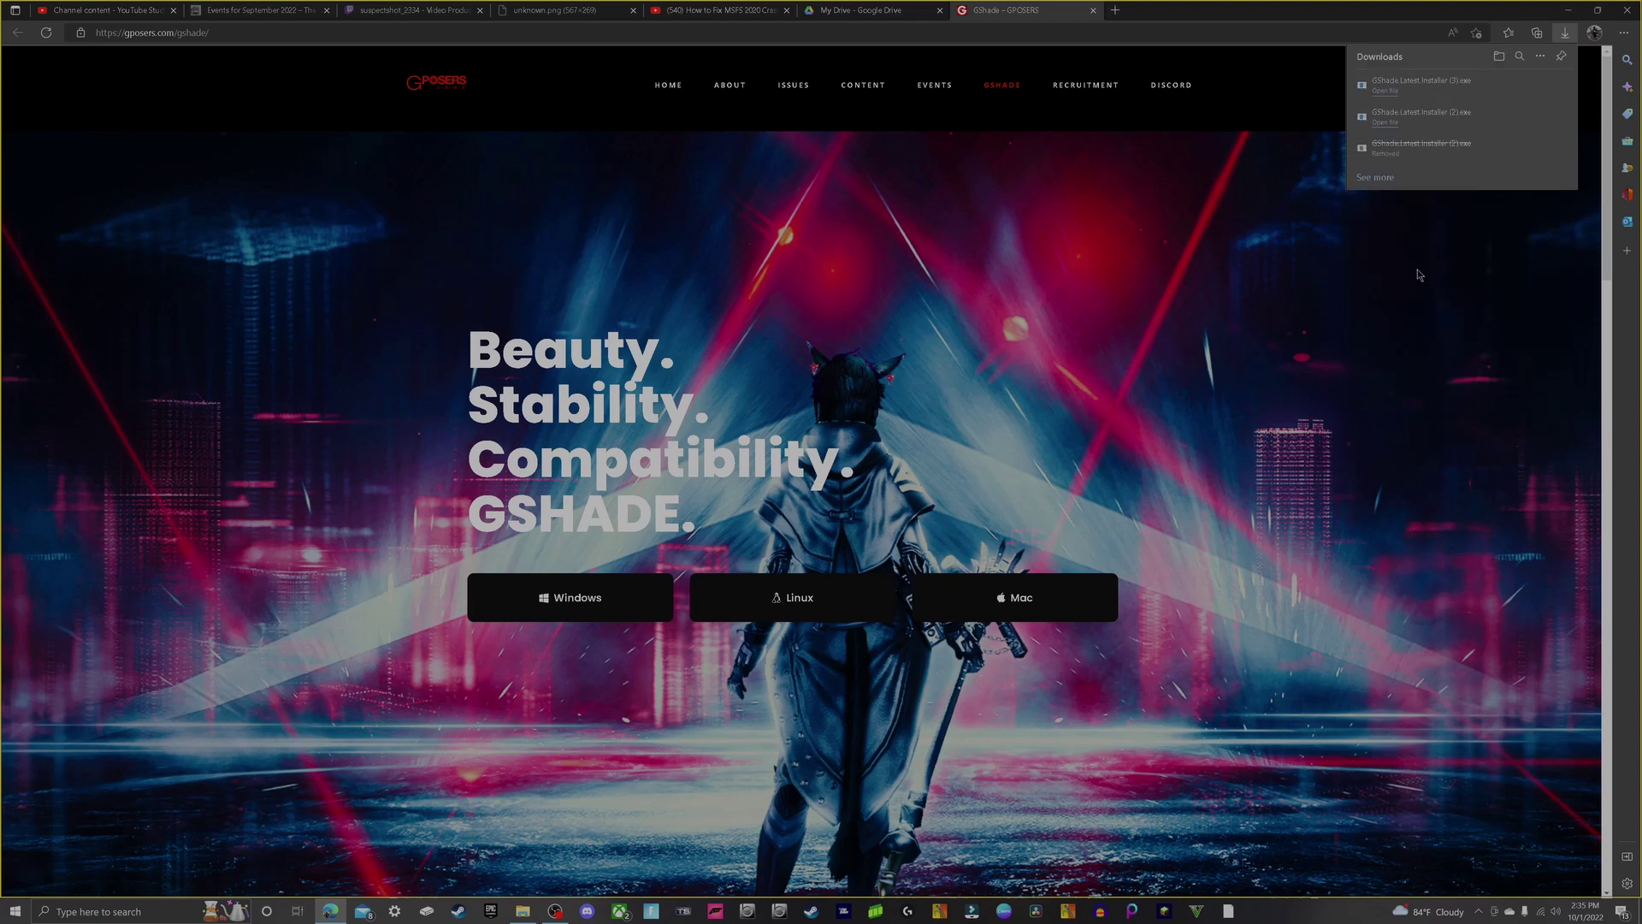
- Launch the downloaded GShade installer and allow it to run past the Microsoft Defender SmartScreen block
click(1476, 81)
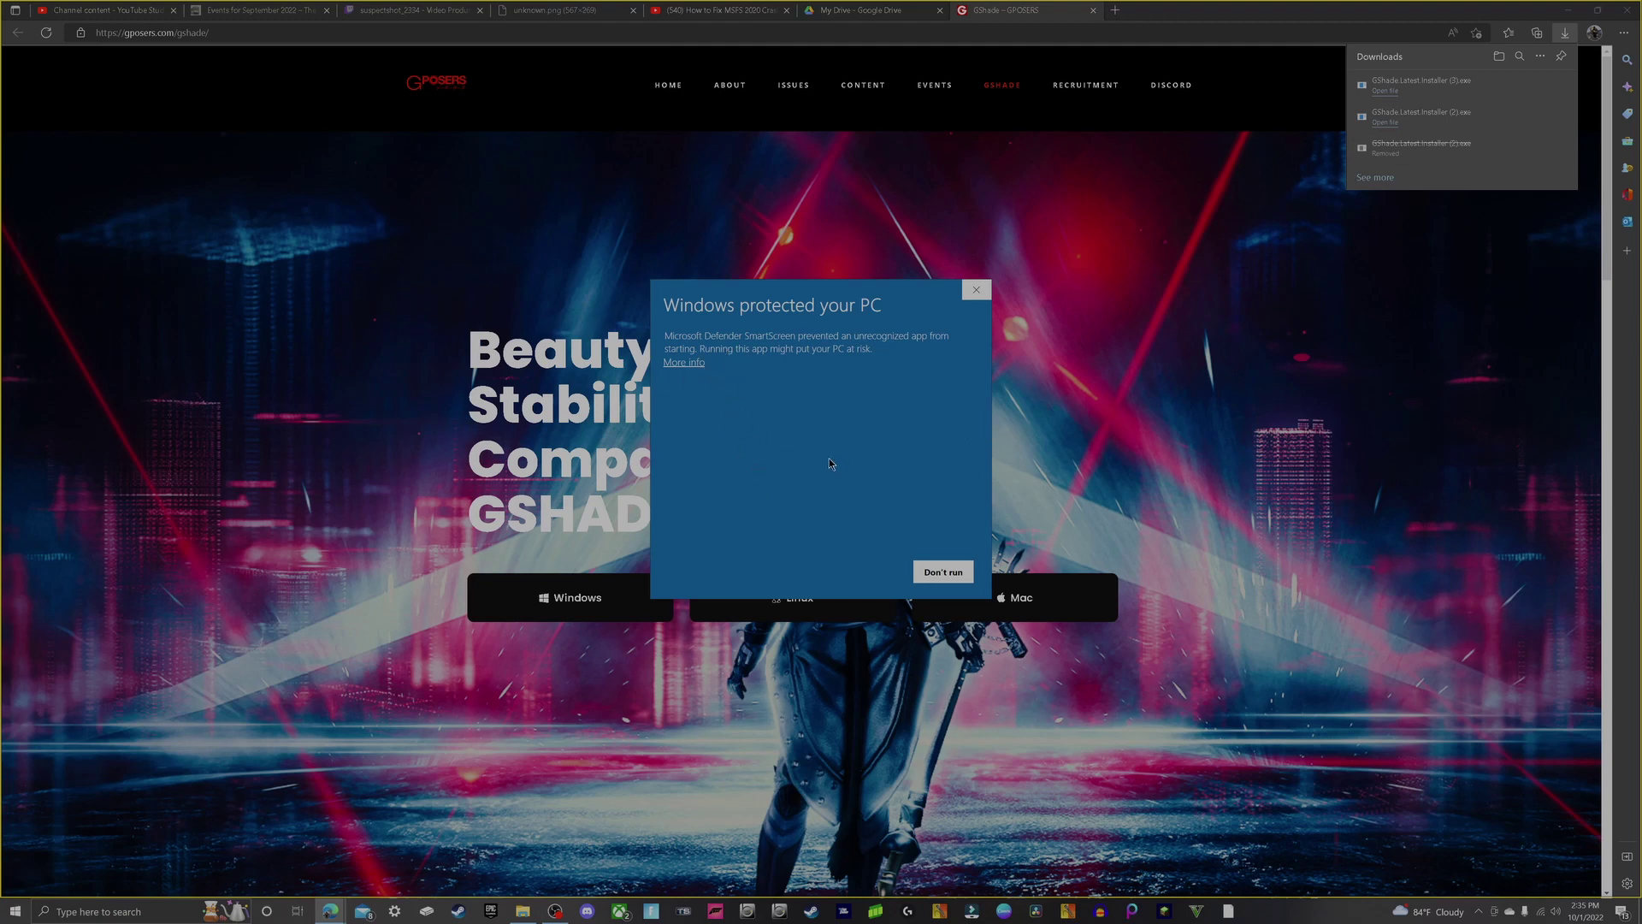
click(700, 362)
click(865, 572)
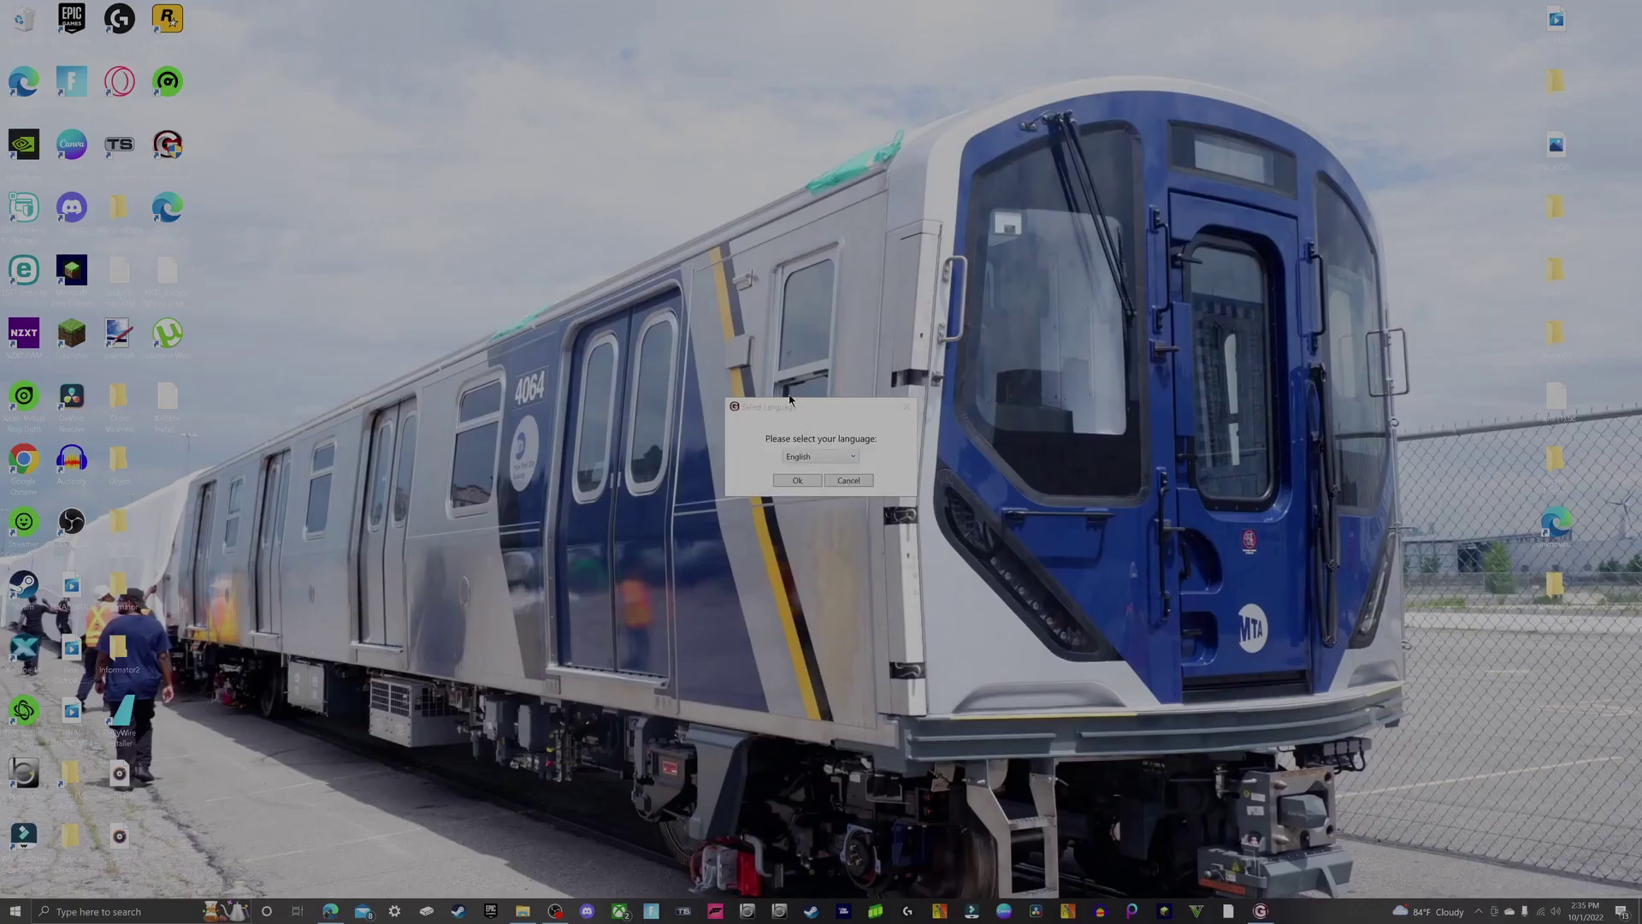
- Choose English as the setup language and accept the GShade license agreement
click(820, 456)
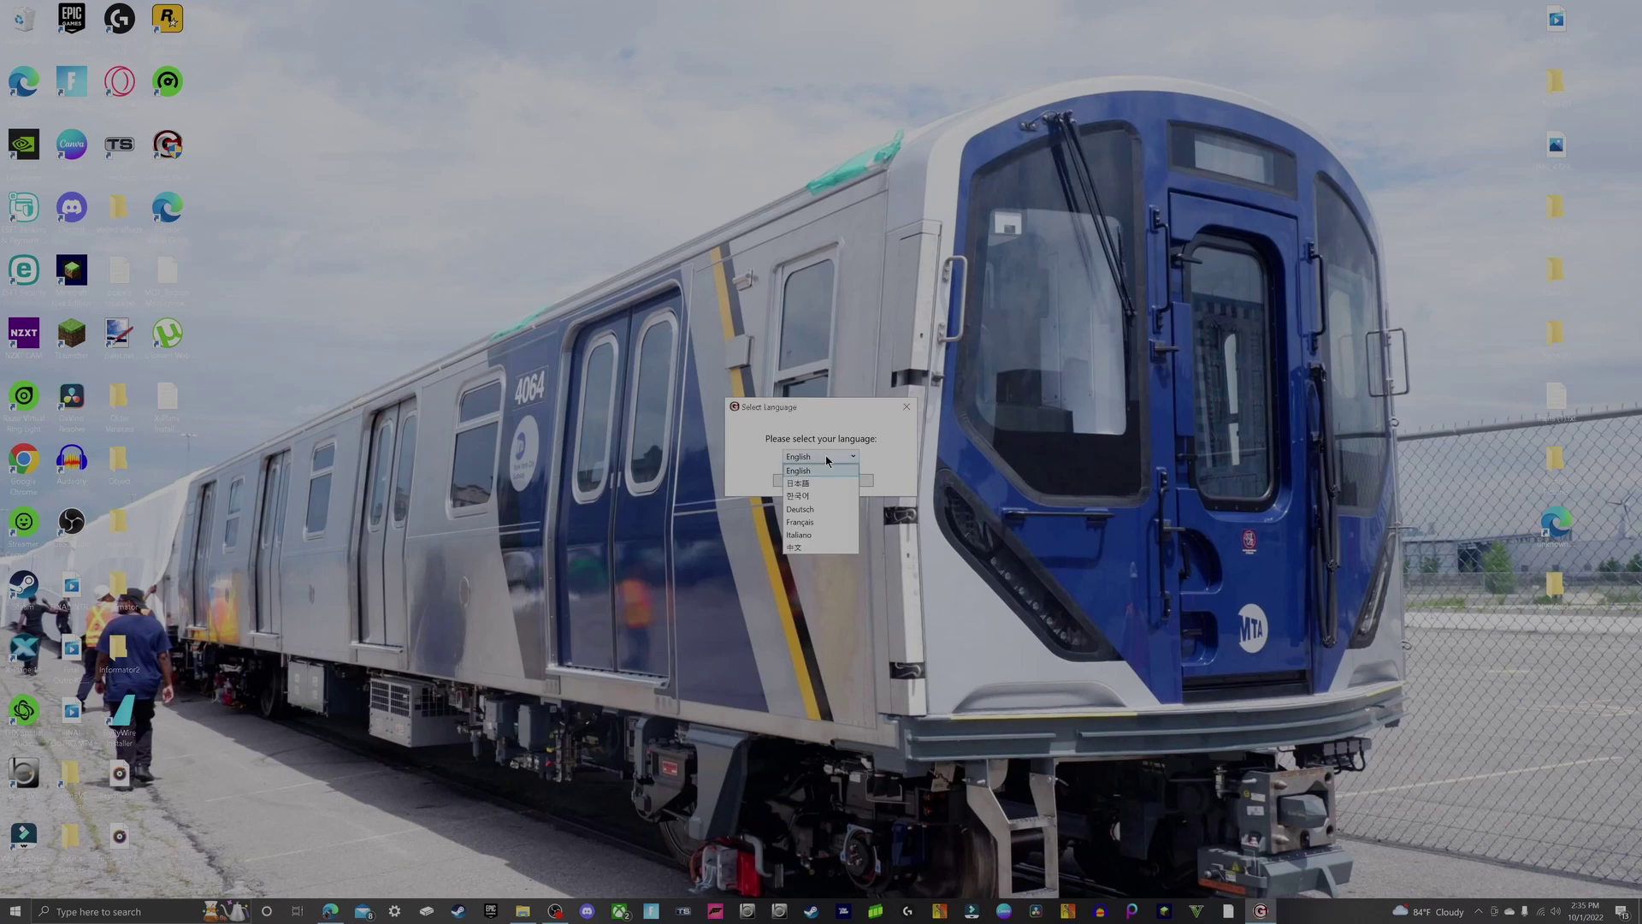
click(826, 469)
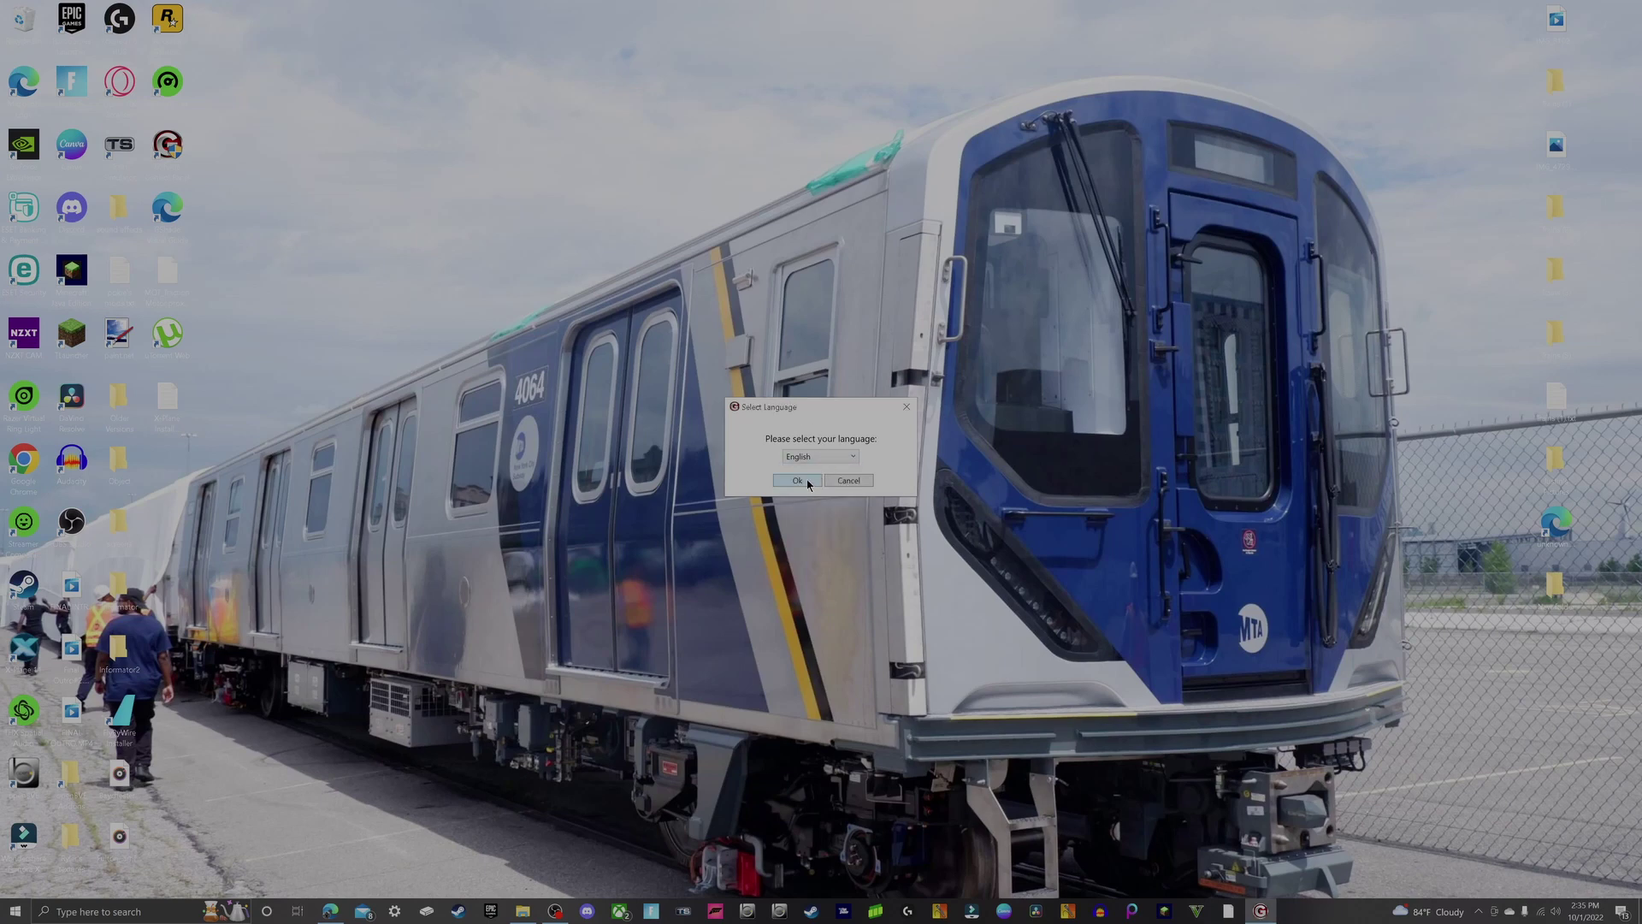
click(797, 480)
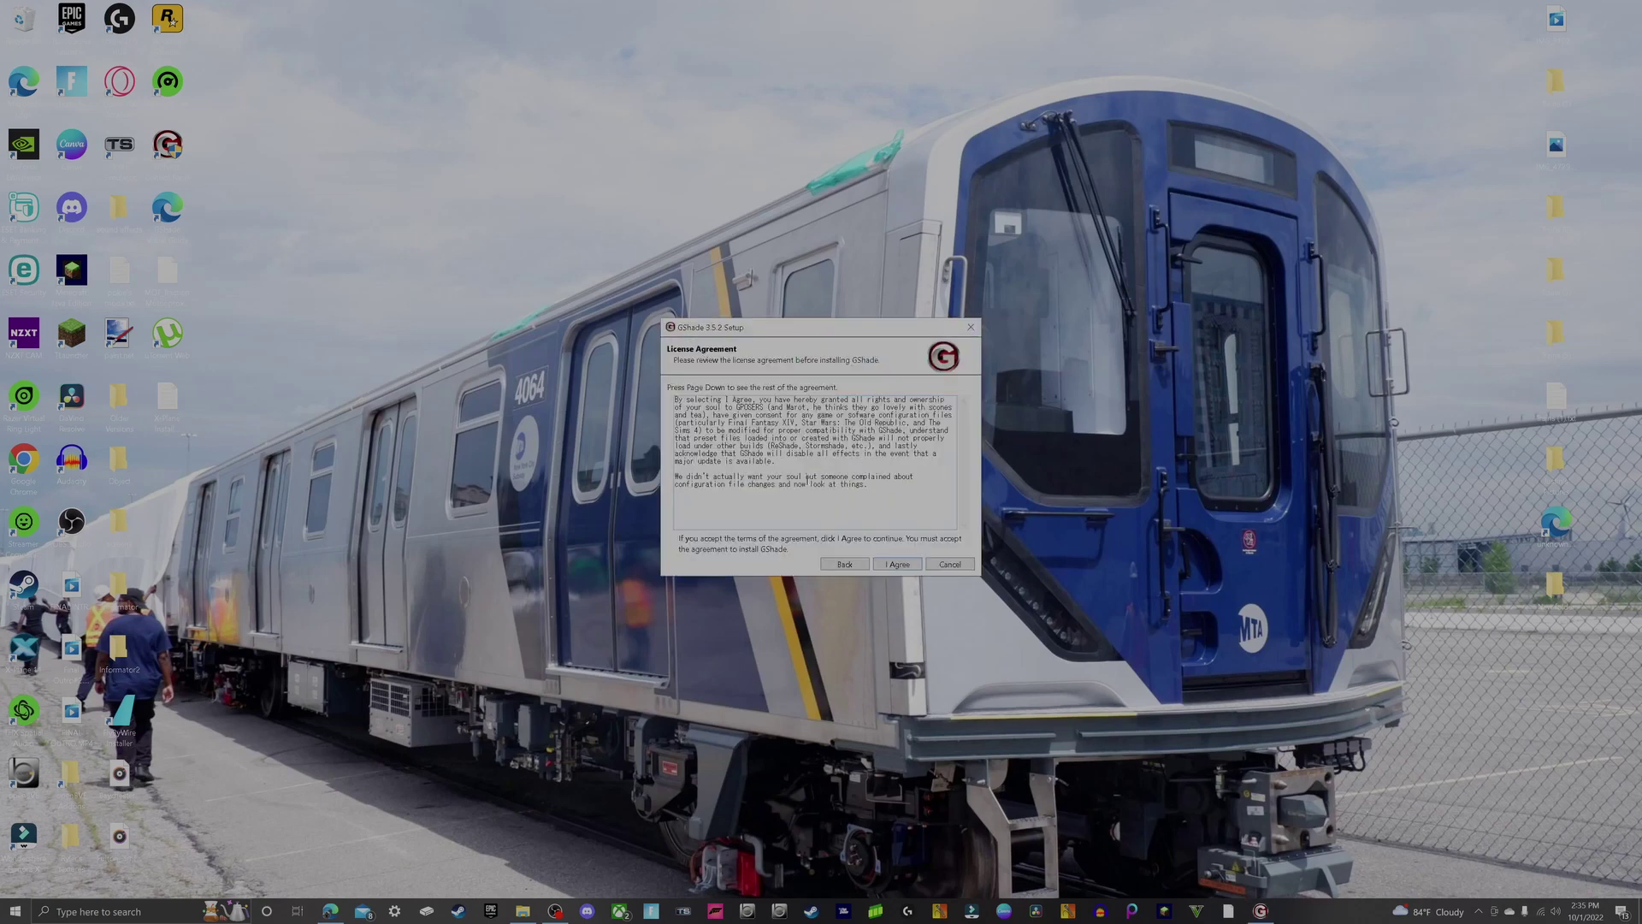
click(898, 563)
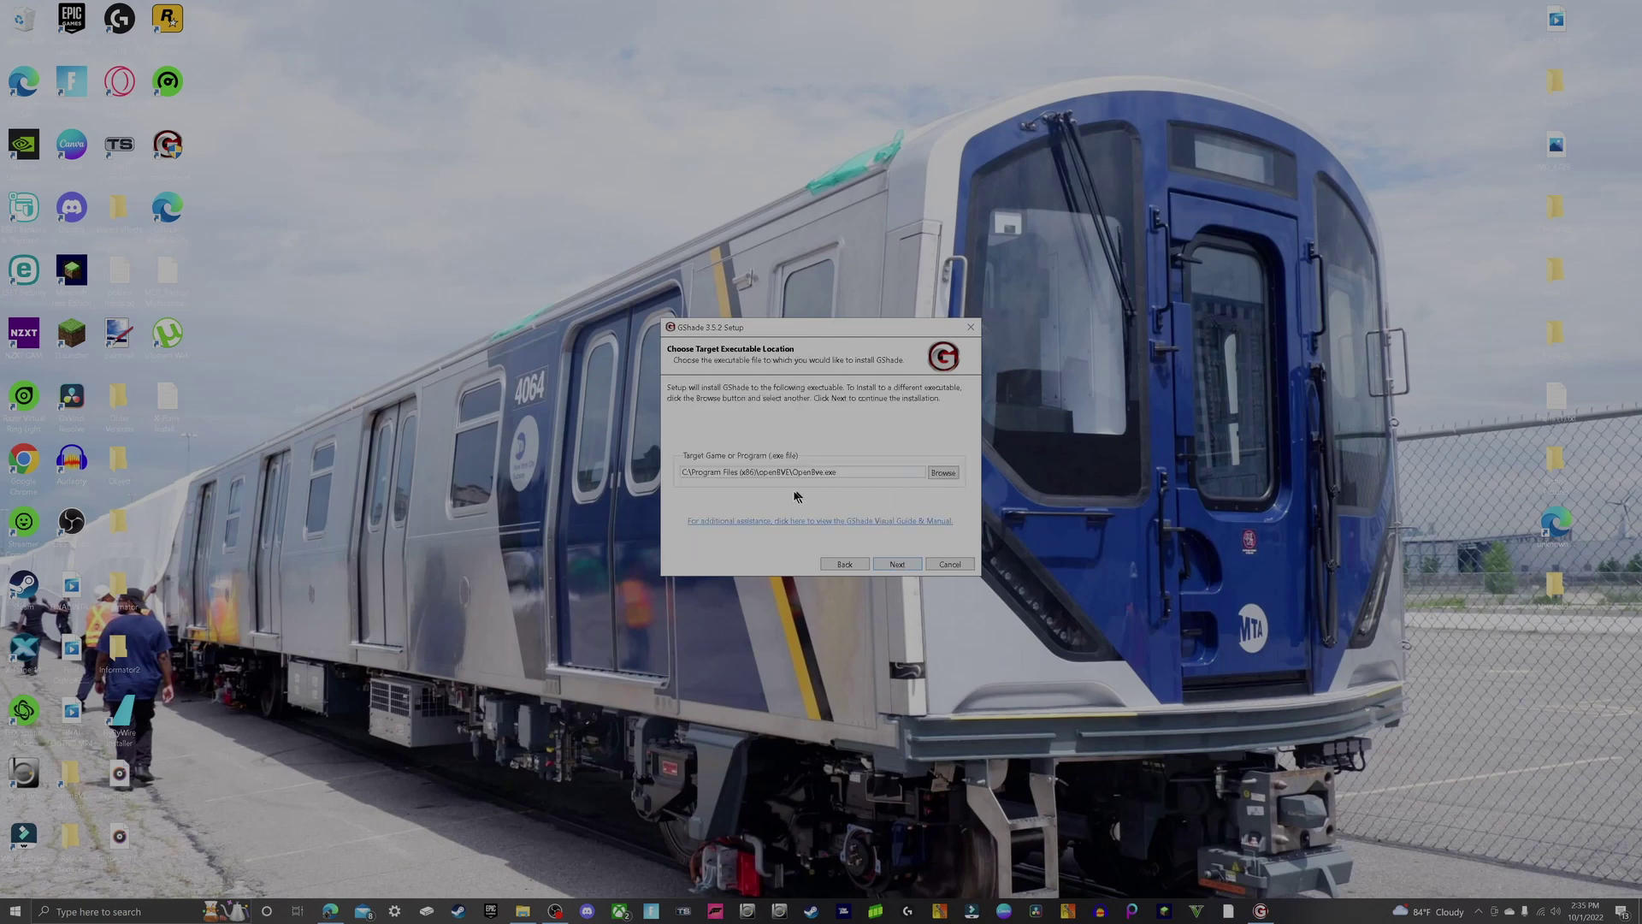
- Set the GShade target executable to OpenBve.exe in the openBVE folder under C:\Program Files (x86)
click(943, 472)
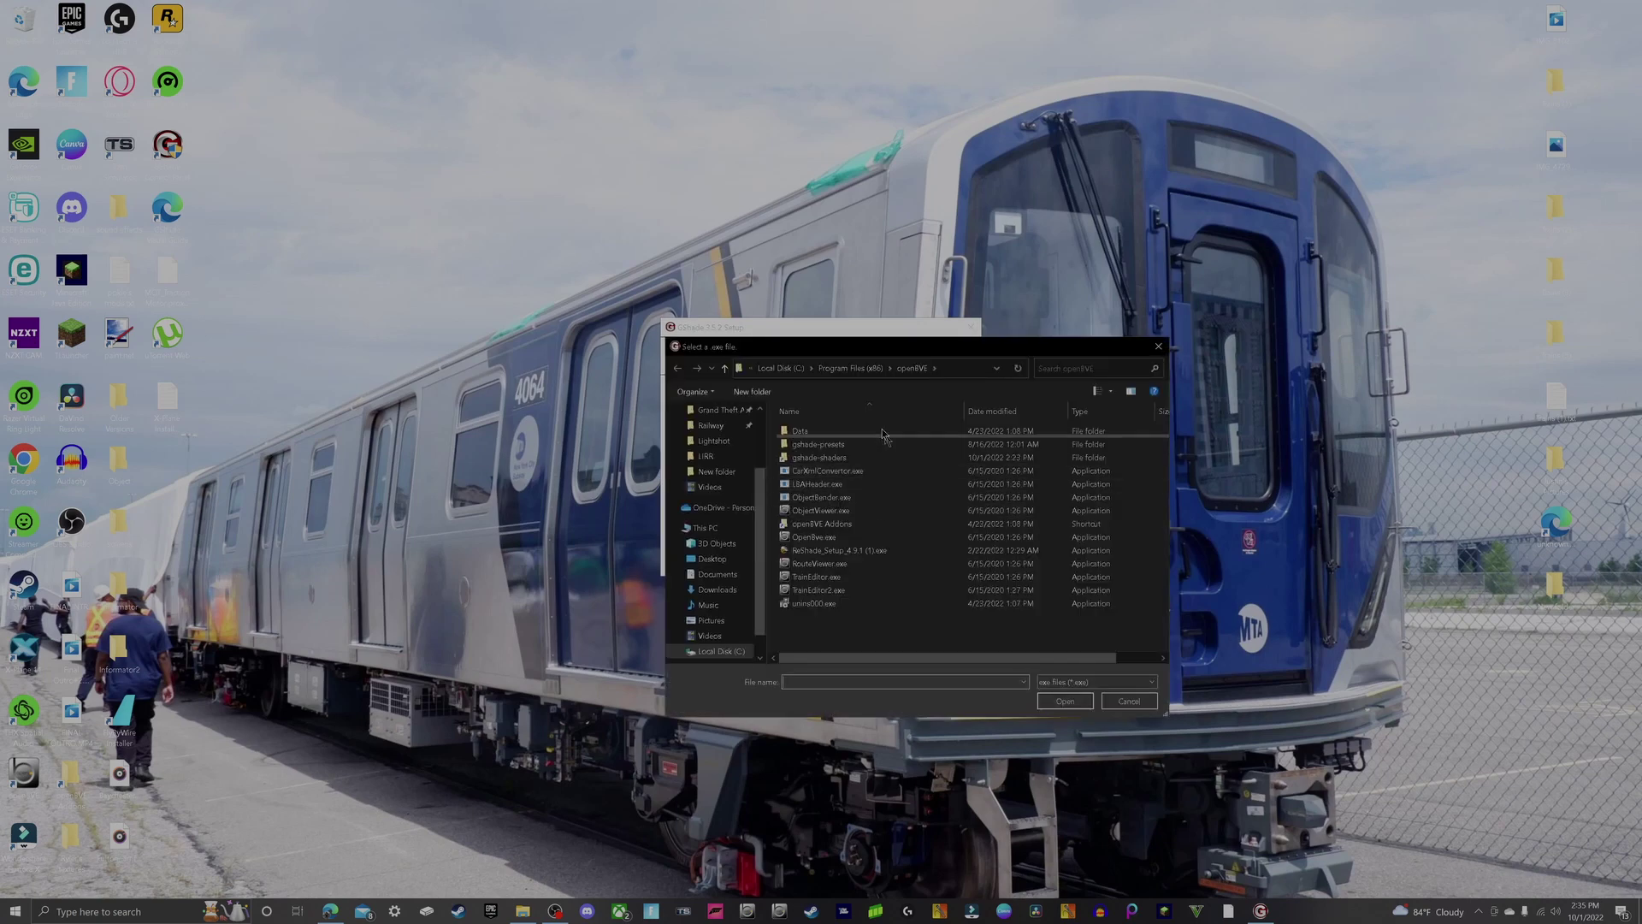
click(861, 369)
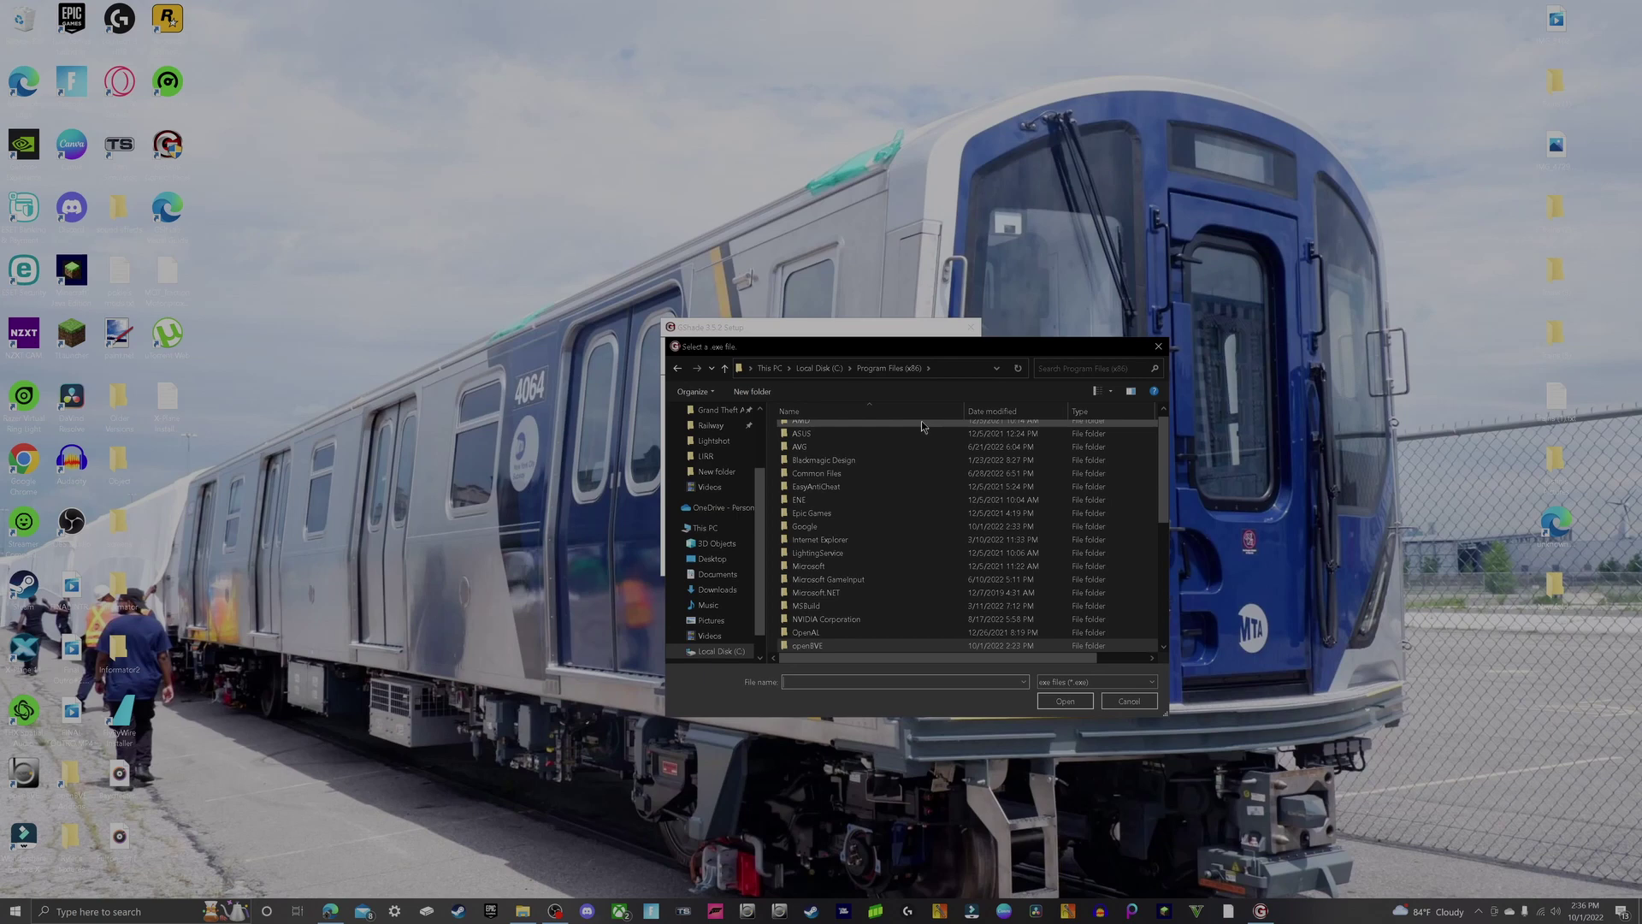
scroll(889, 516, down, 2)
scroll(889, 515, down, 1)
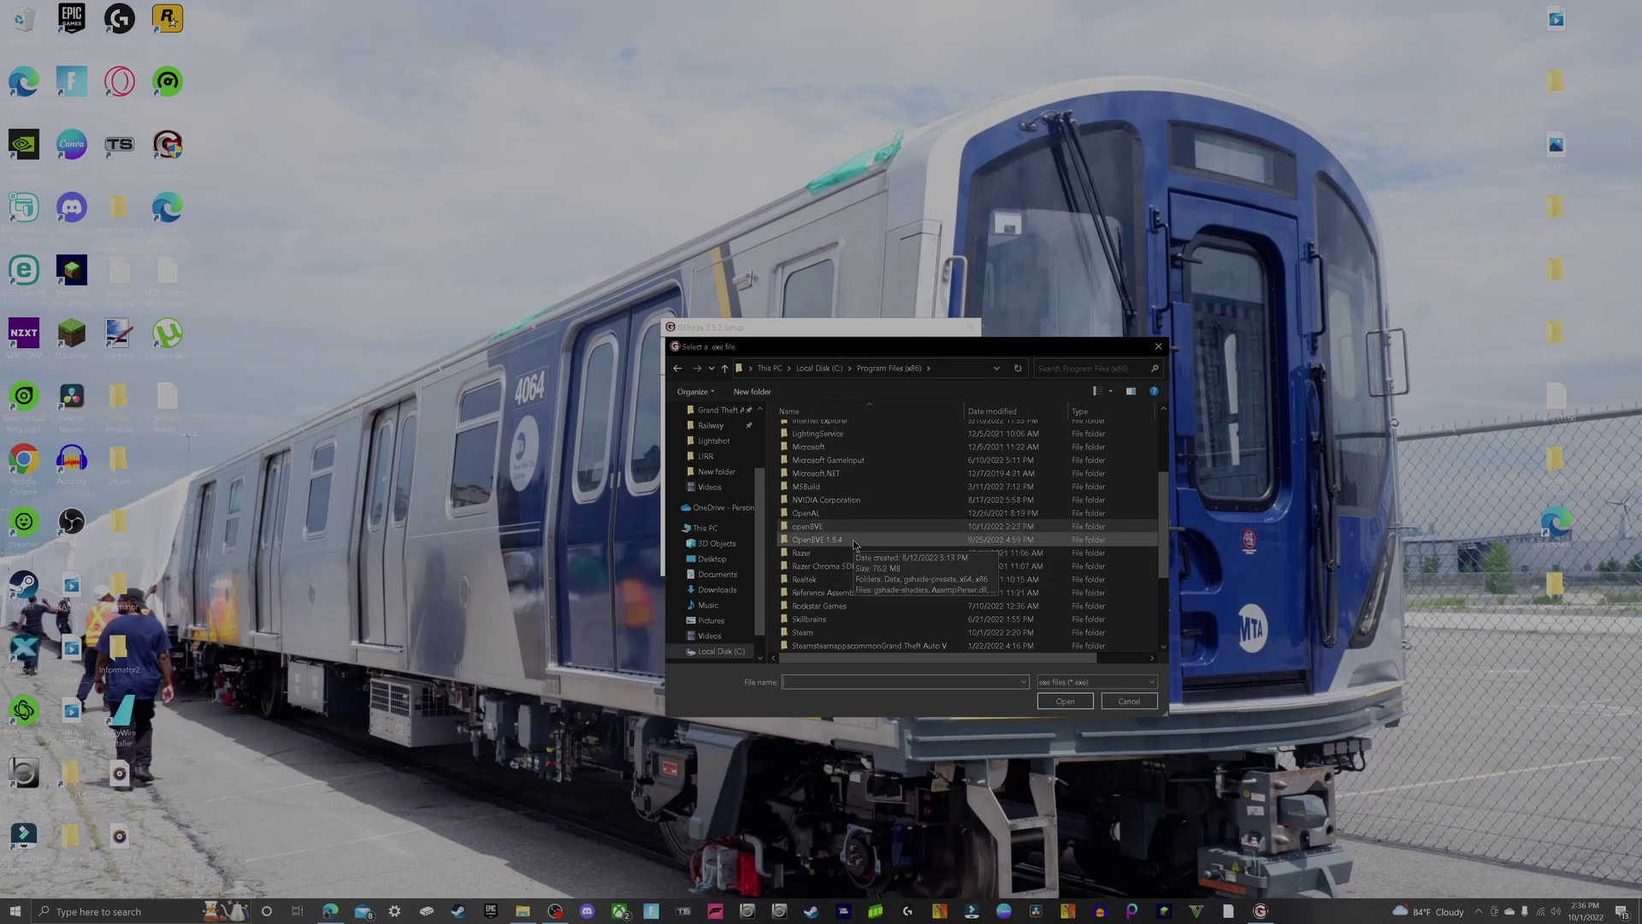
click(861, 530)
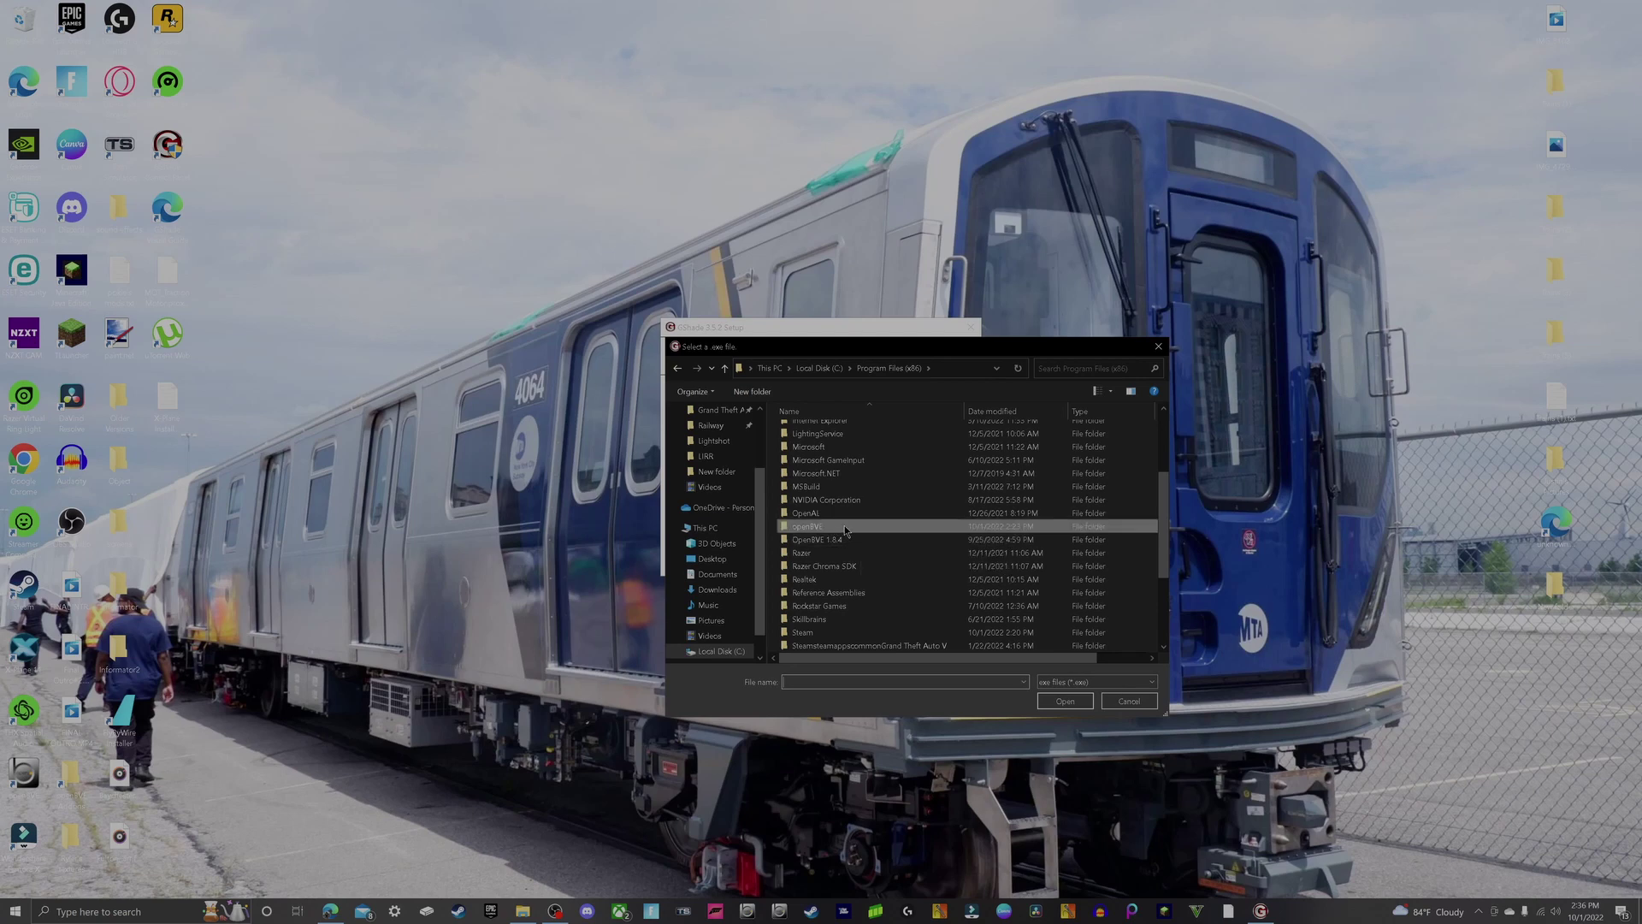
double_click(845, 529)
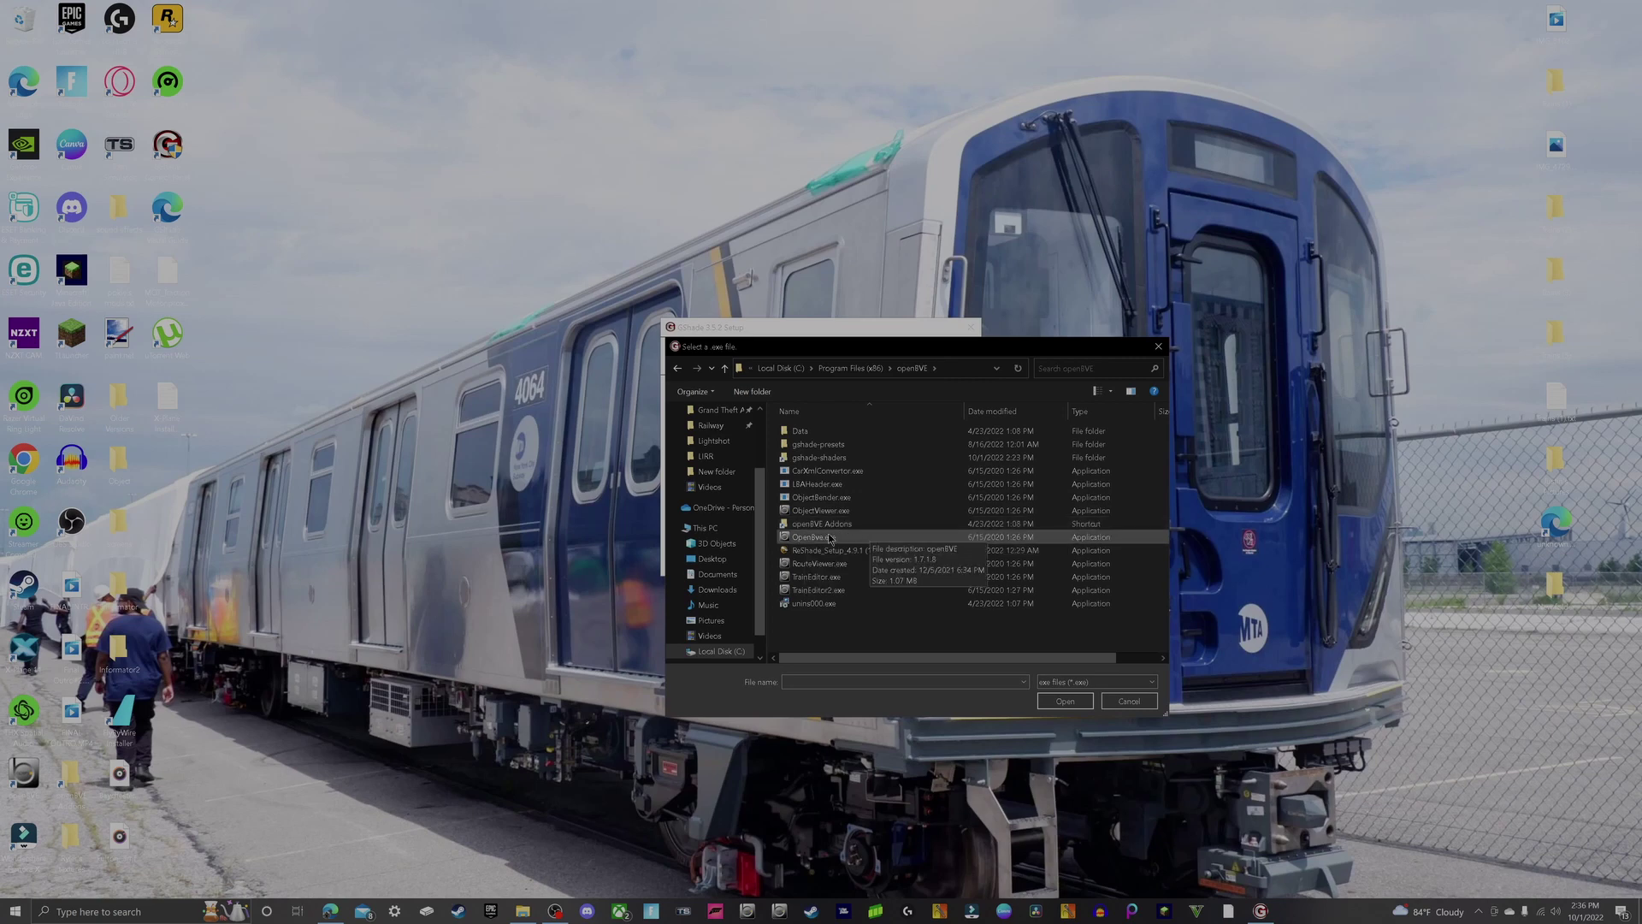
click(849, 537)
double_click(855, 541)
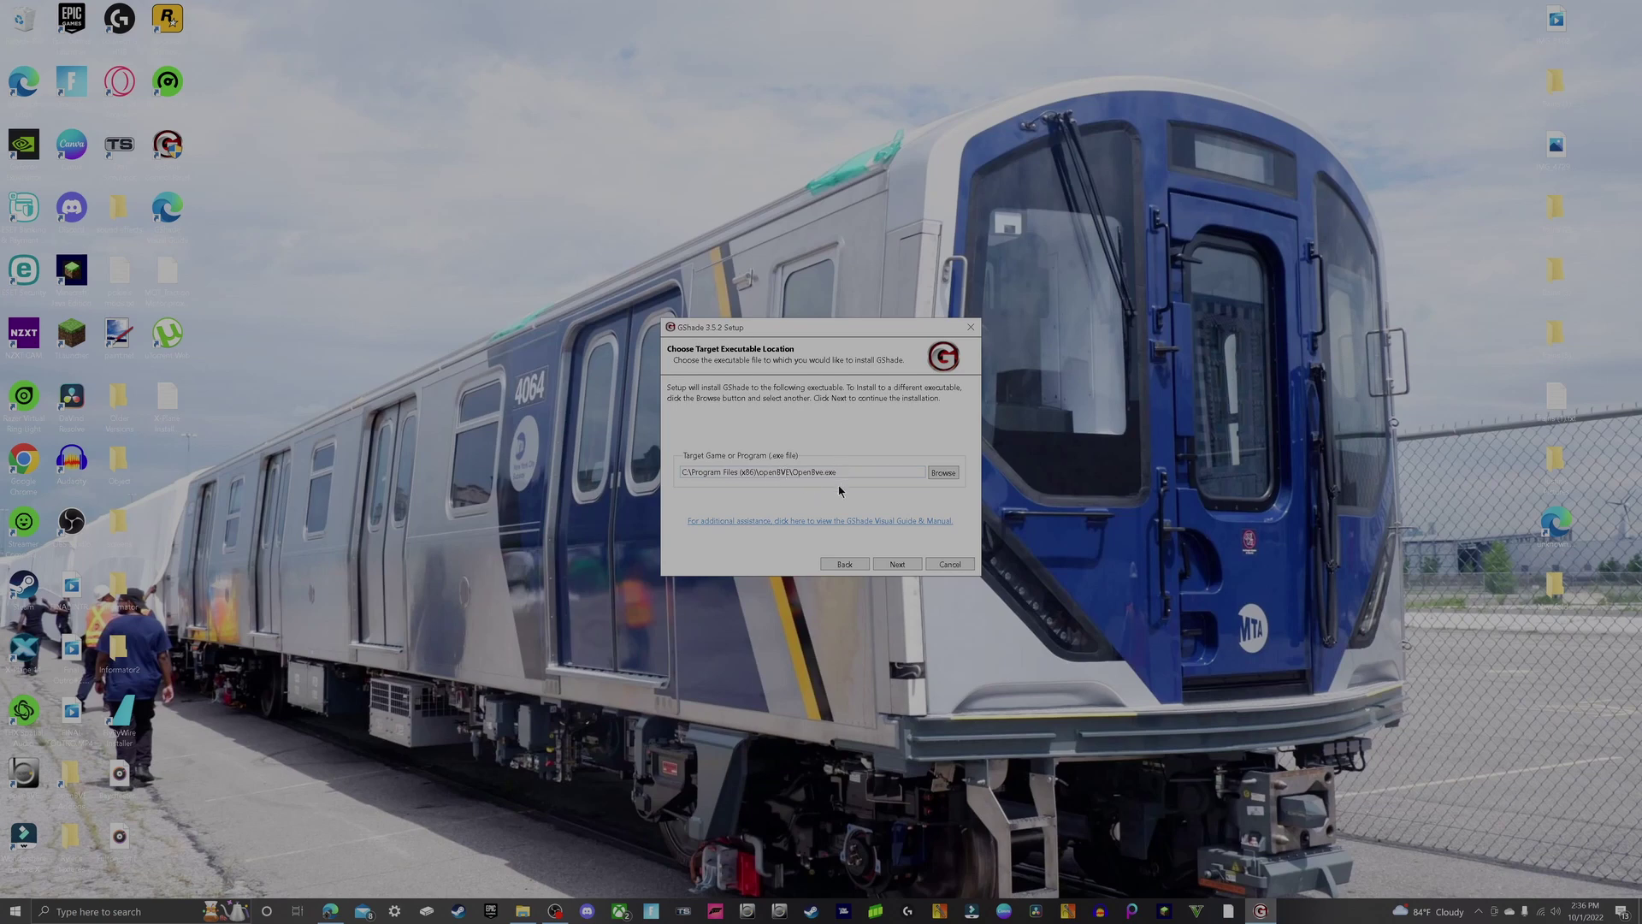
- Continue to the GShade settings, set the executable architecture to 32-bit, and review the graphics API, hooking, optional and preset choices
click(901, 564)
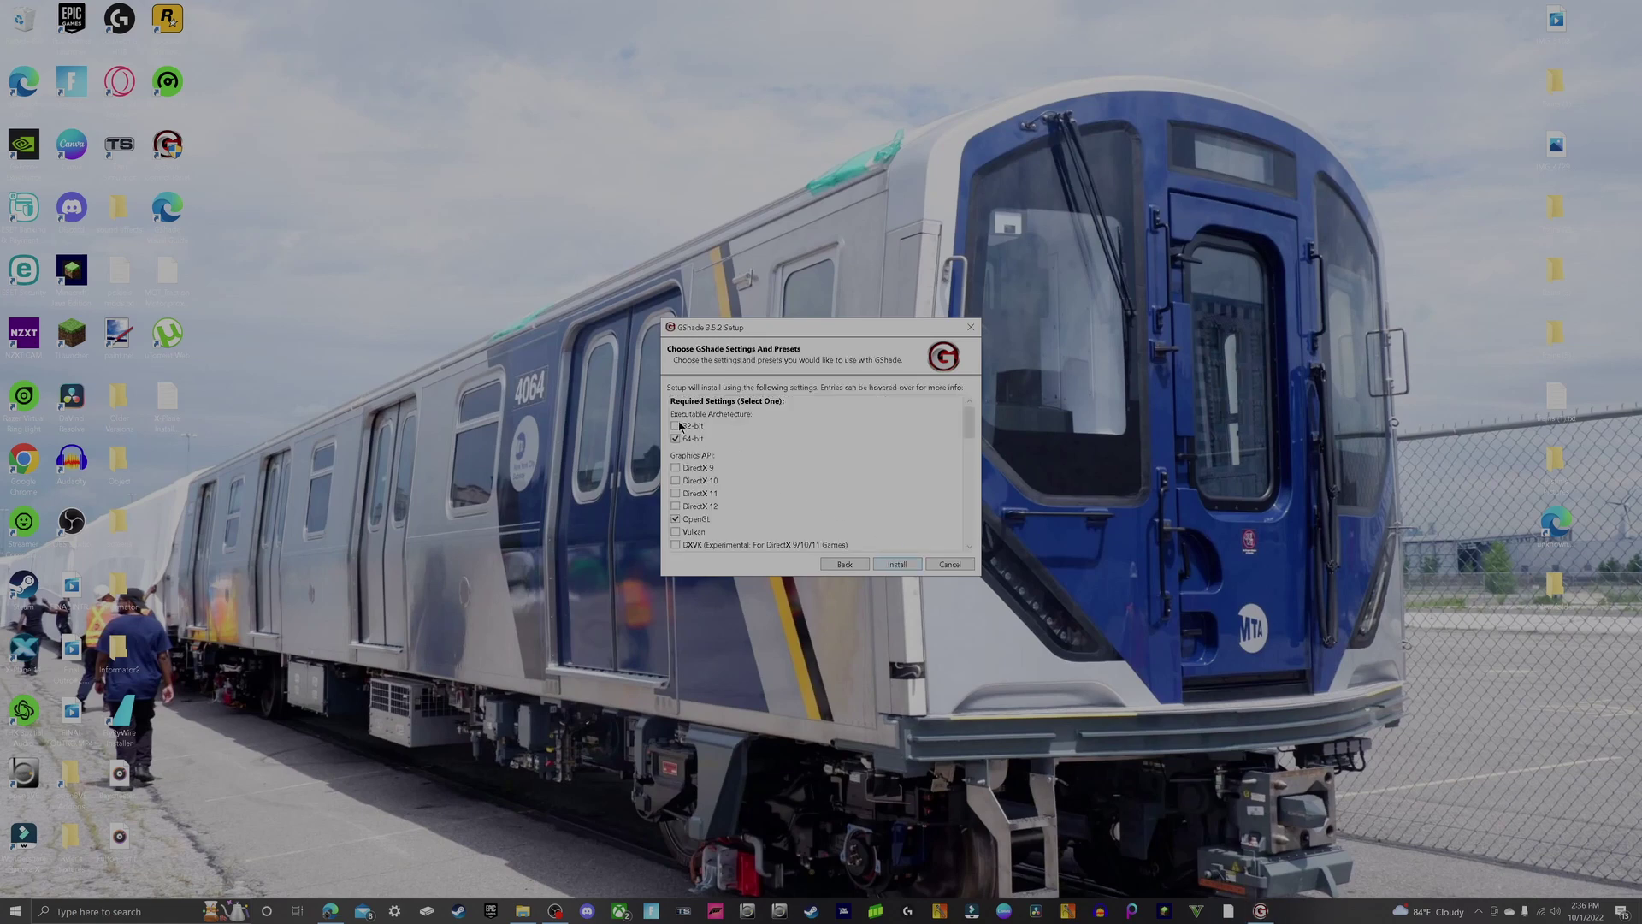
mouse_move(679, 427)
click(677, 426)
scroll(710, 469, down, 1)
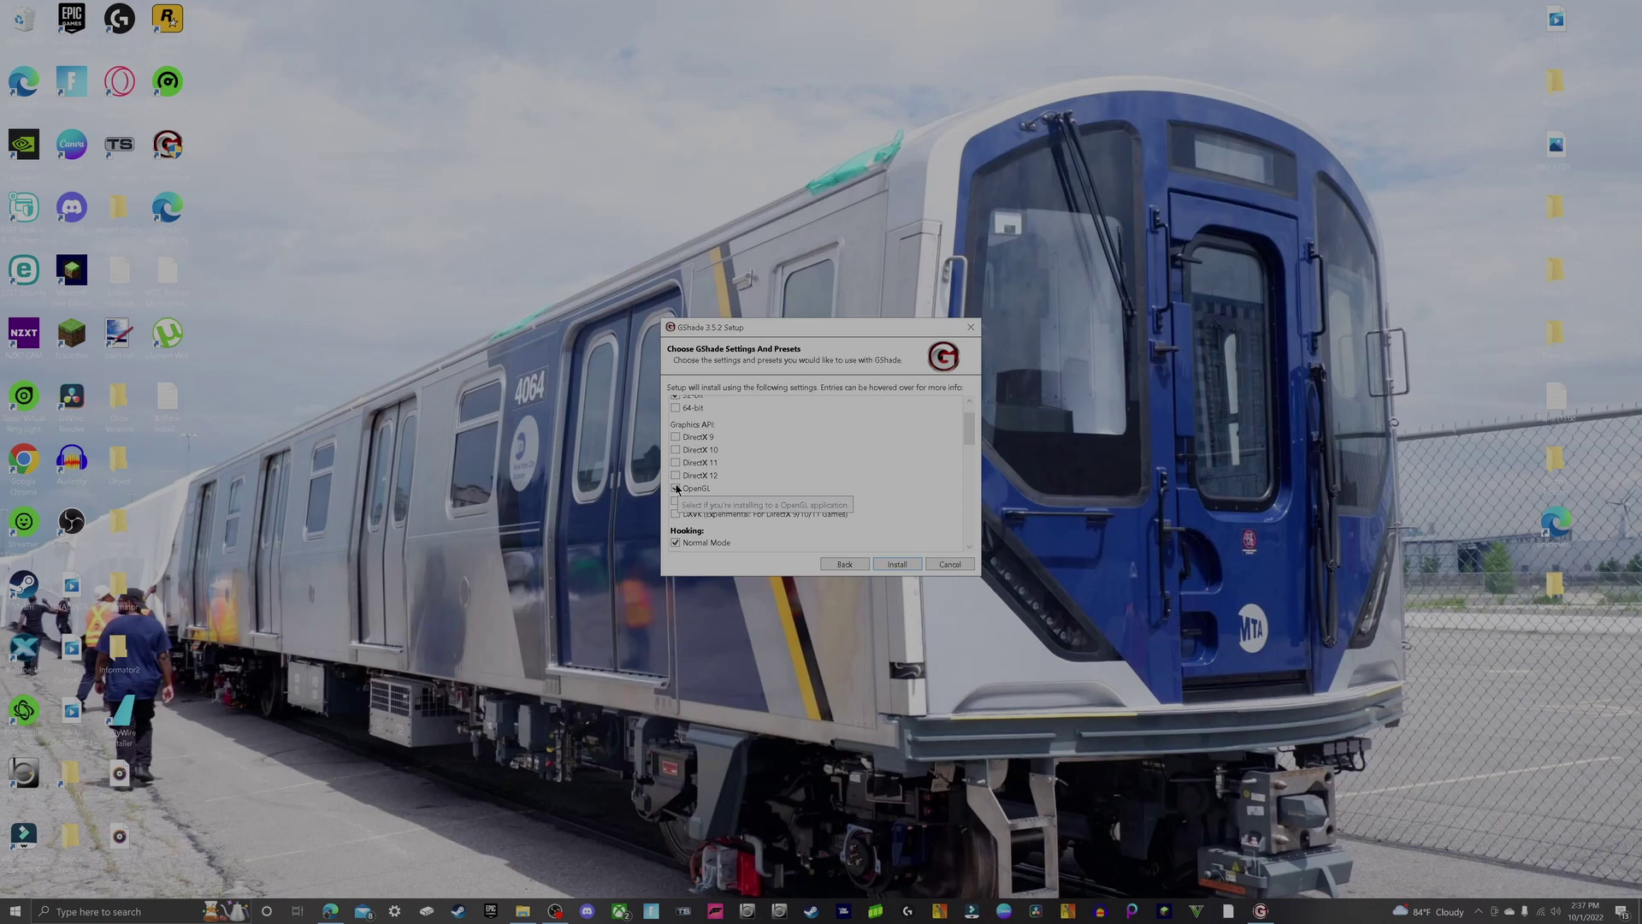
scroll(680, 490, down, 2)
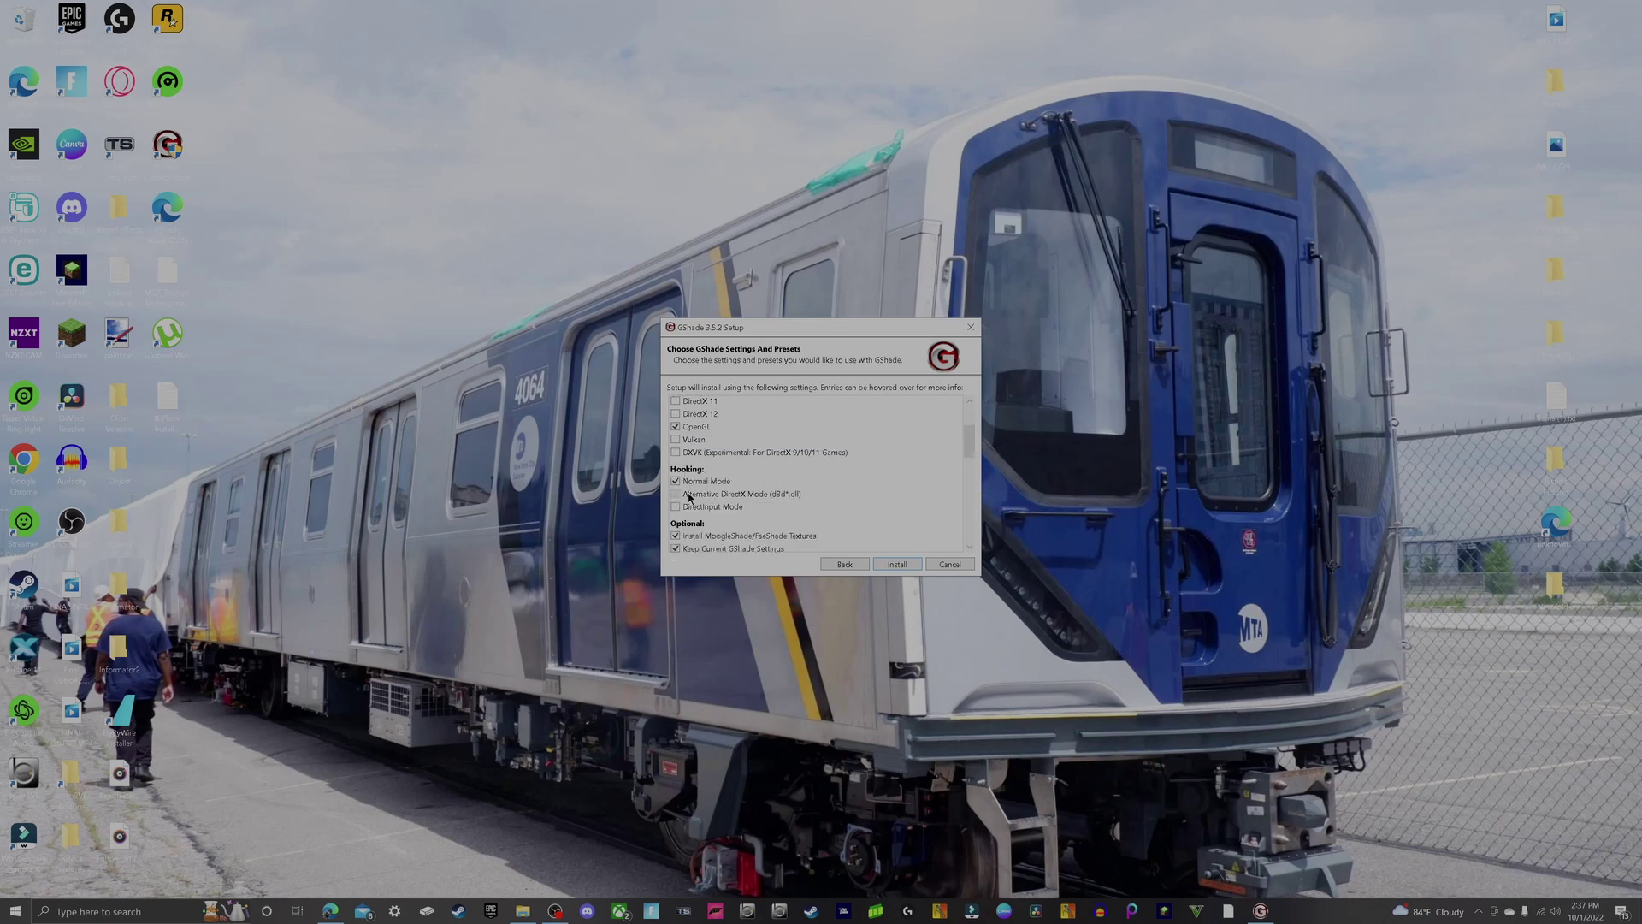
scroll(713, 485, down, 3)
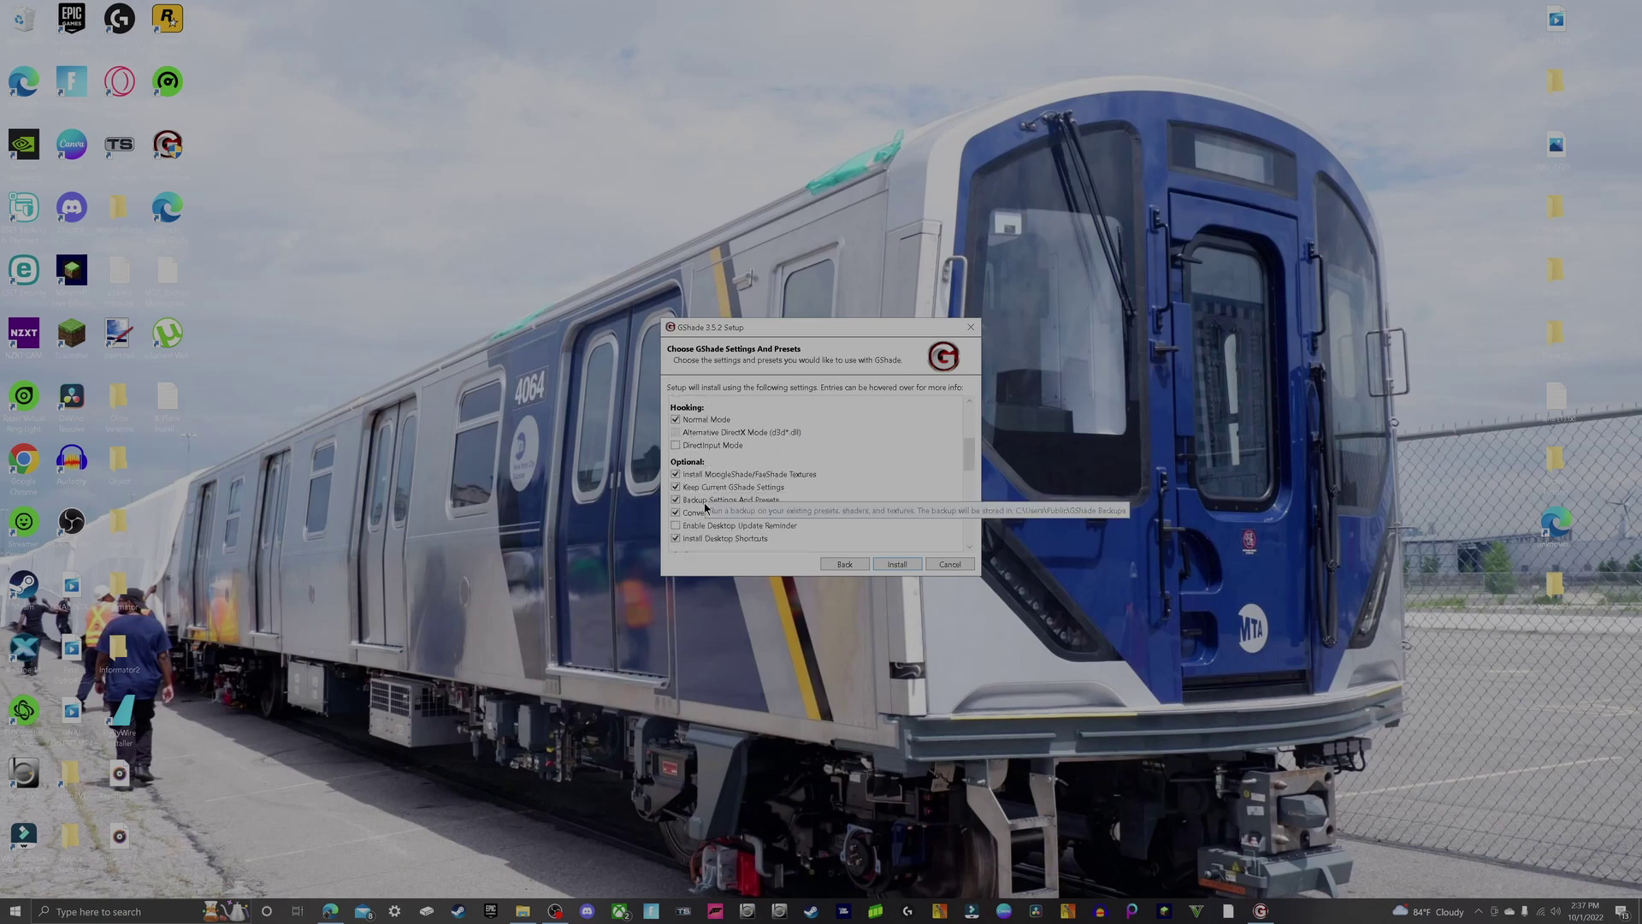
scroll(718, 470, down, 3)
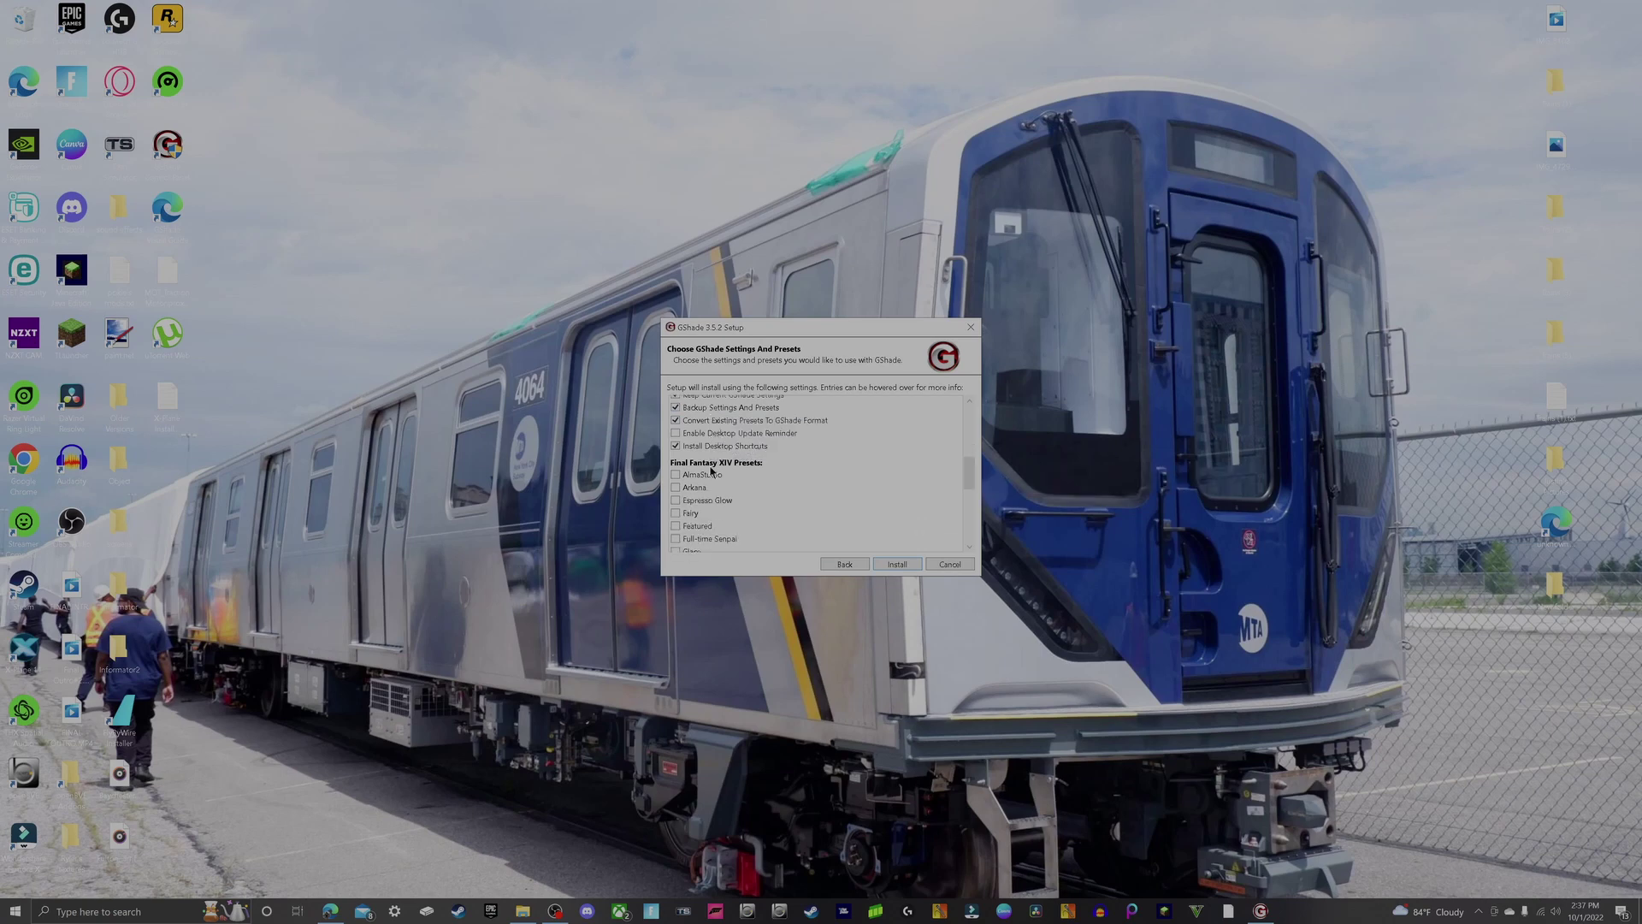
scroll(717, 452, down, 1)
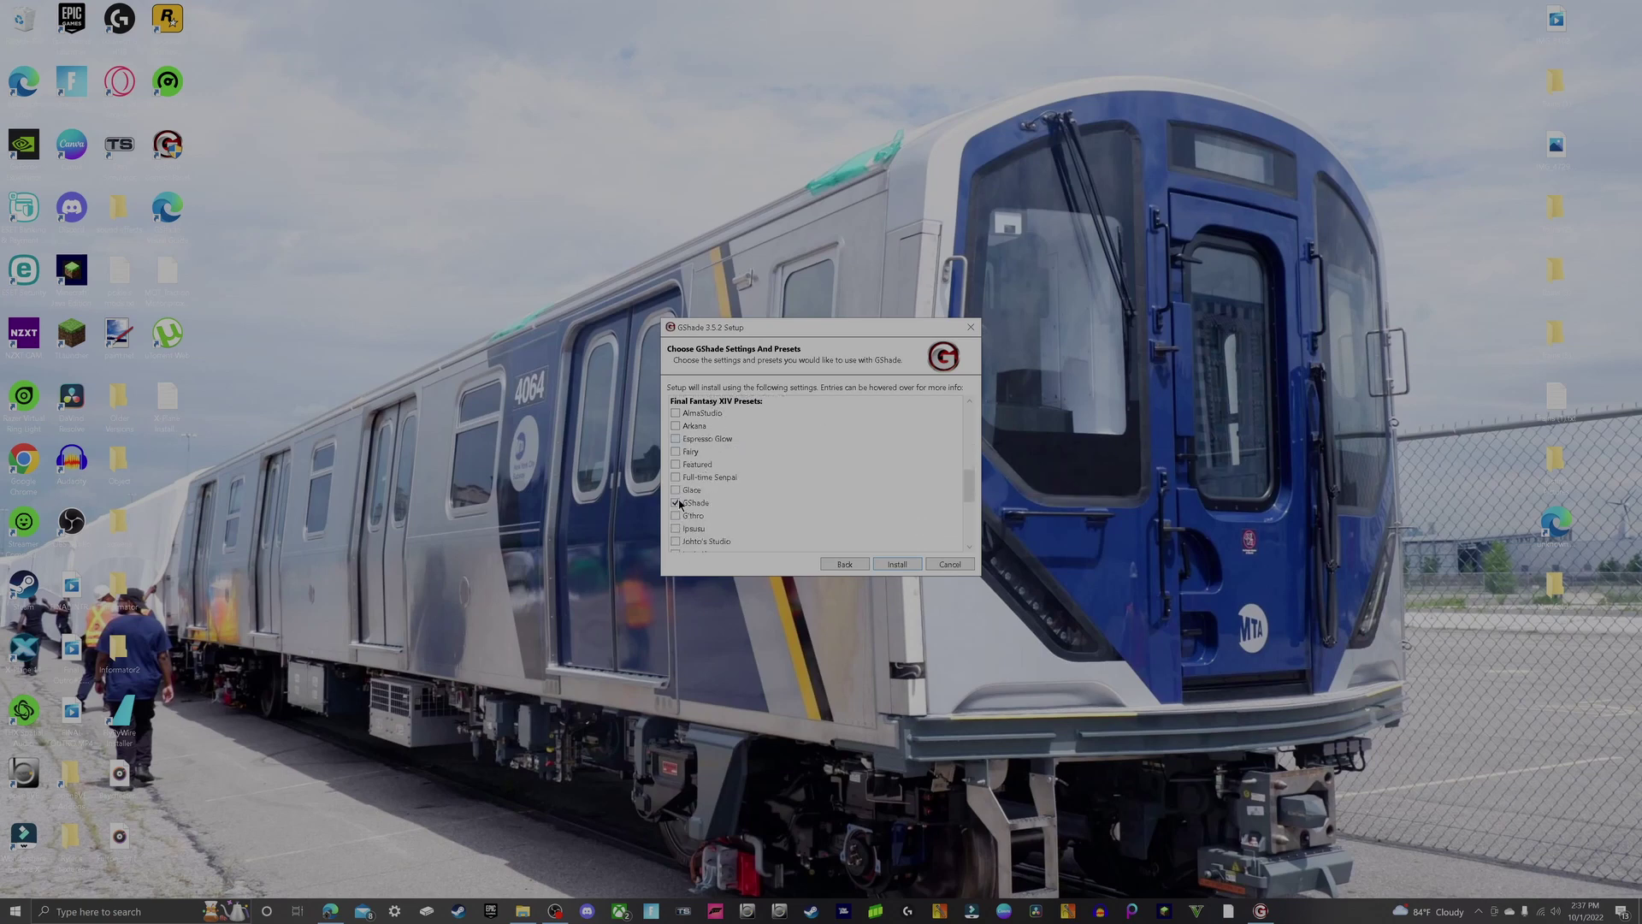
mouse_move(679, 504)
- Install GShade, finish setup with screenshots saved to C:\Users\Public\Pictures, and decline to open the Visual Guide
click(892, 565)
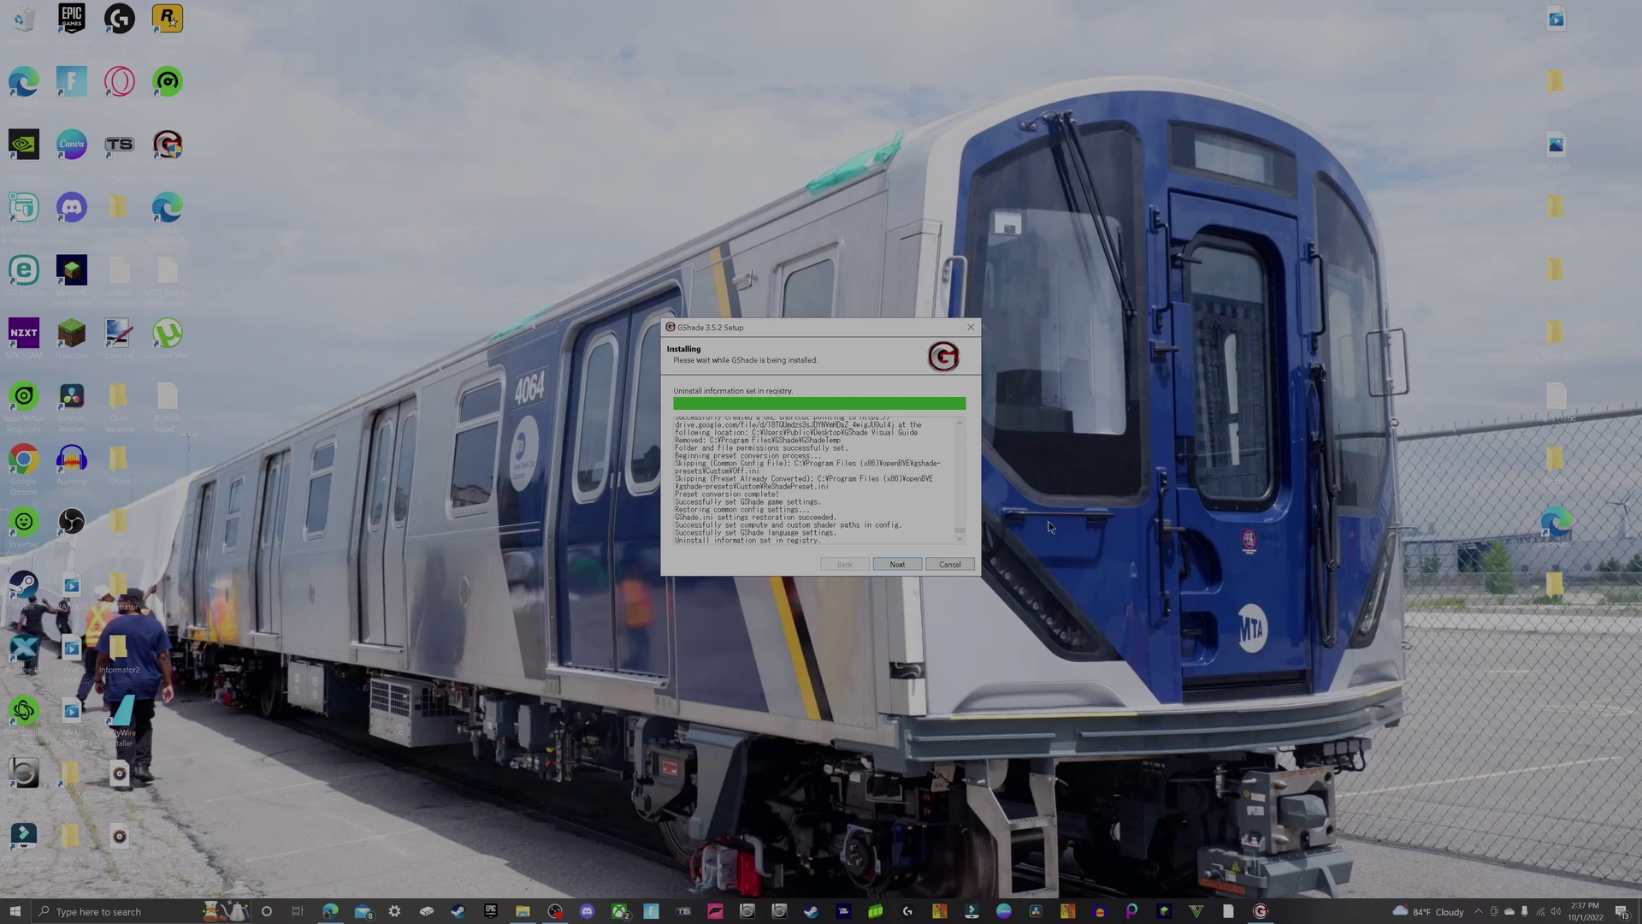
click(898, 568)
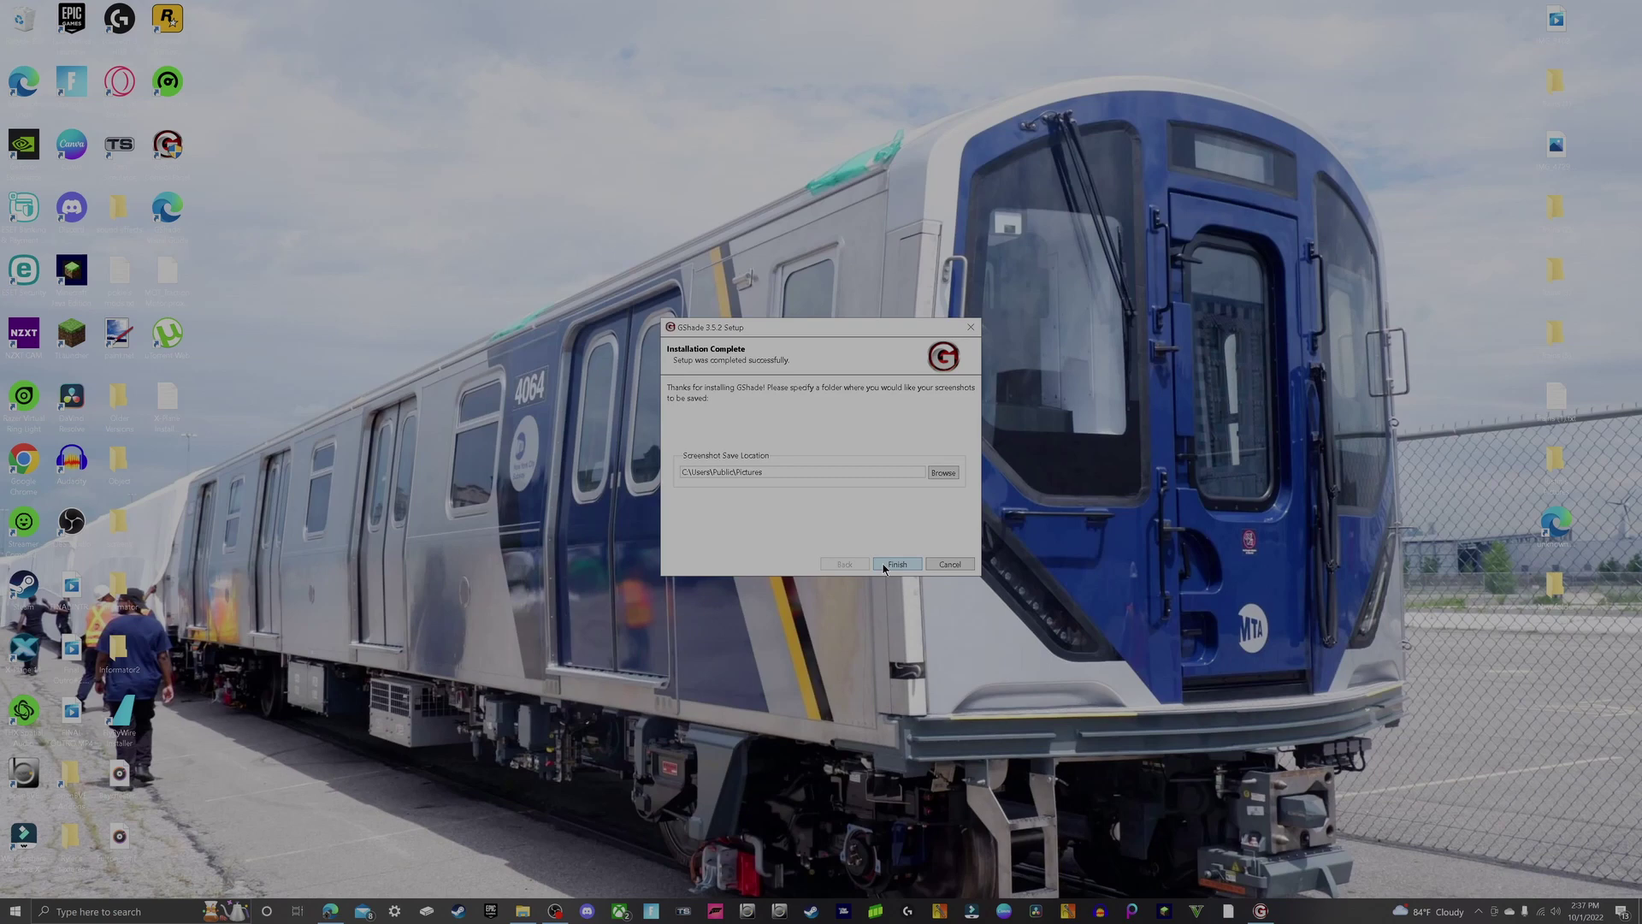
click(886, 566)
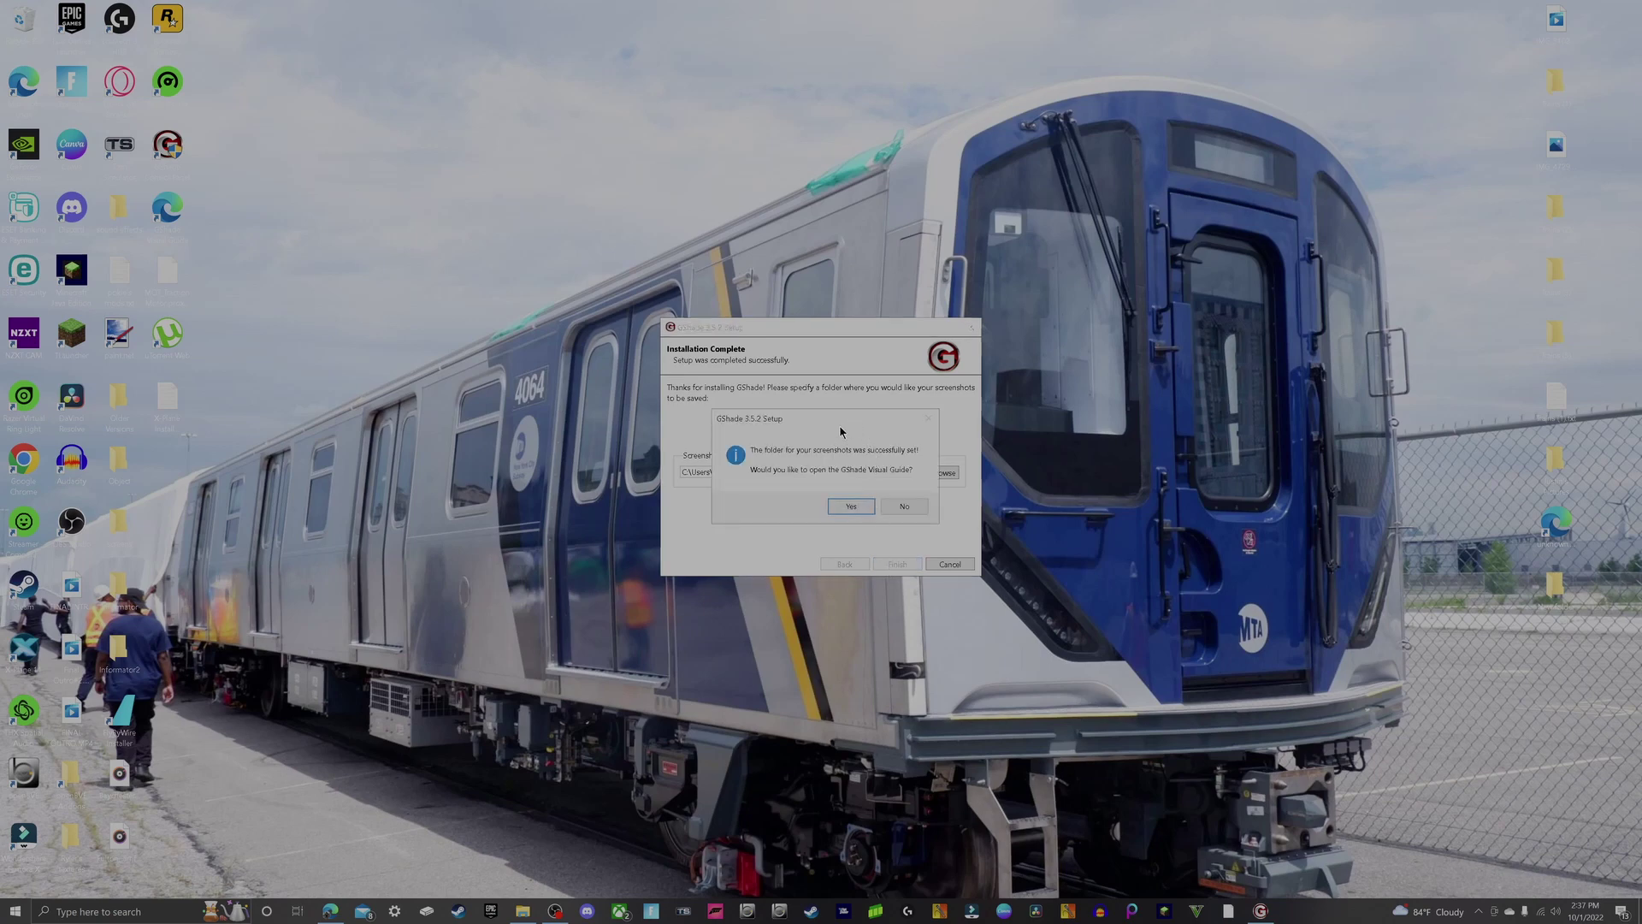
click(894, 511)
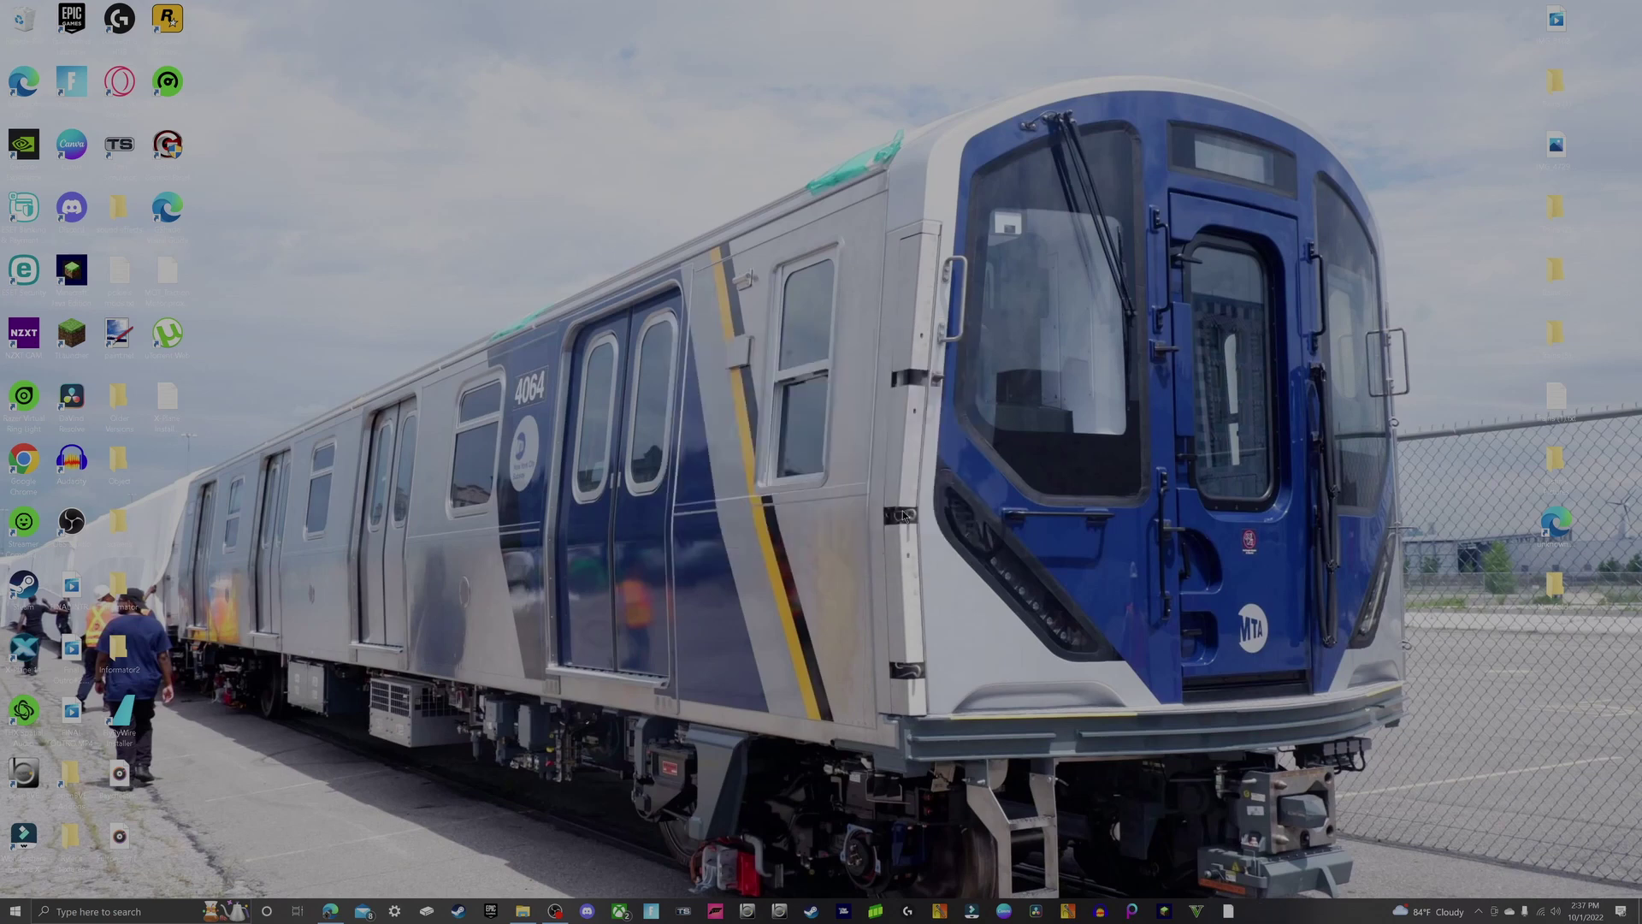
- Switch to openBVE and start a game with the NYCT-6 2022 Ai version route and the R142A Pelham Set Conductor Mode train, dismissing the plugin error
click(748, 912)
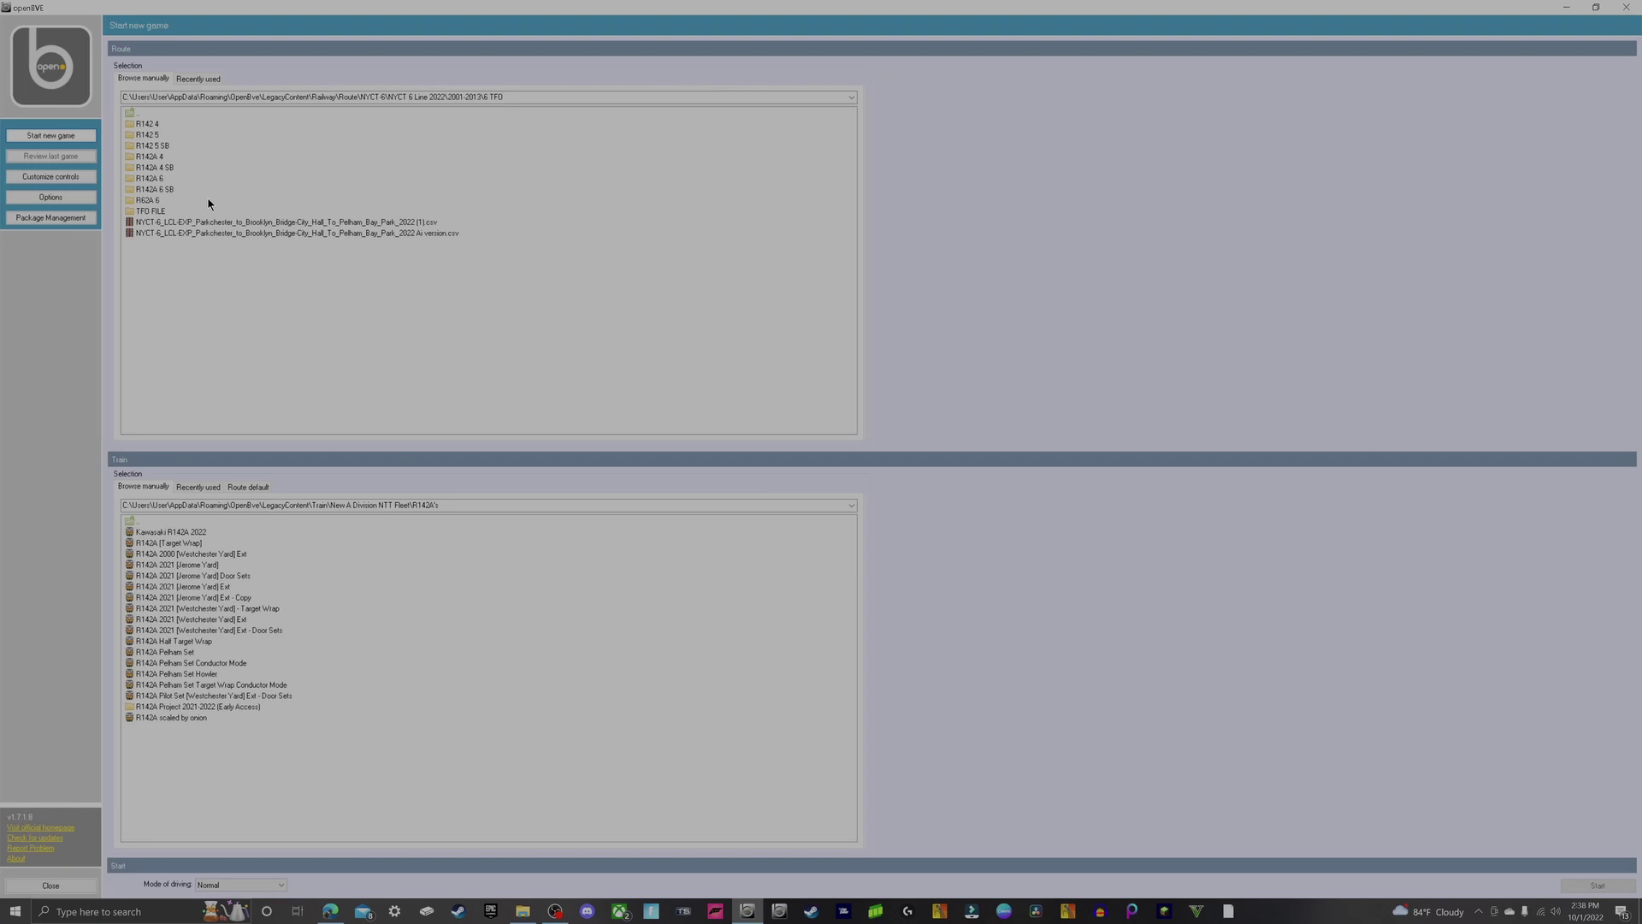
click(214, 222)
click(220, 233)
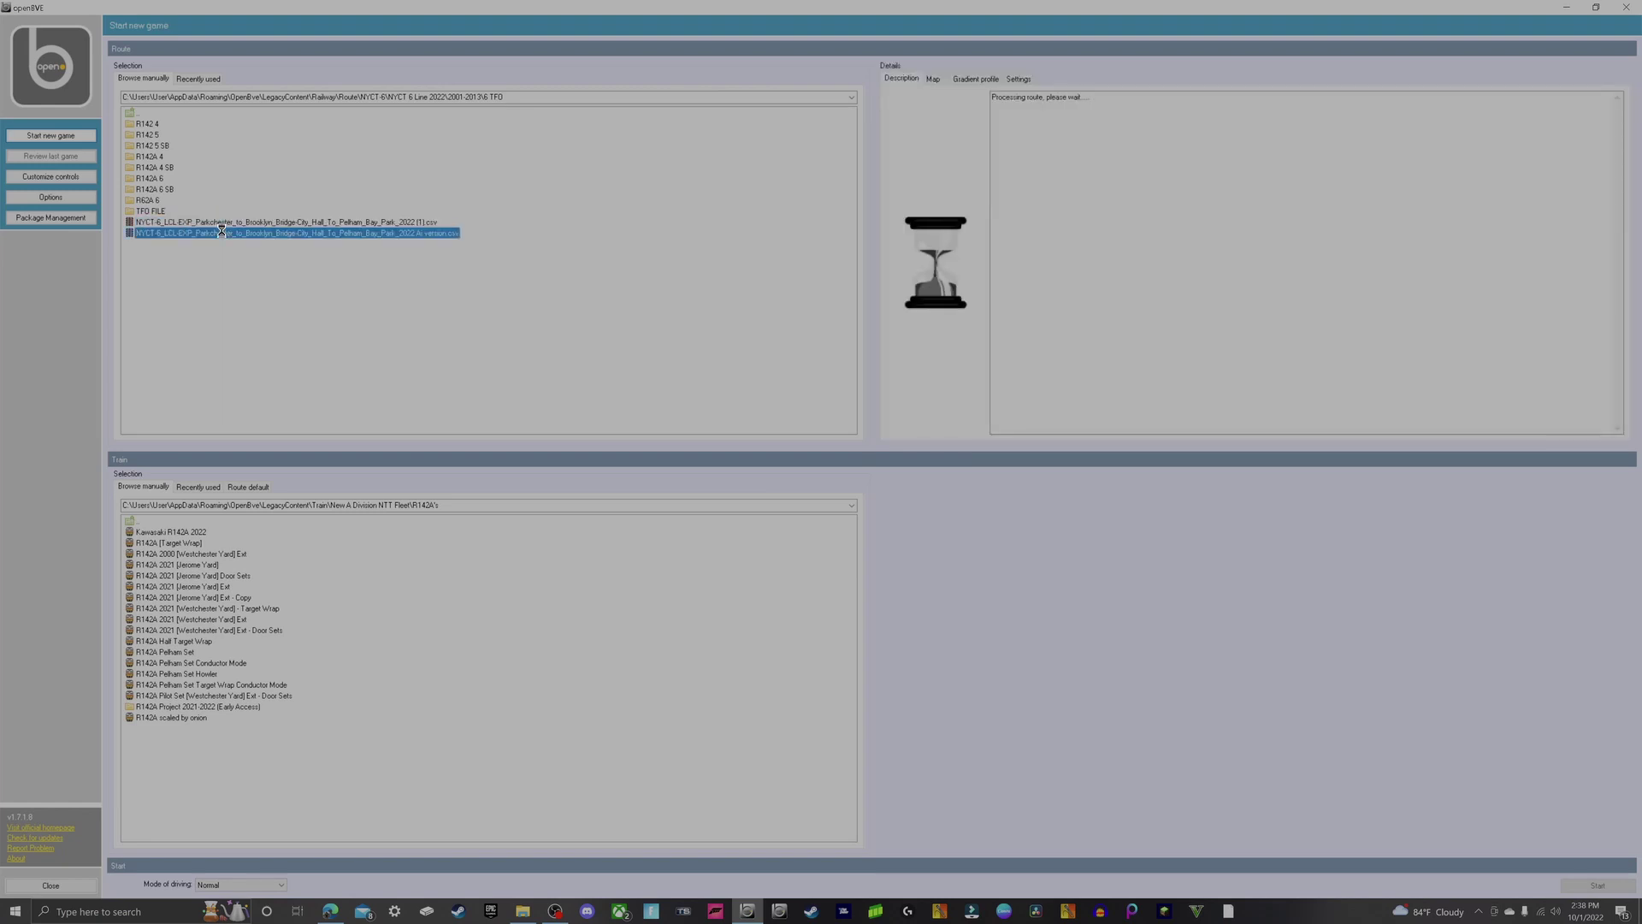
click(195, 663)
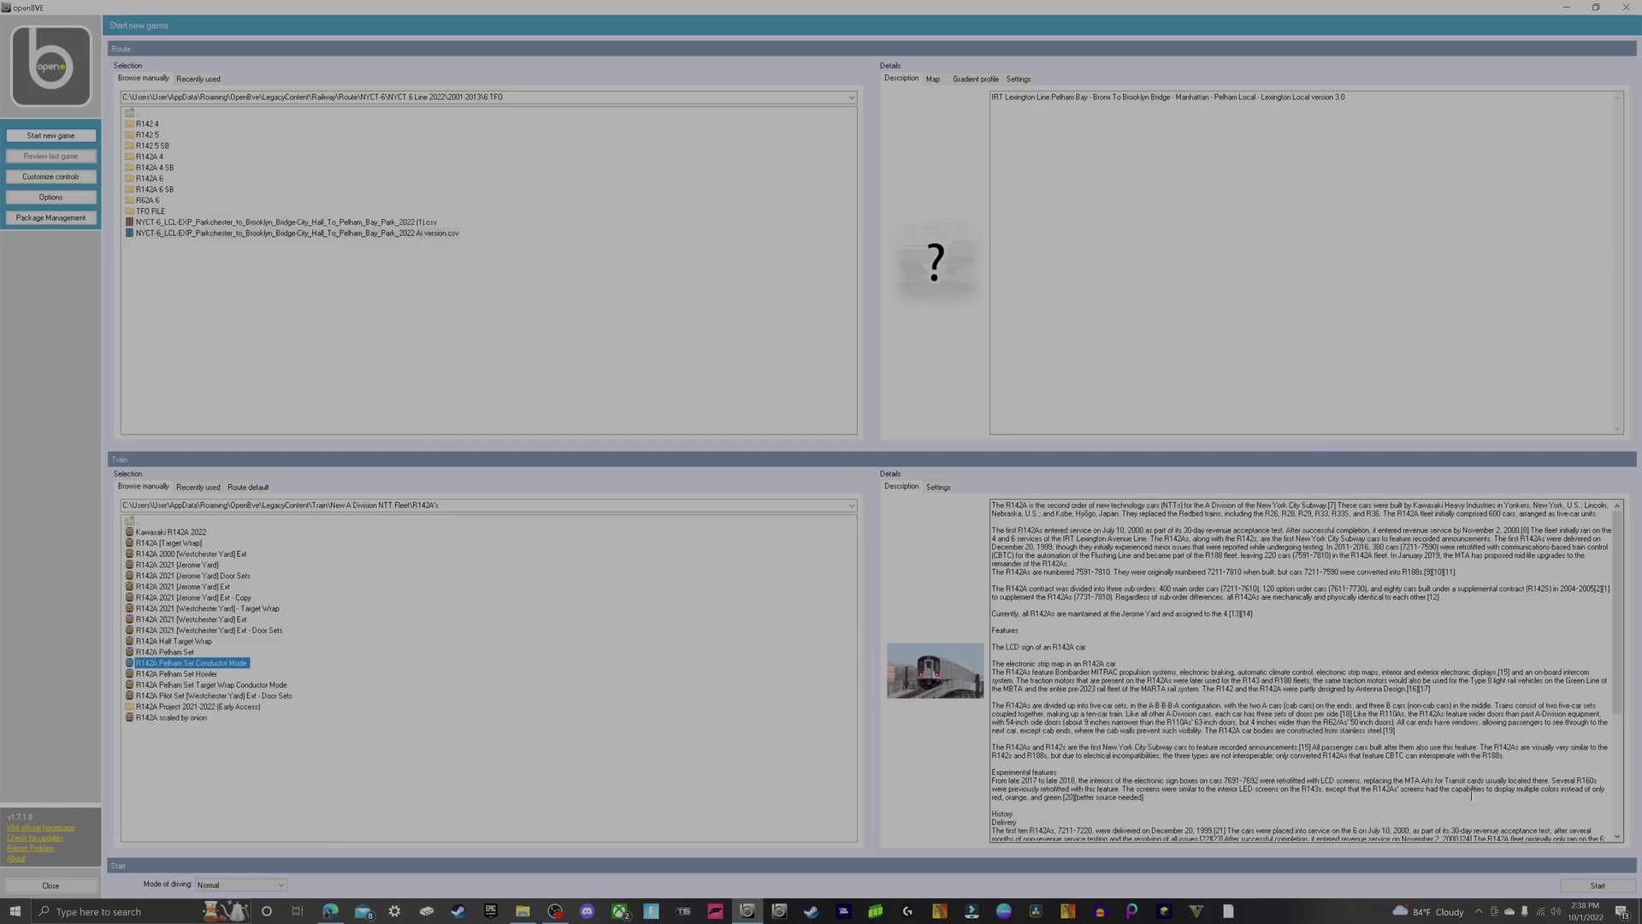
click(1576, 889)
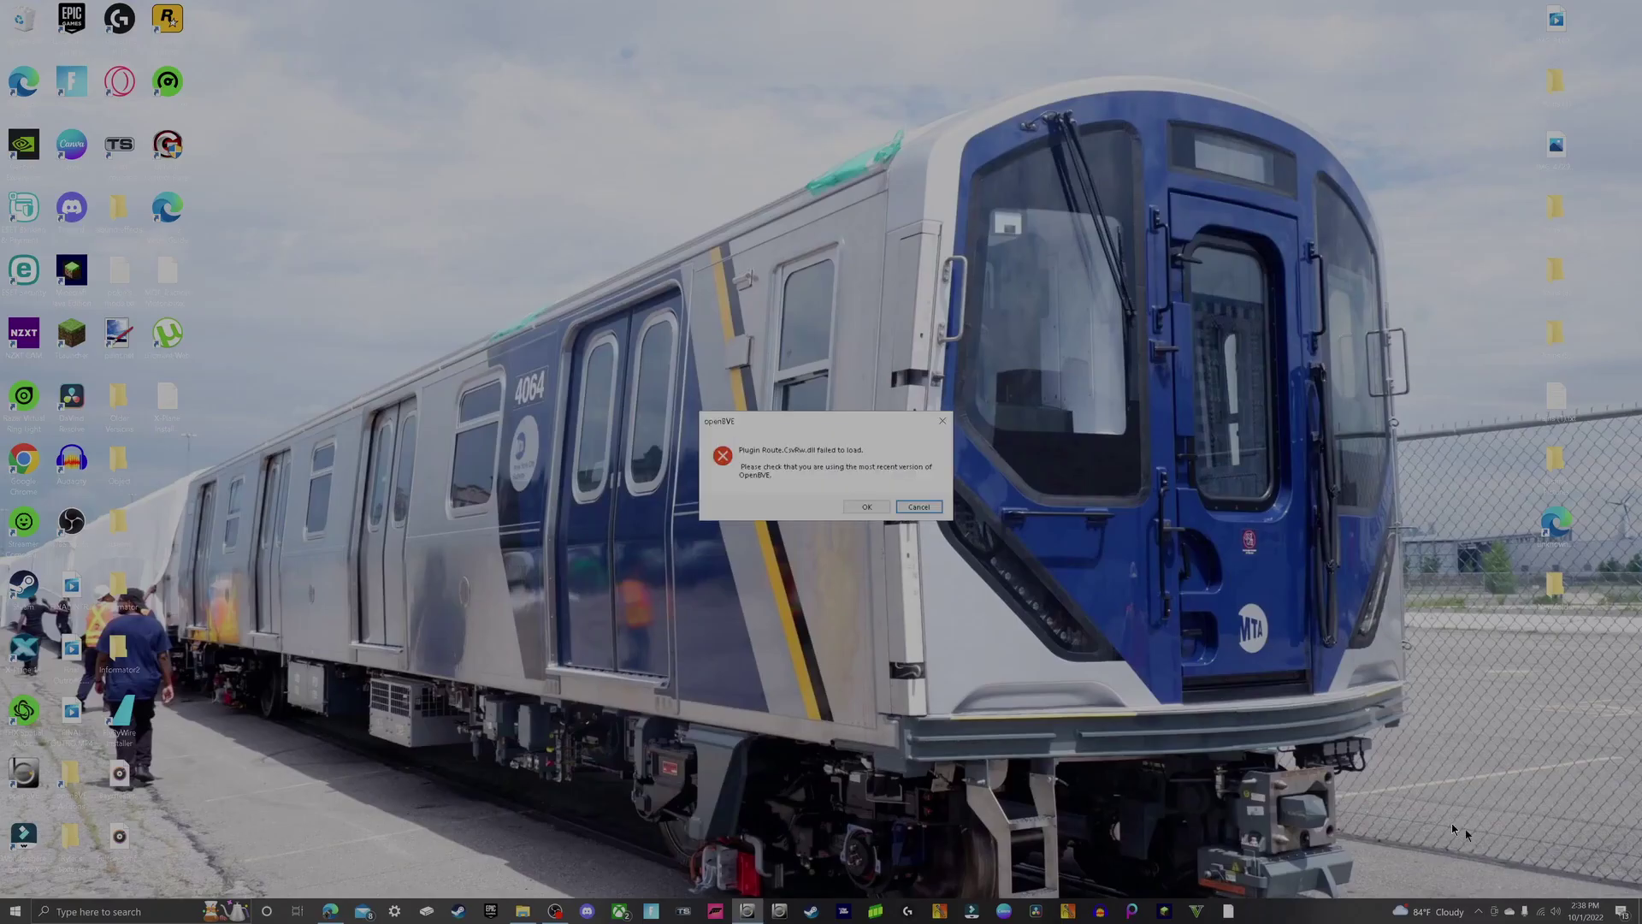
click(866, 507)
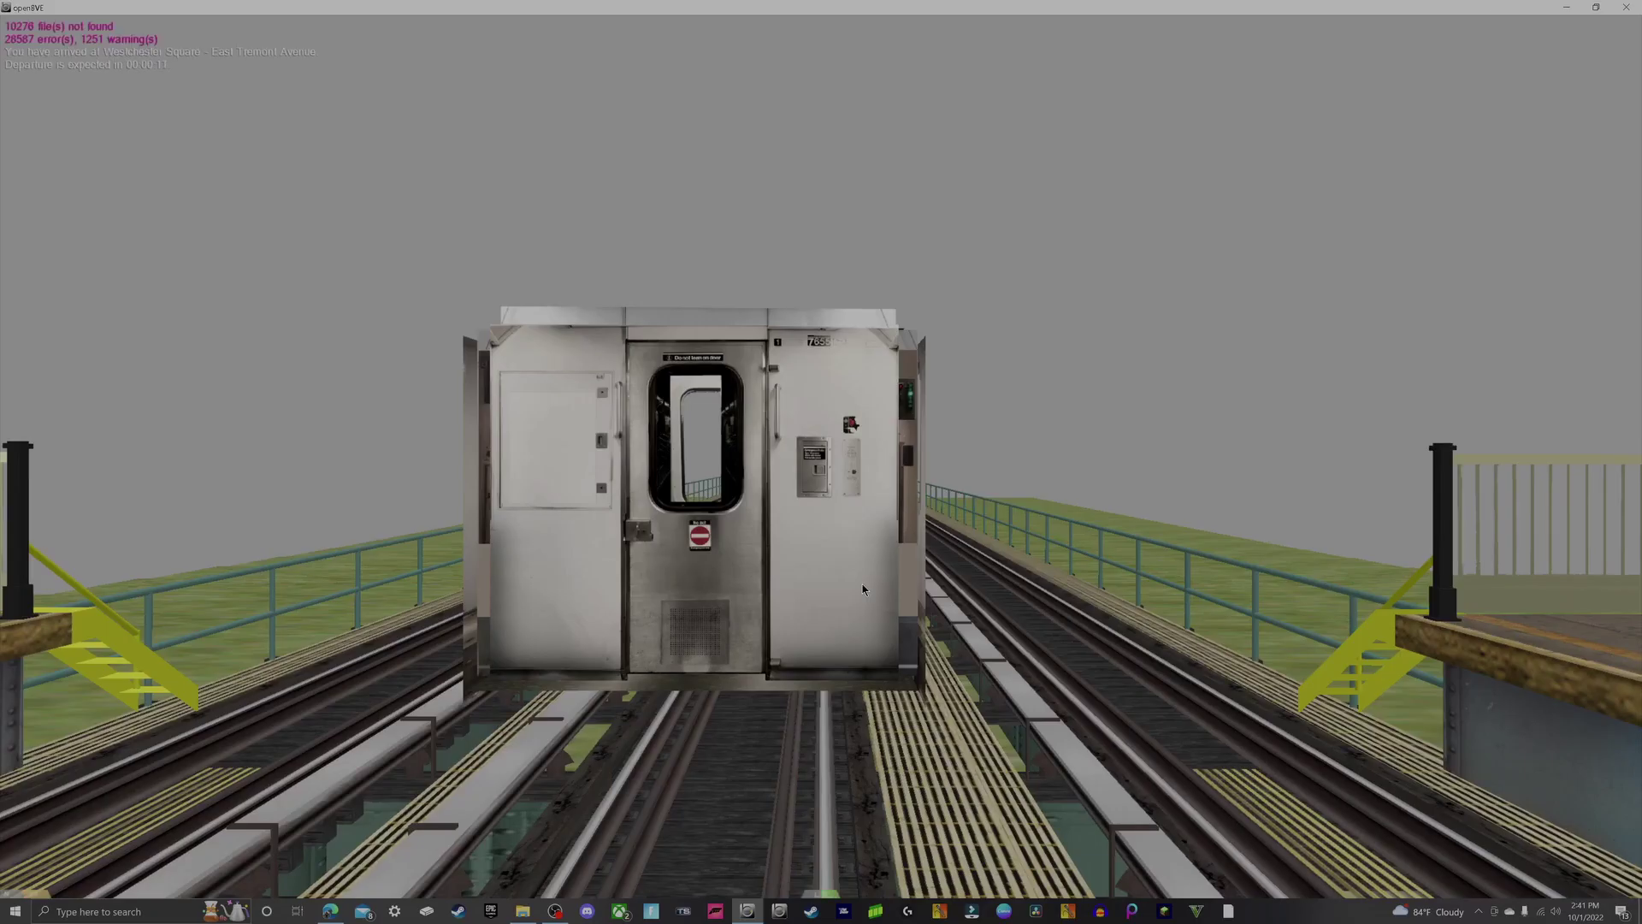
- Move the exterior camera closer to the train, switch to the driver's cab view, and adjust the cab camera
key(Up)
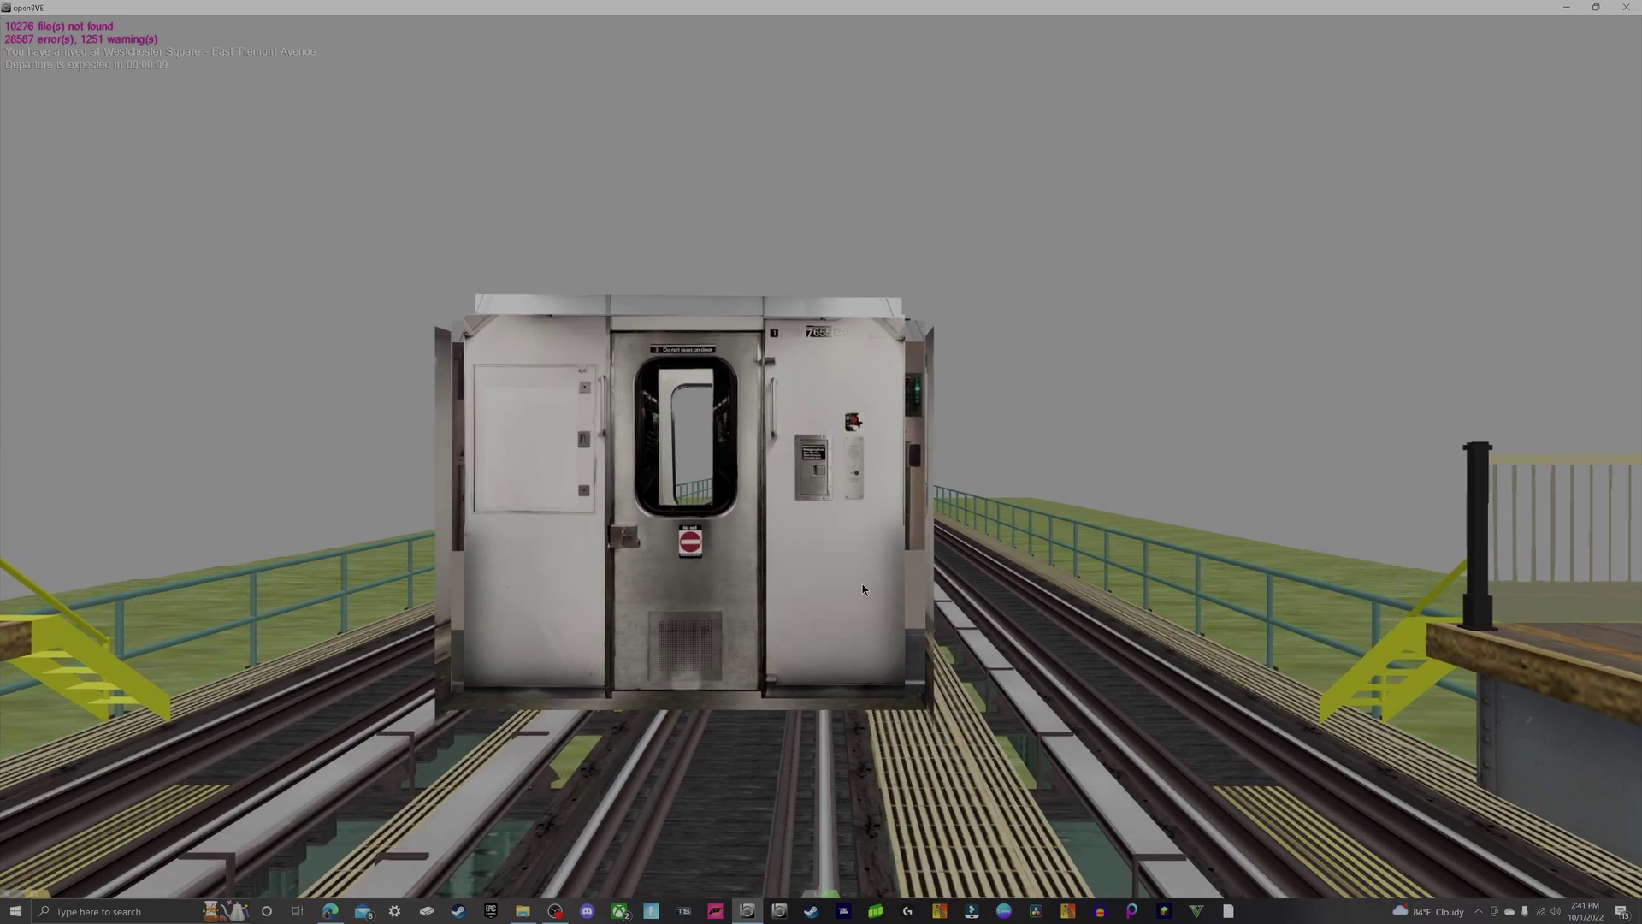
key(Up)
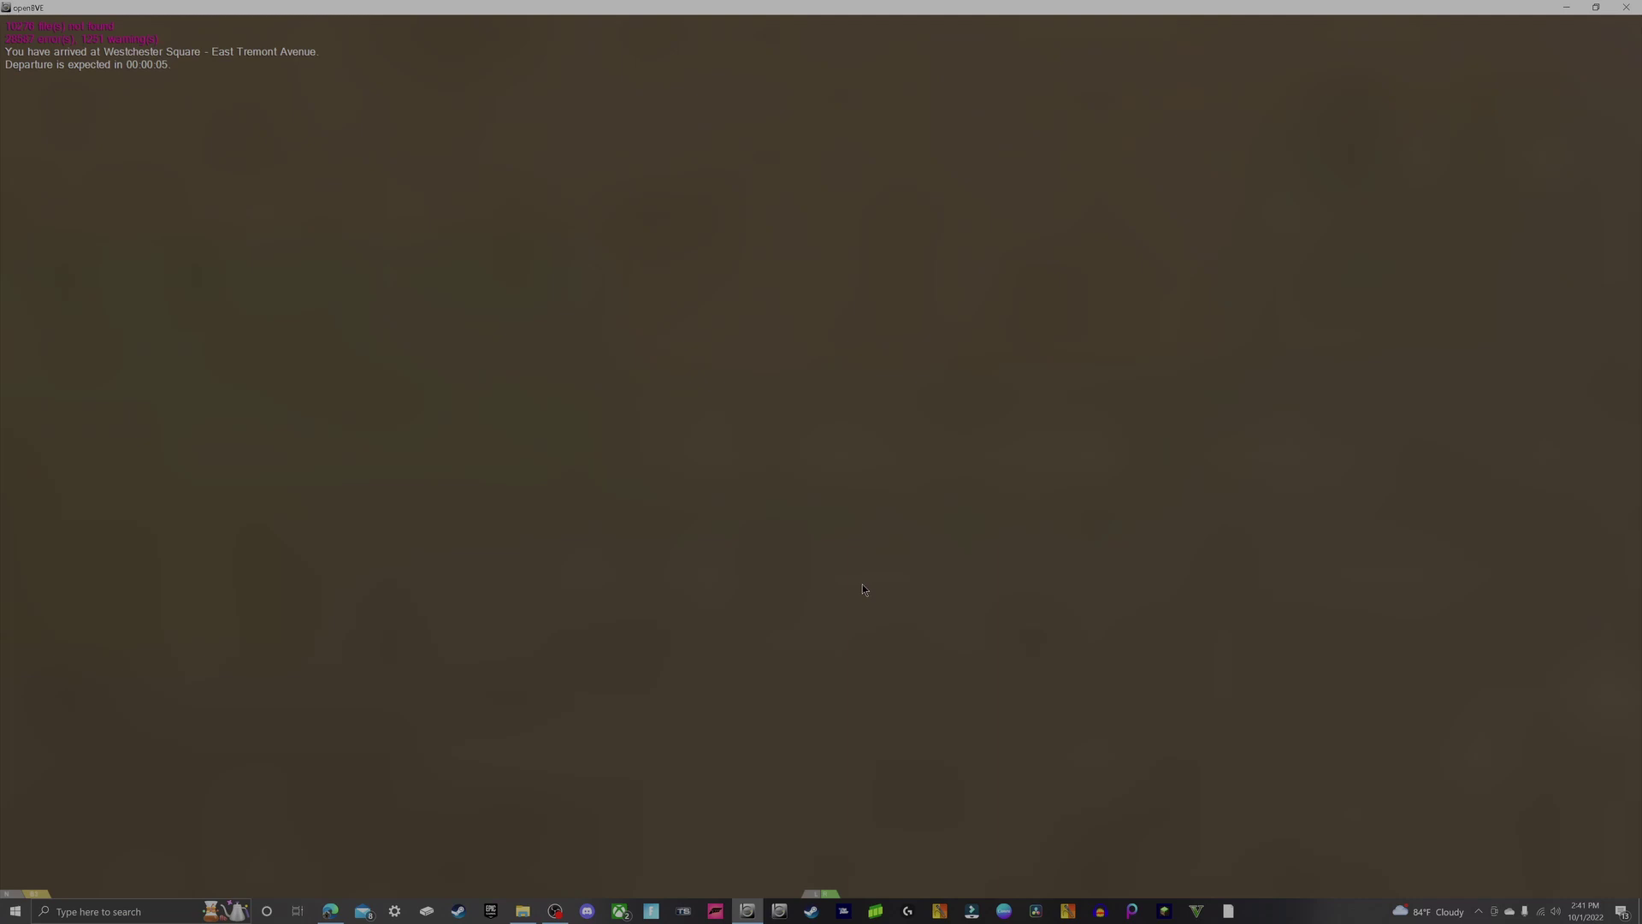
key(F1)
key(ctrl+Right)
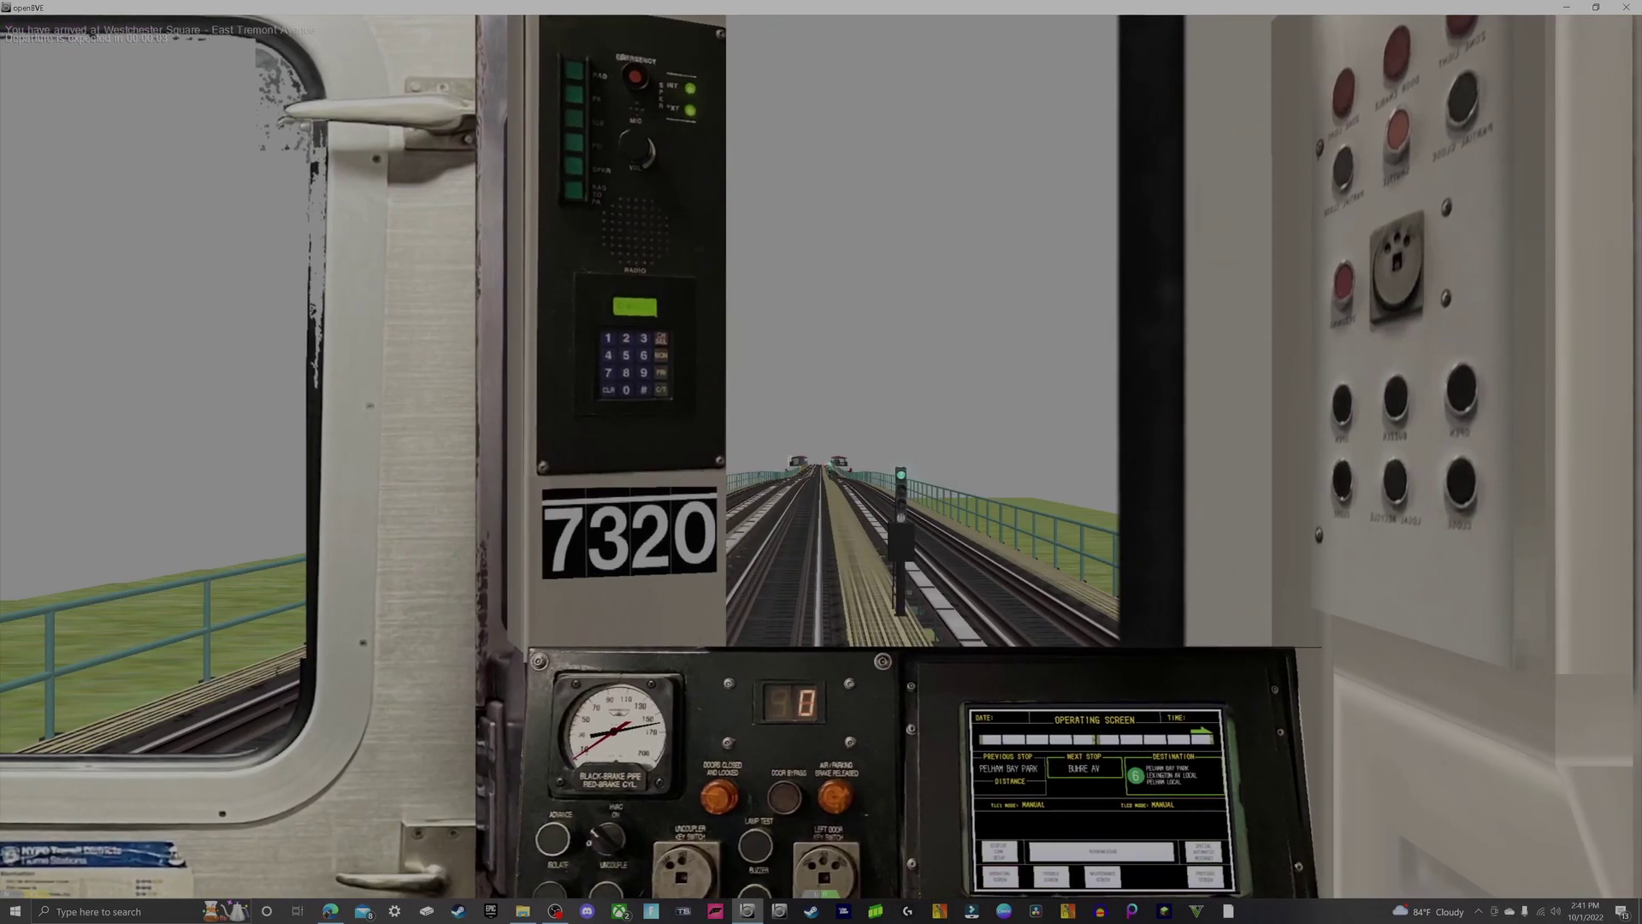
key(ctrl+Down)
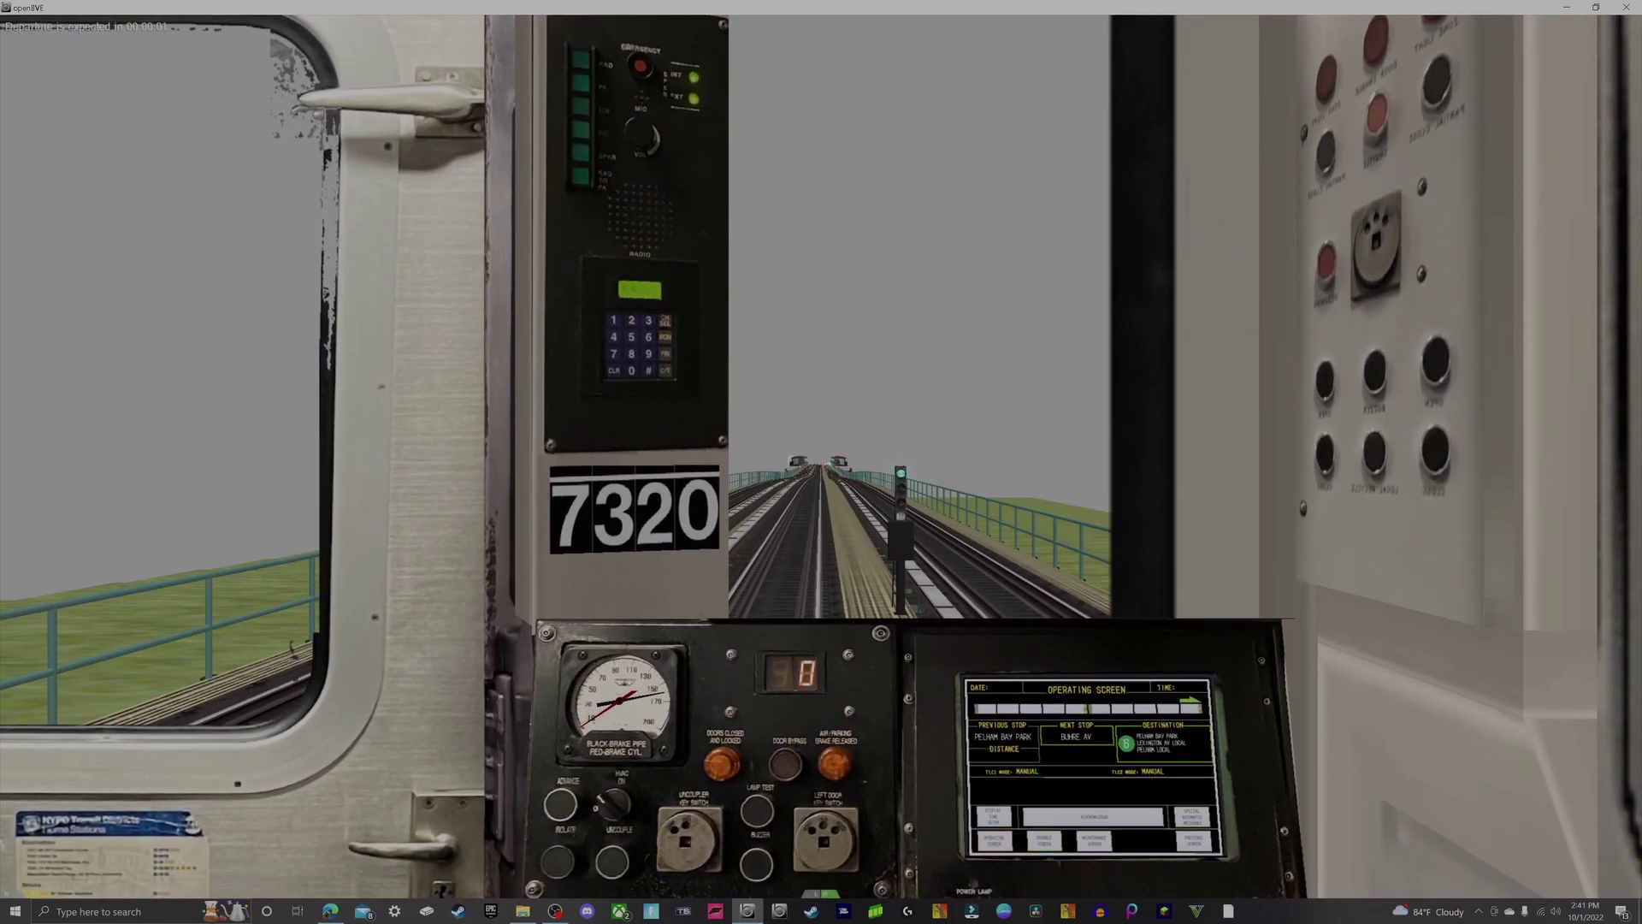
- Open the GShade overlay over an exterior view of the train and enable the Levels effect
key(F2)
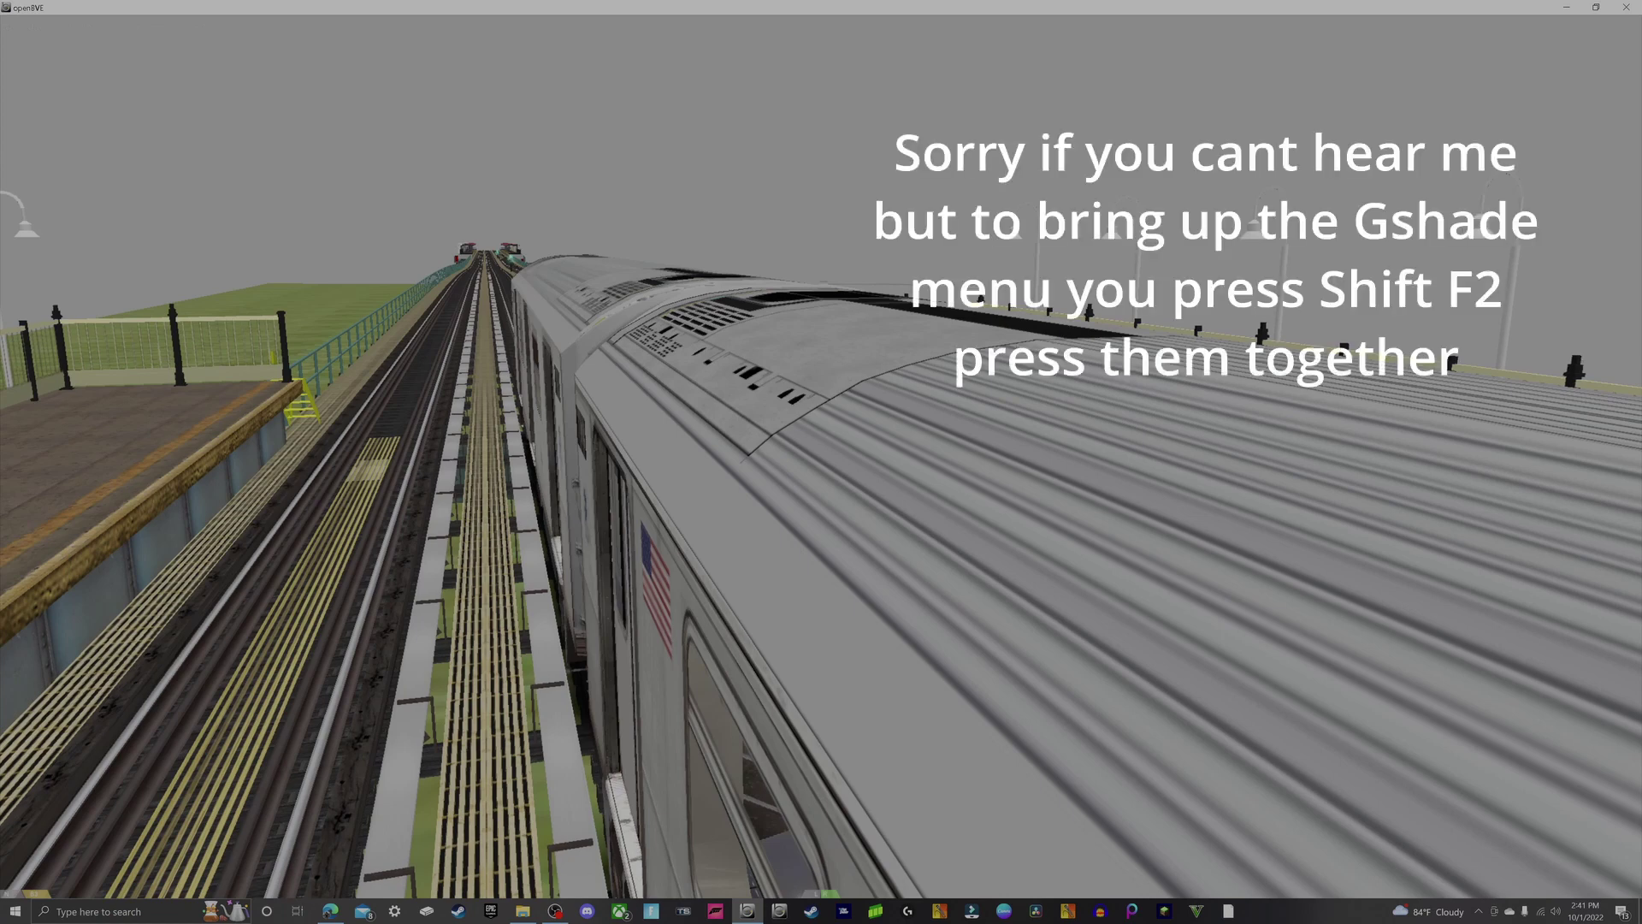
key(shift+F2)
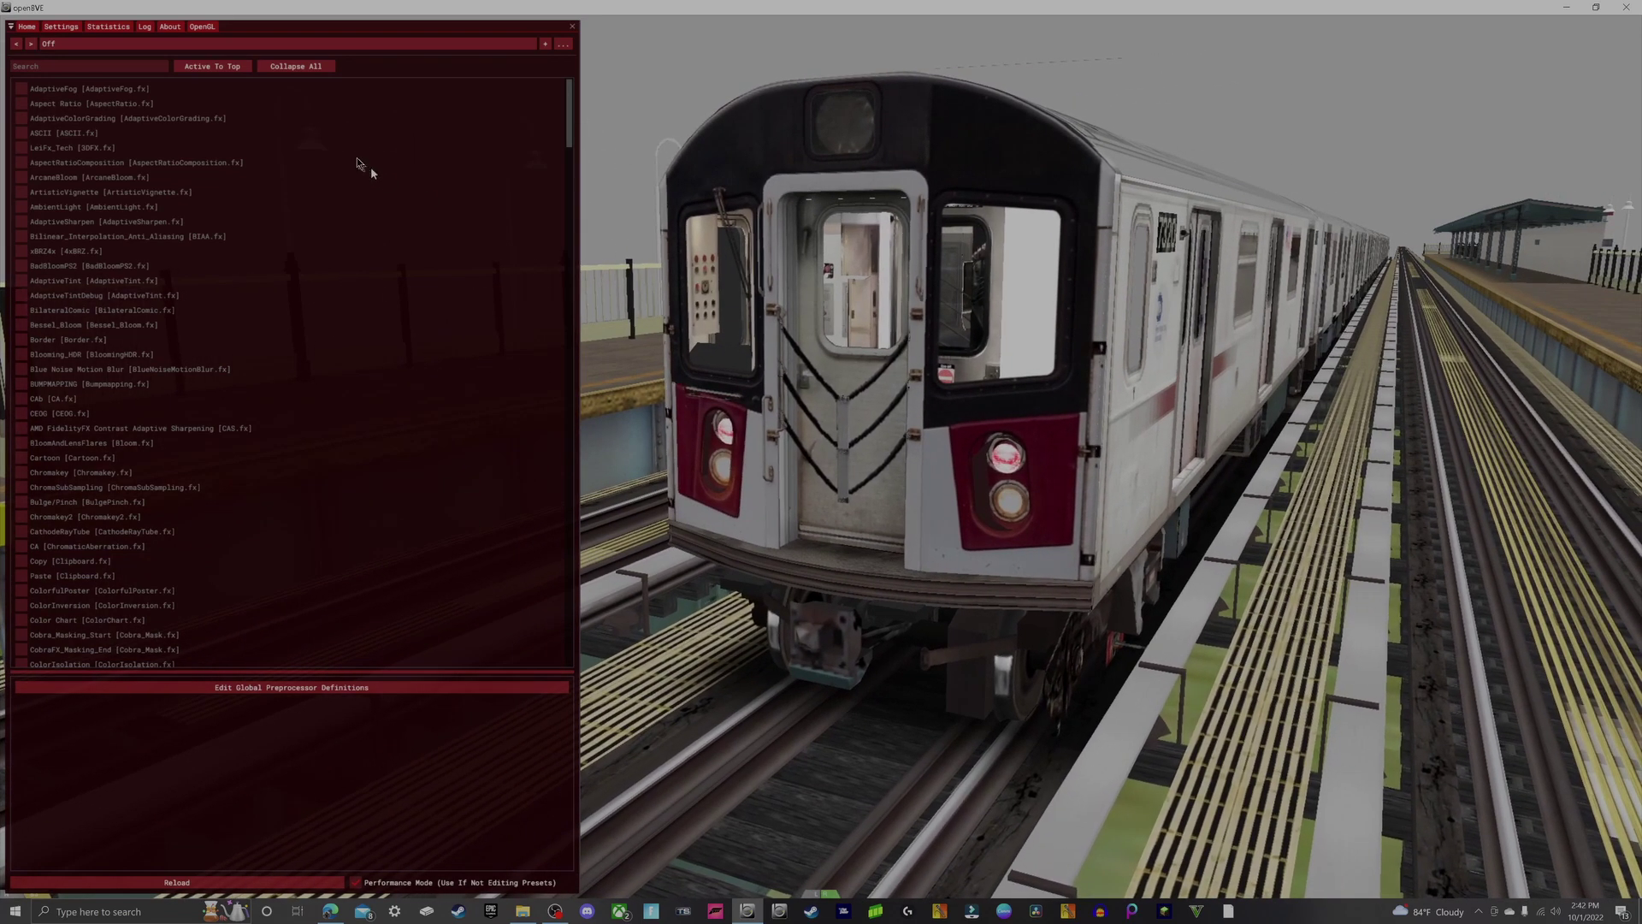
click(133, 67)
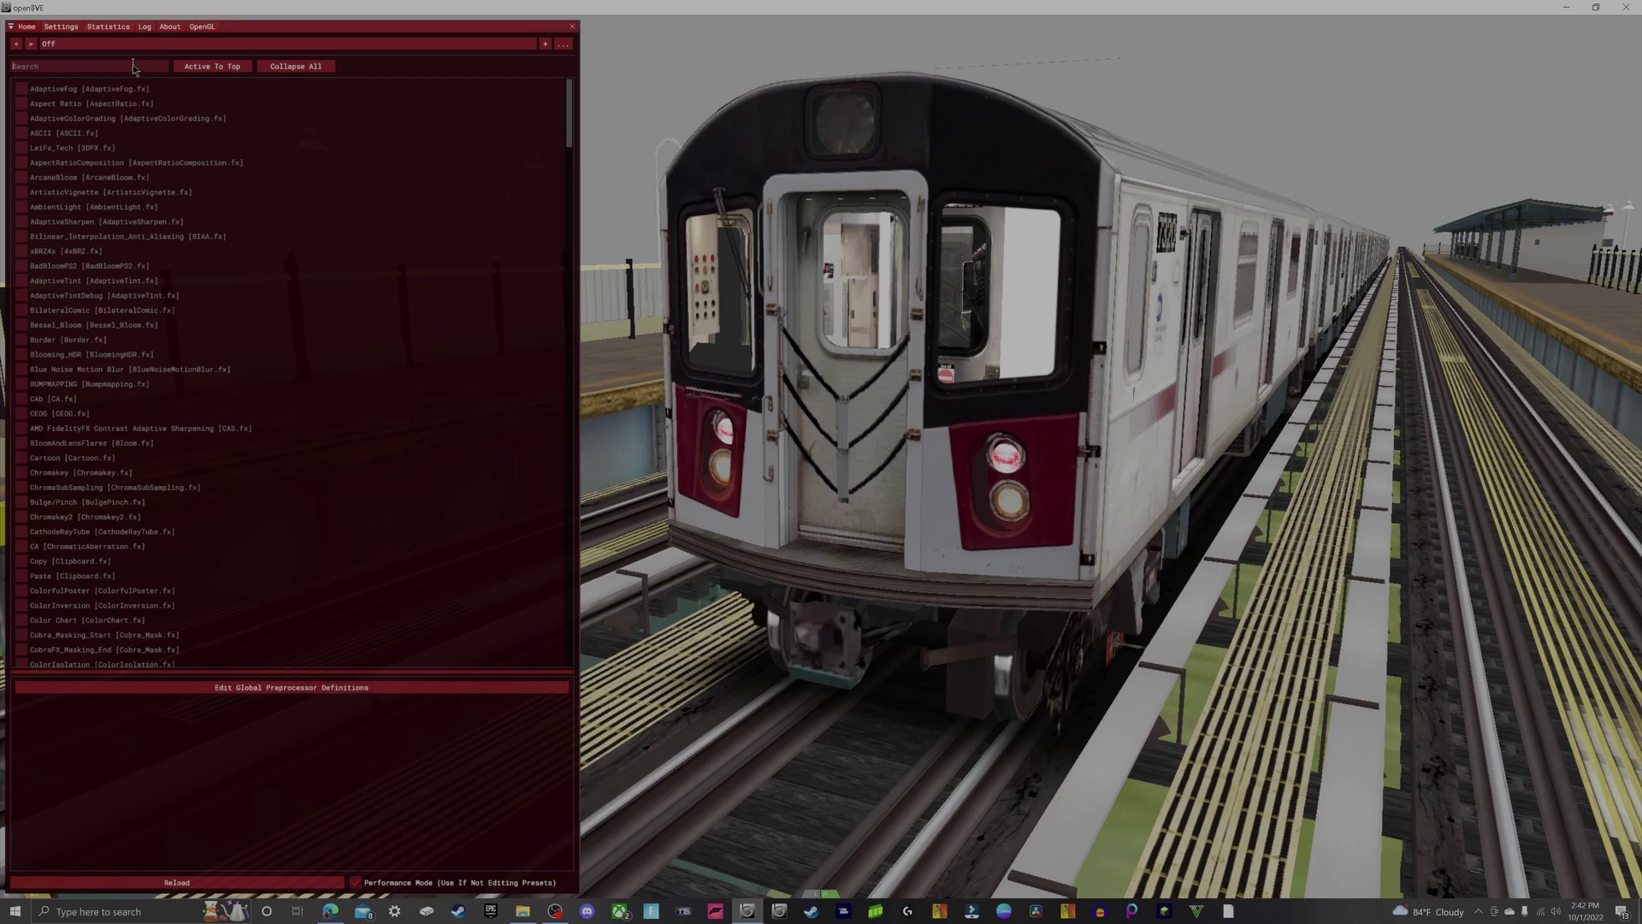
text(Levels)
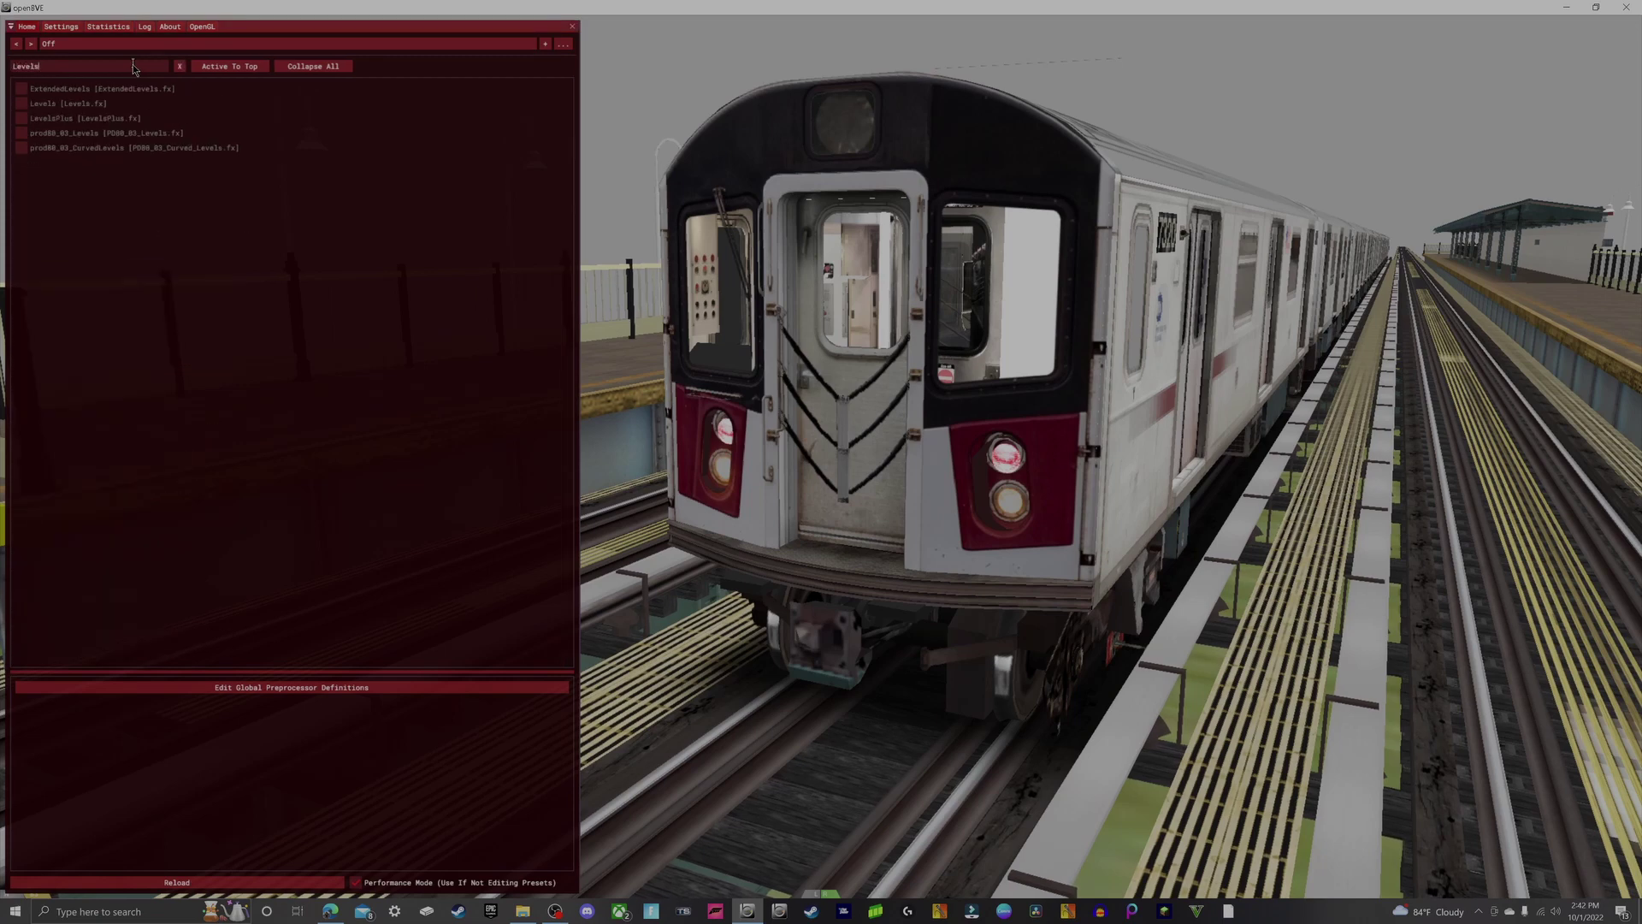
click(20, 106)
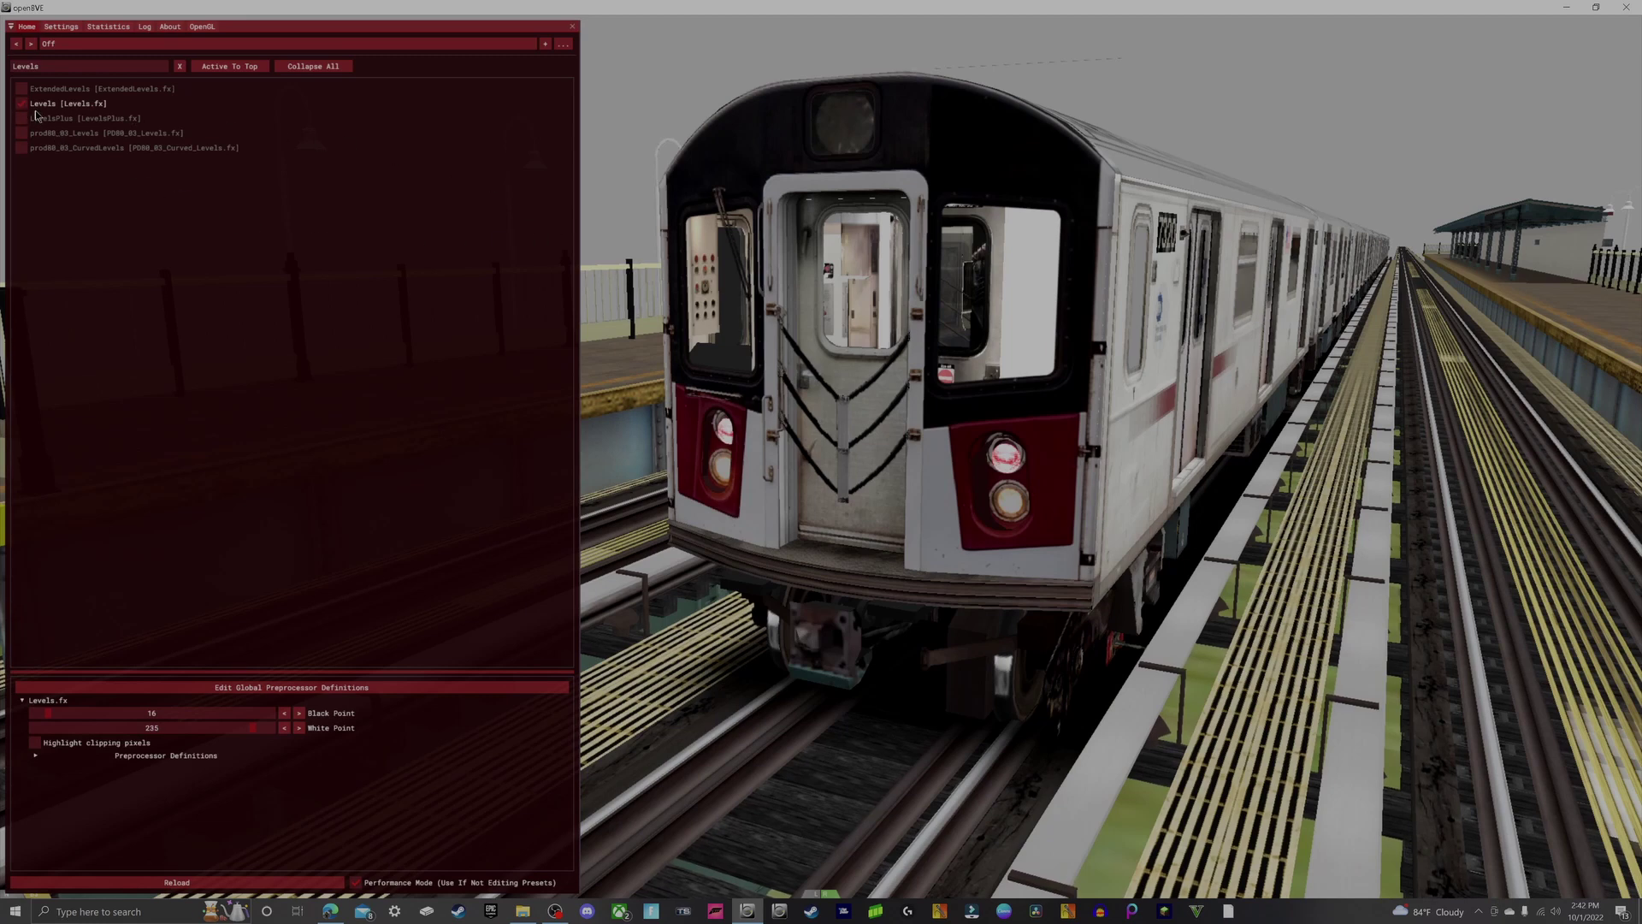
click(21, 106)
click(22, 105)
- Search the effect list for "cur" and enable the Curves effect
double_click(51, 65)
text(cur)
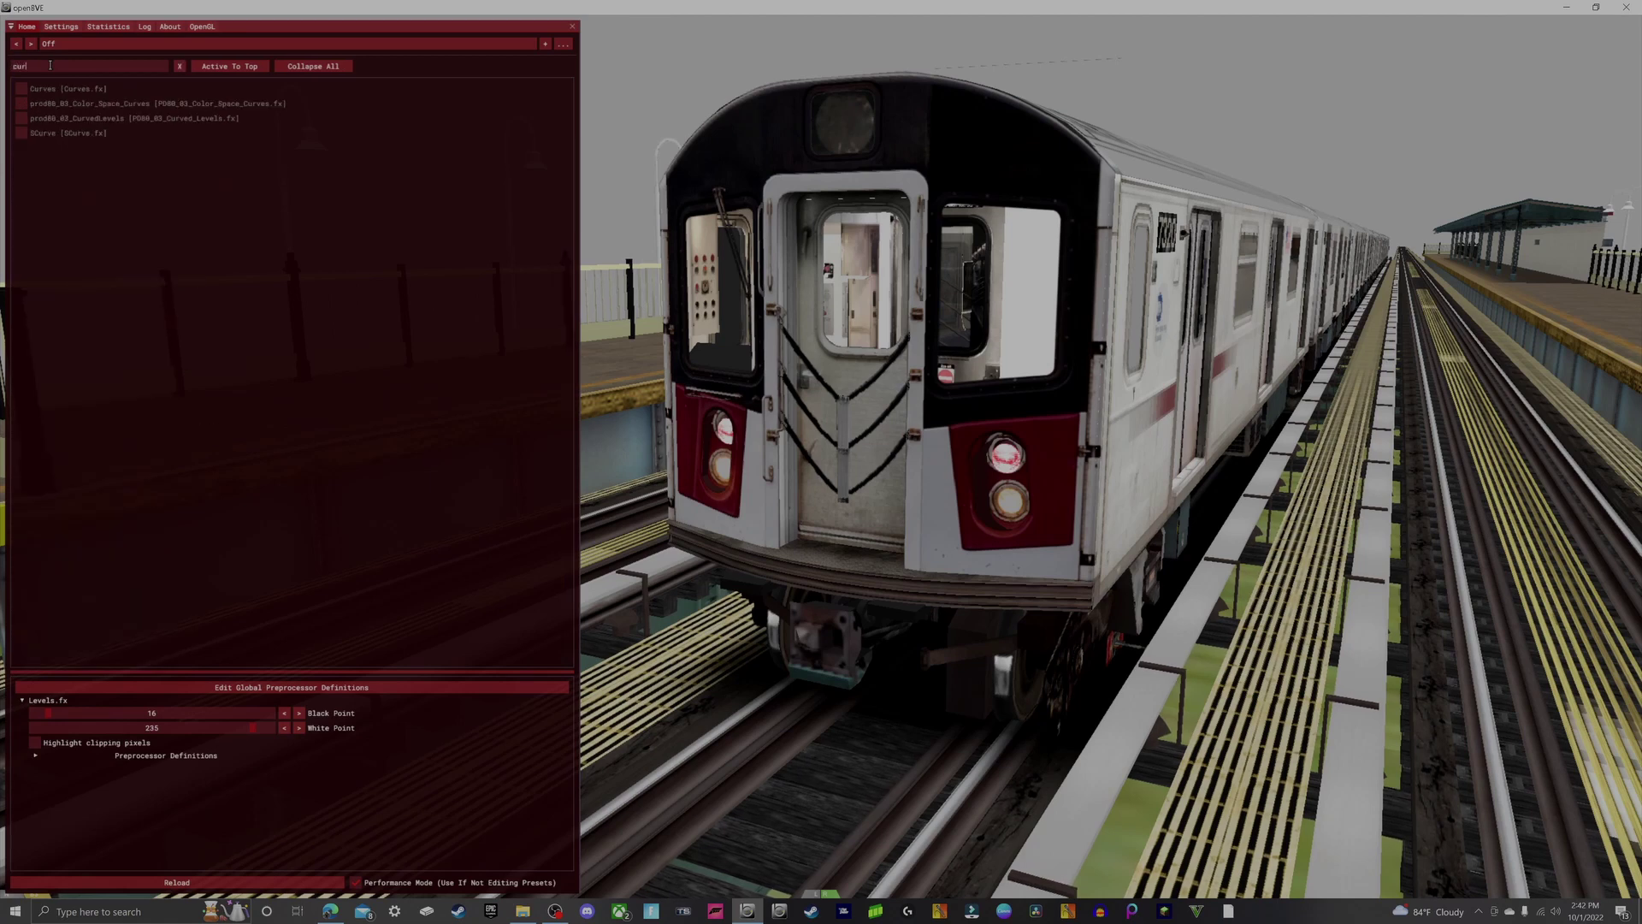
click(21, 88)
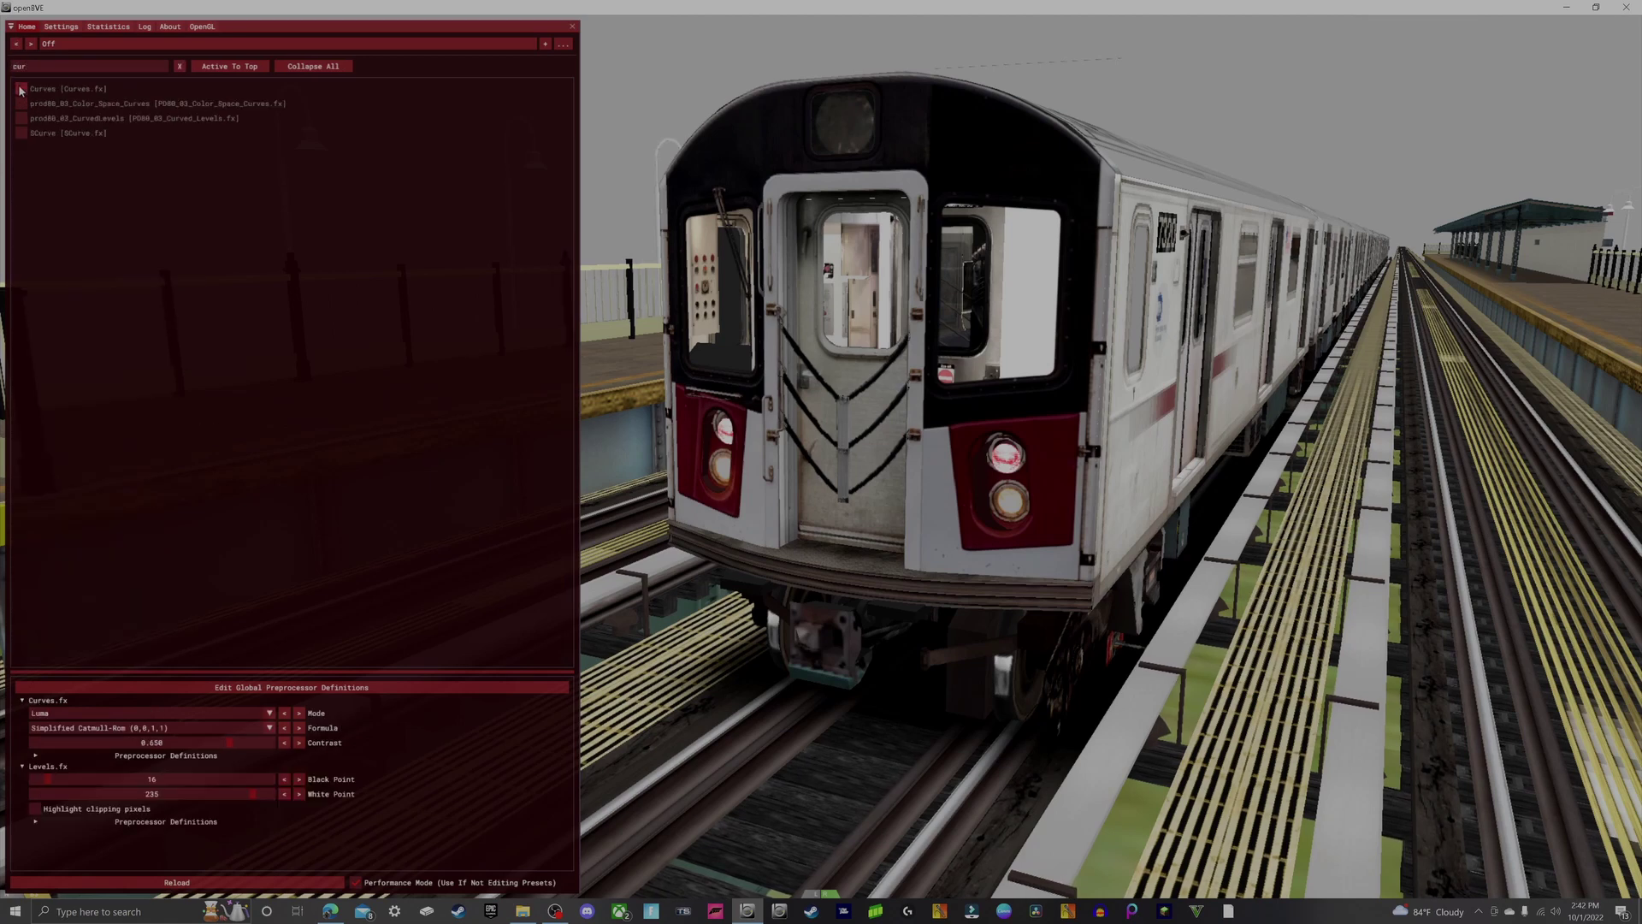
- Find and enable the EyeAdaption effect, clear the search, and move the active effects to the top of the list
double_click(154, 65)
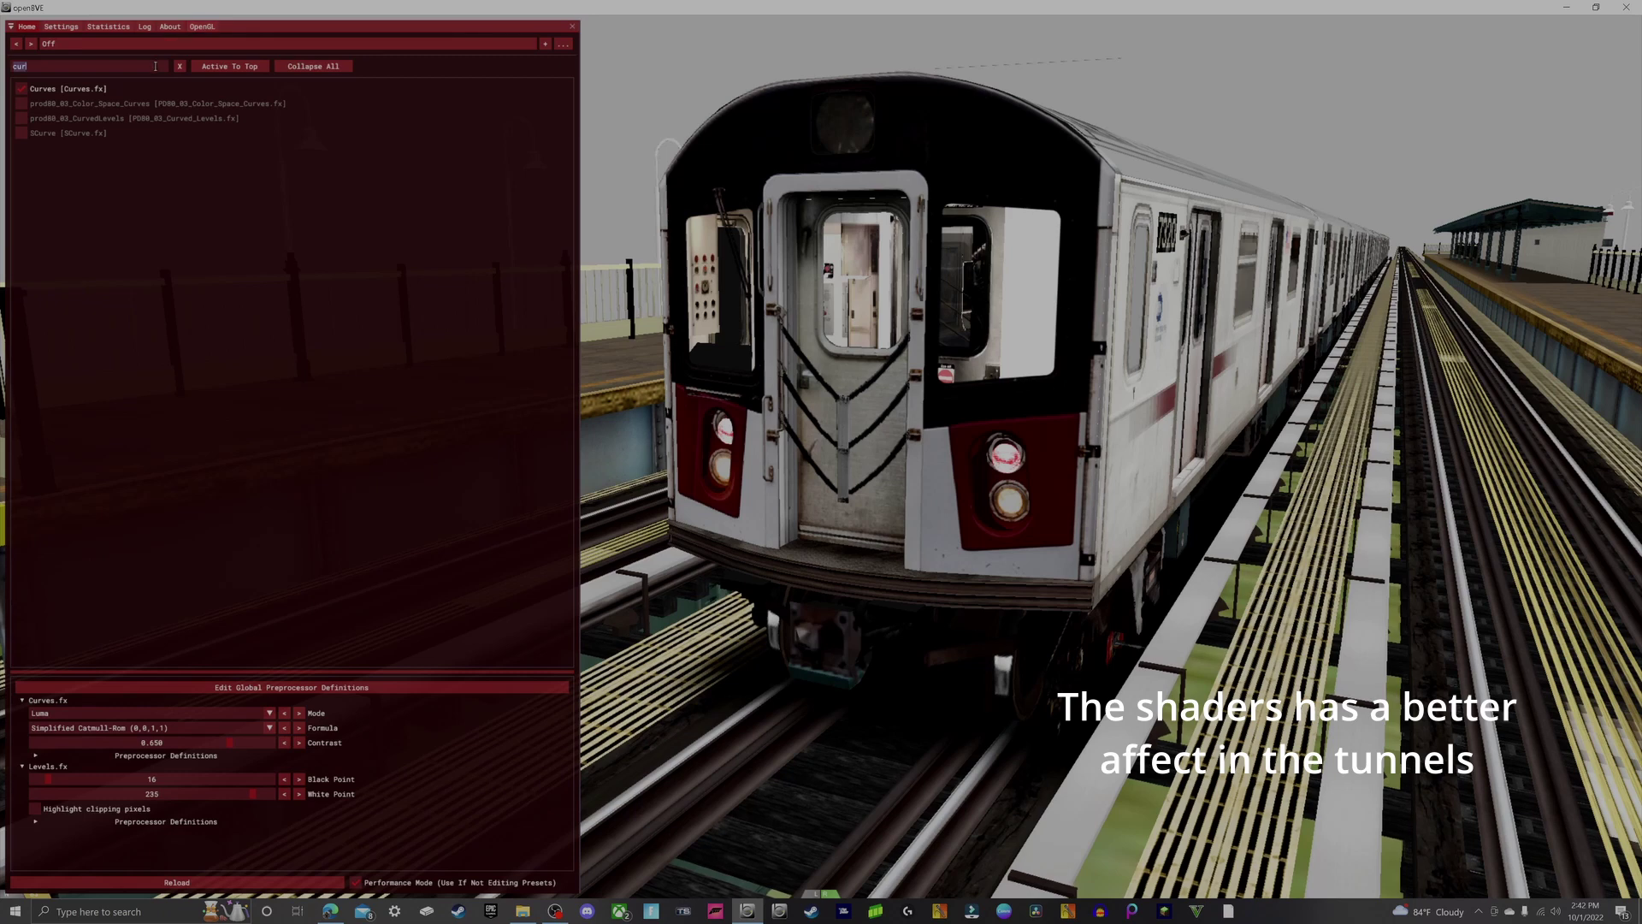
key(BackSpace)
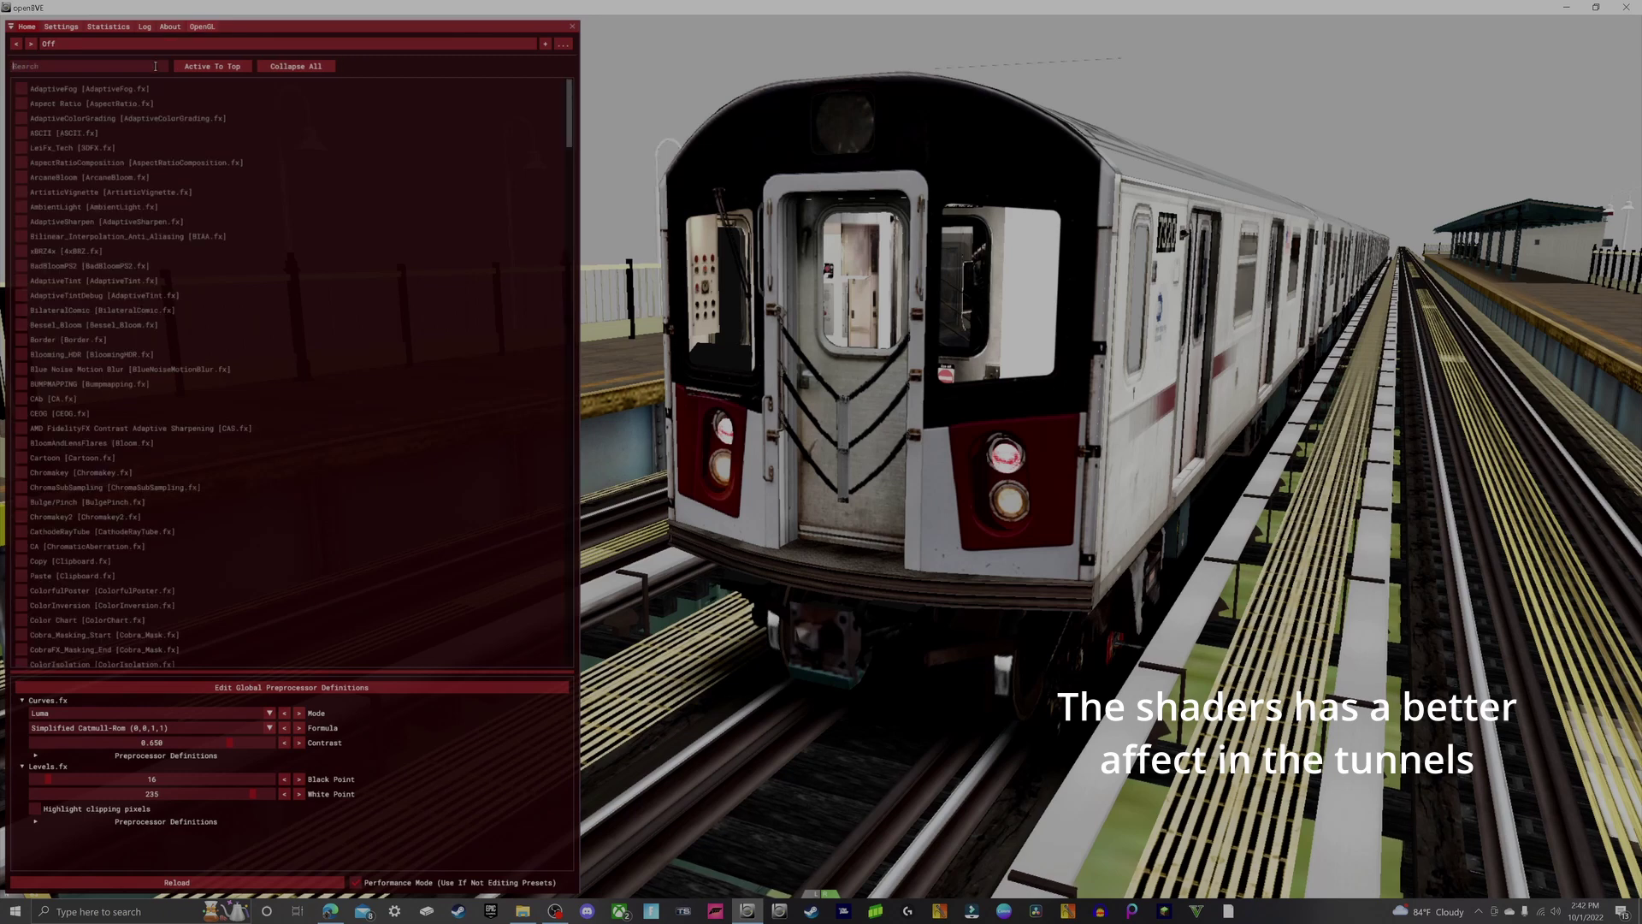
text(eye)
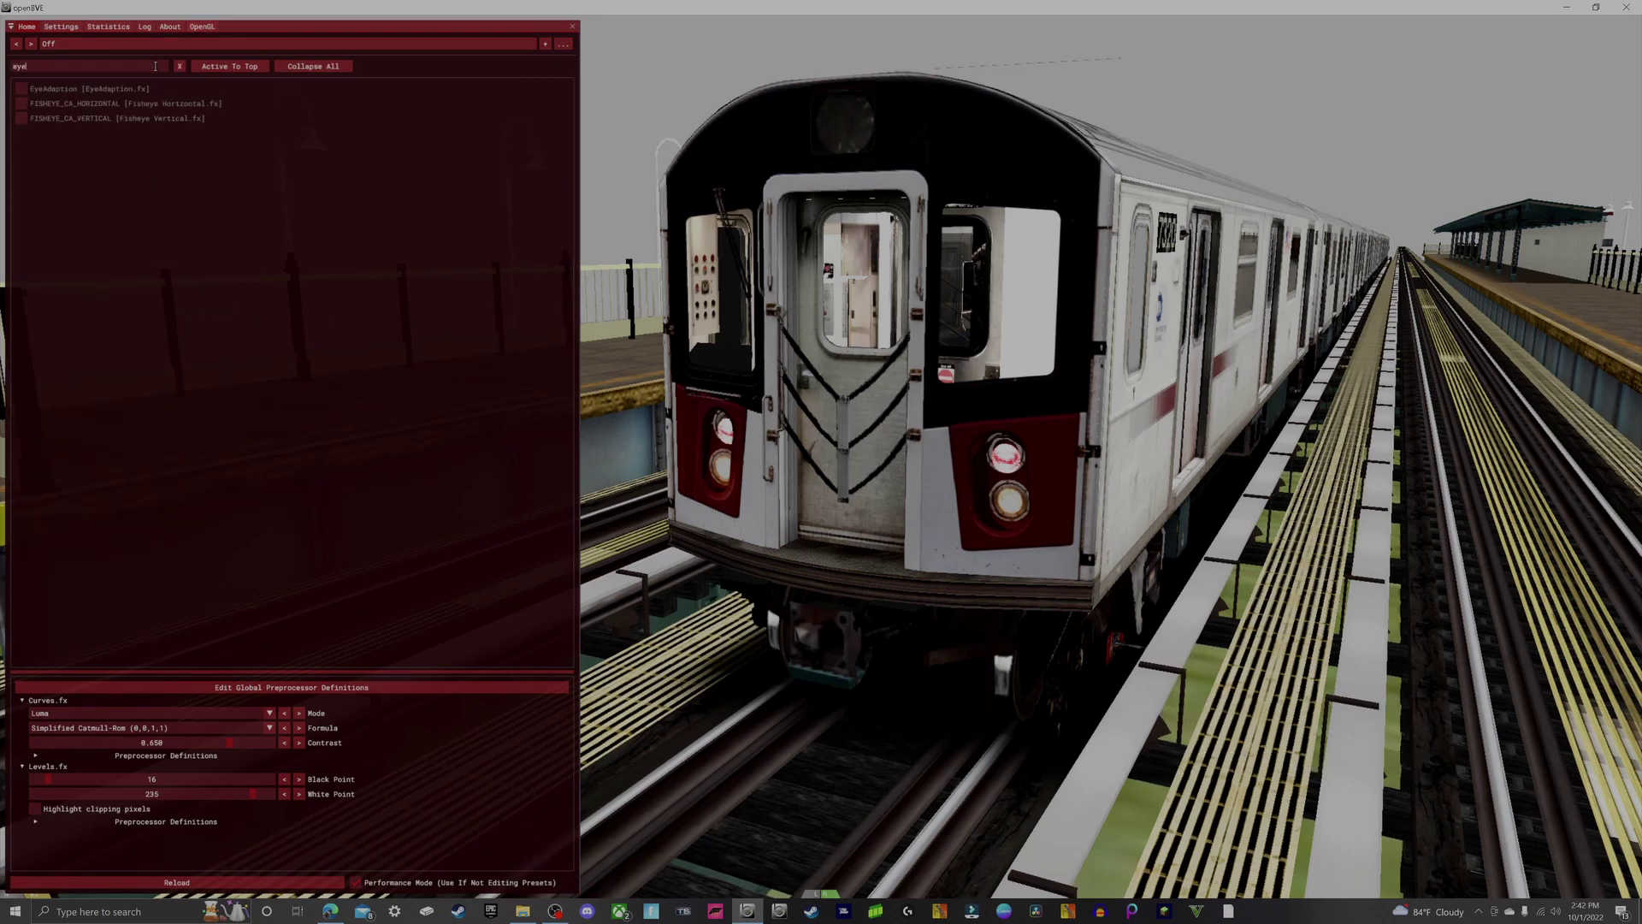
click(128, 88)
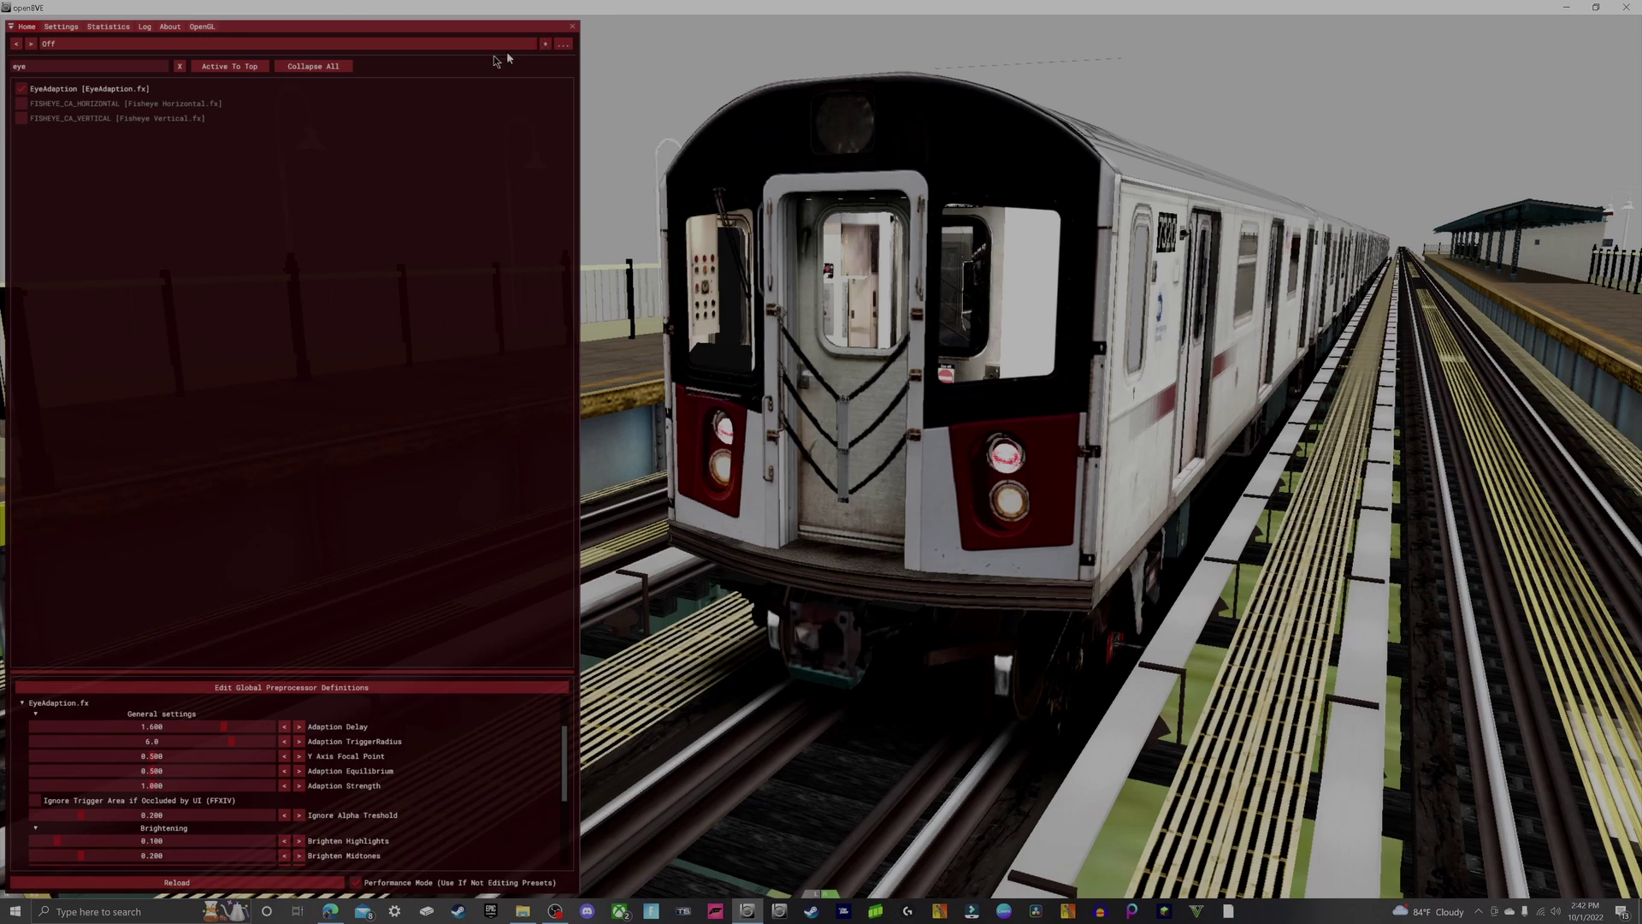
double_click(168, 69)
key(BackSpace)
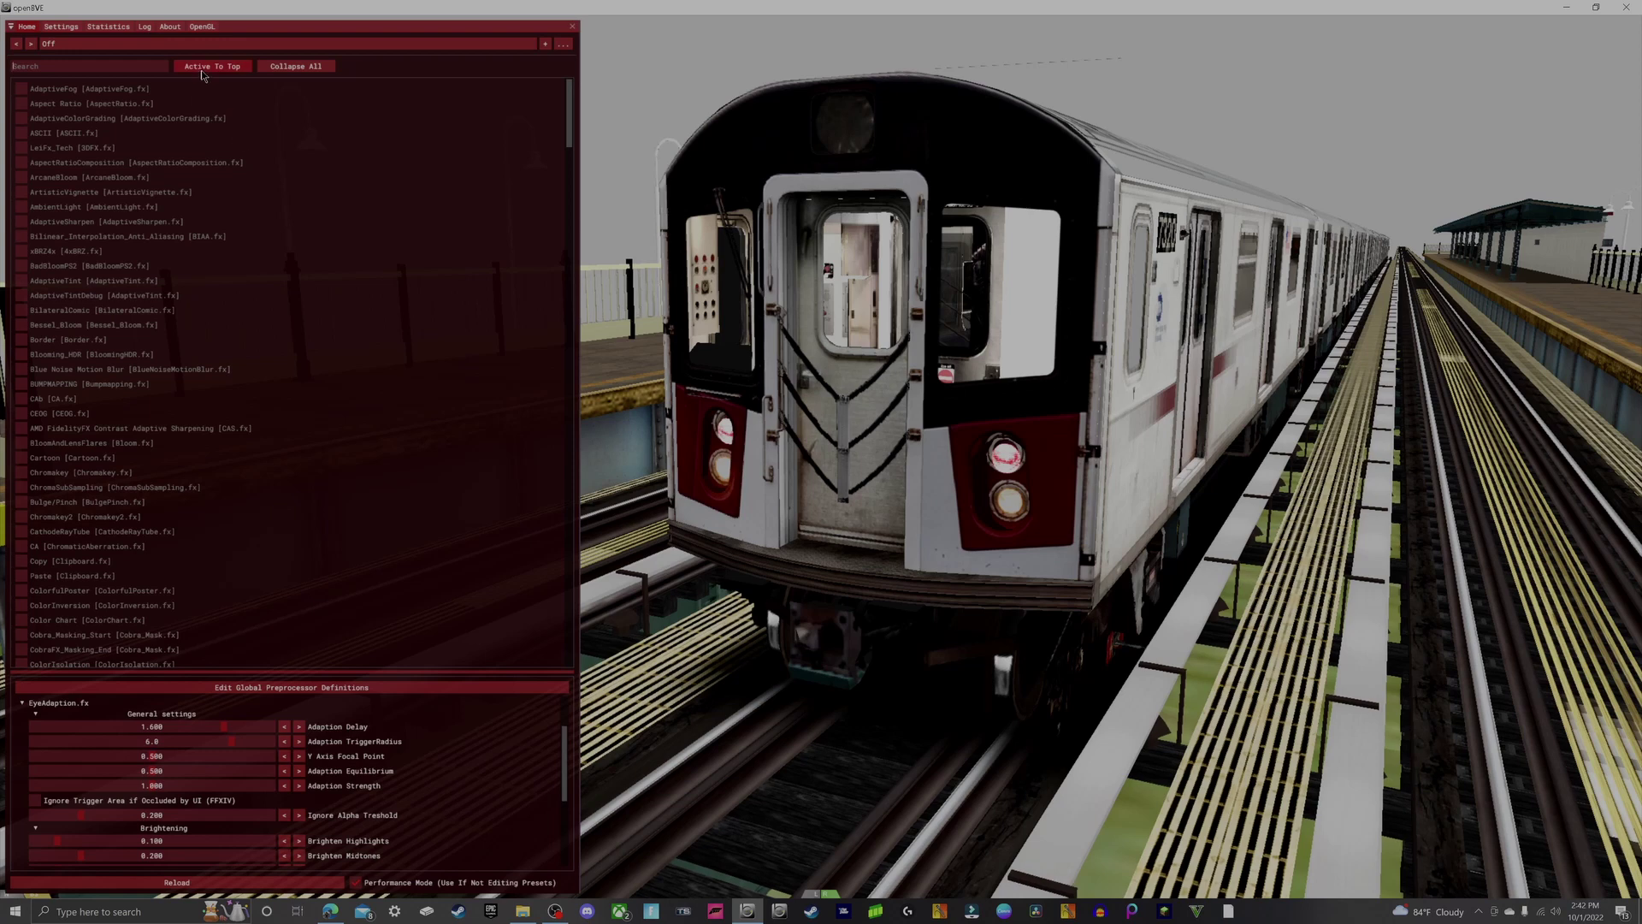
click(202, 69)
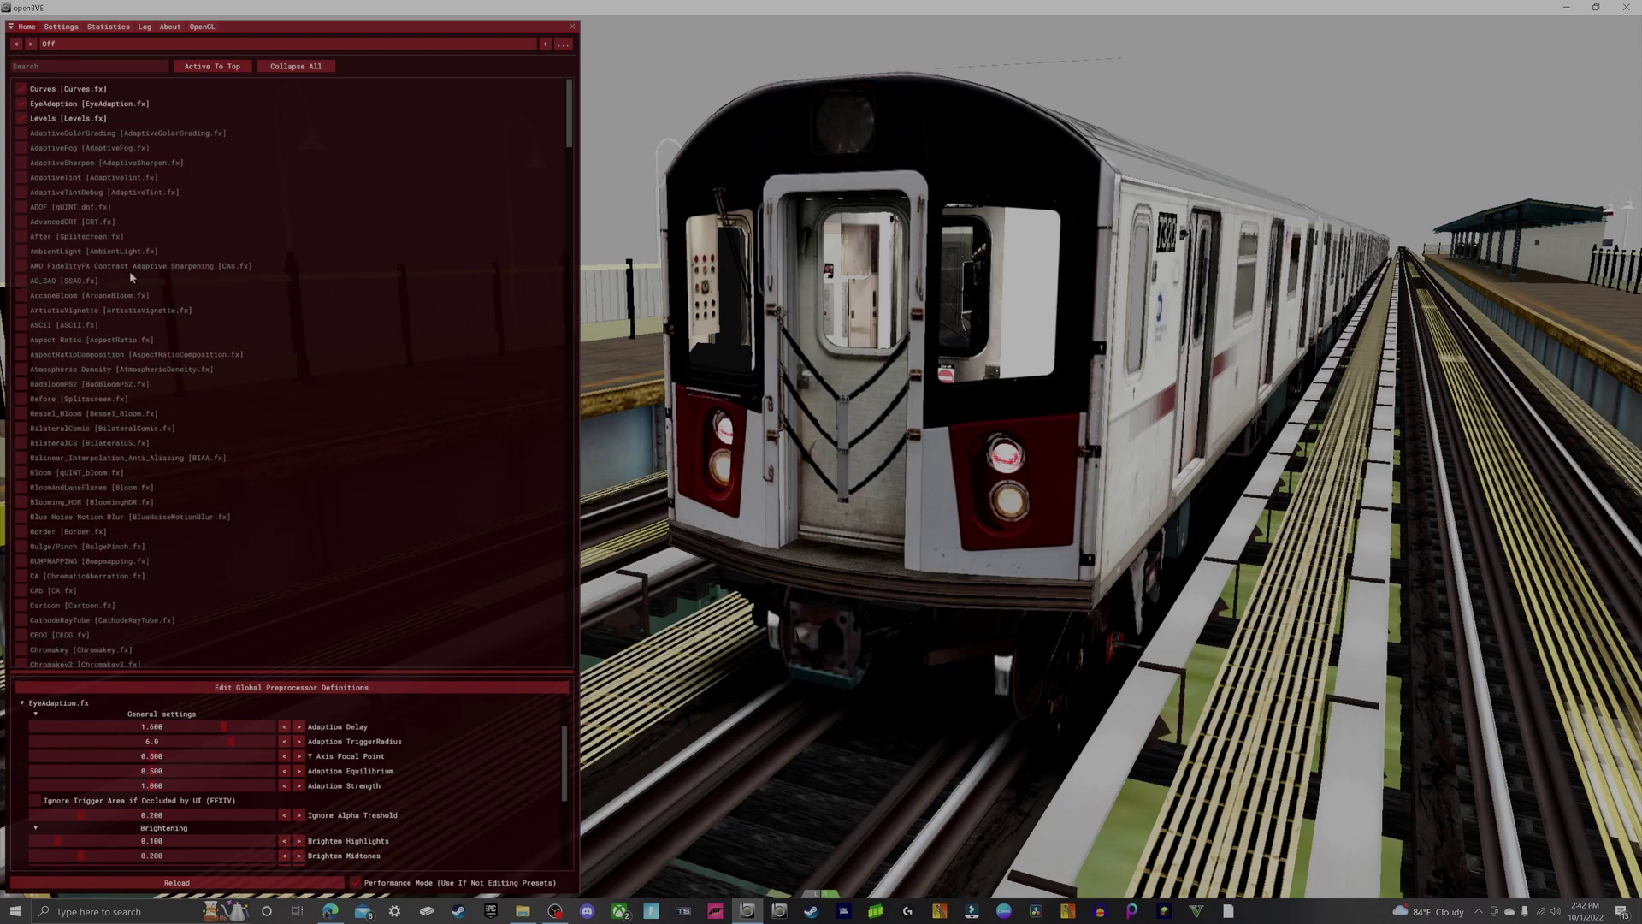
- Search the effect list for "neo" and enable the NeoBloom effect
mouse_move(130, 270)
text(neo)
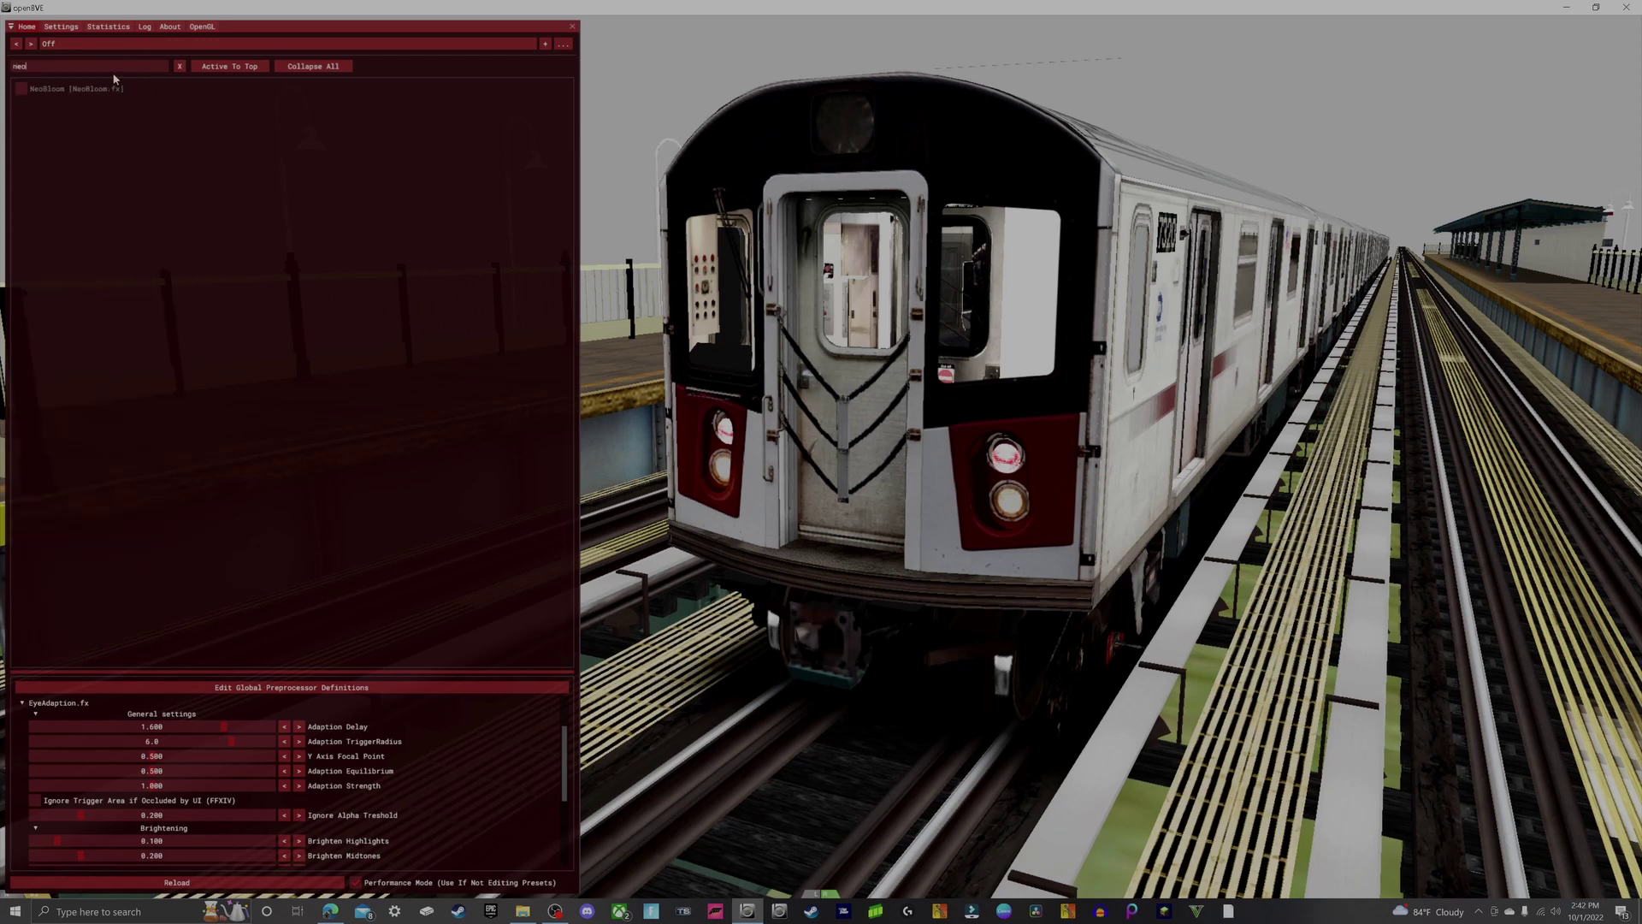
click(50, 92)
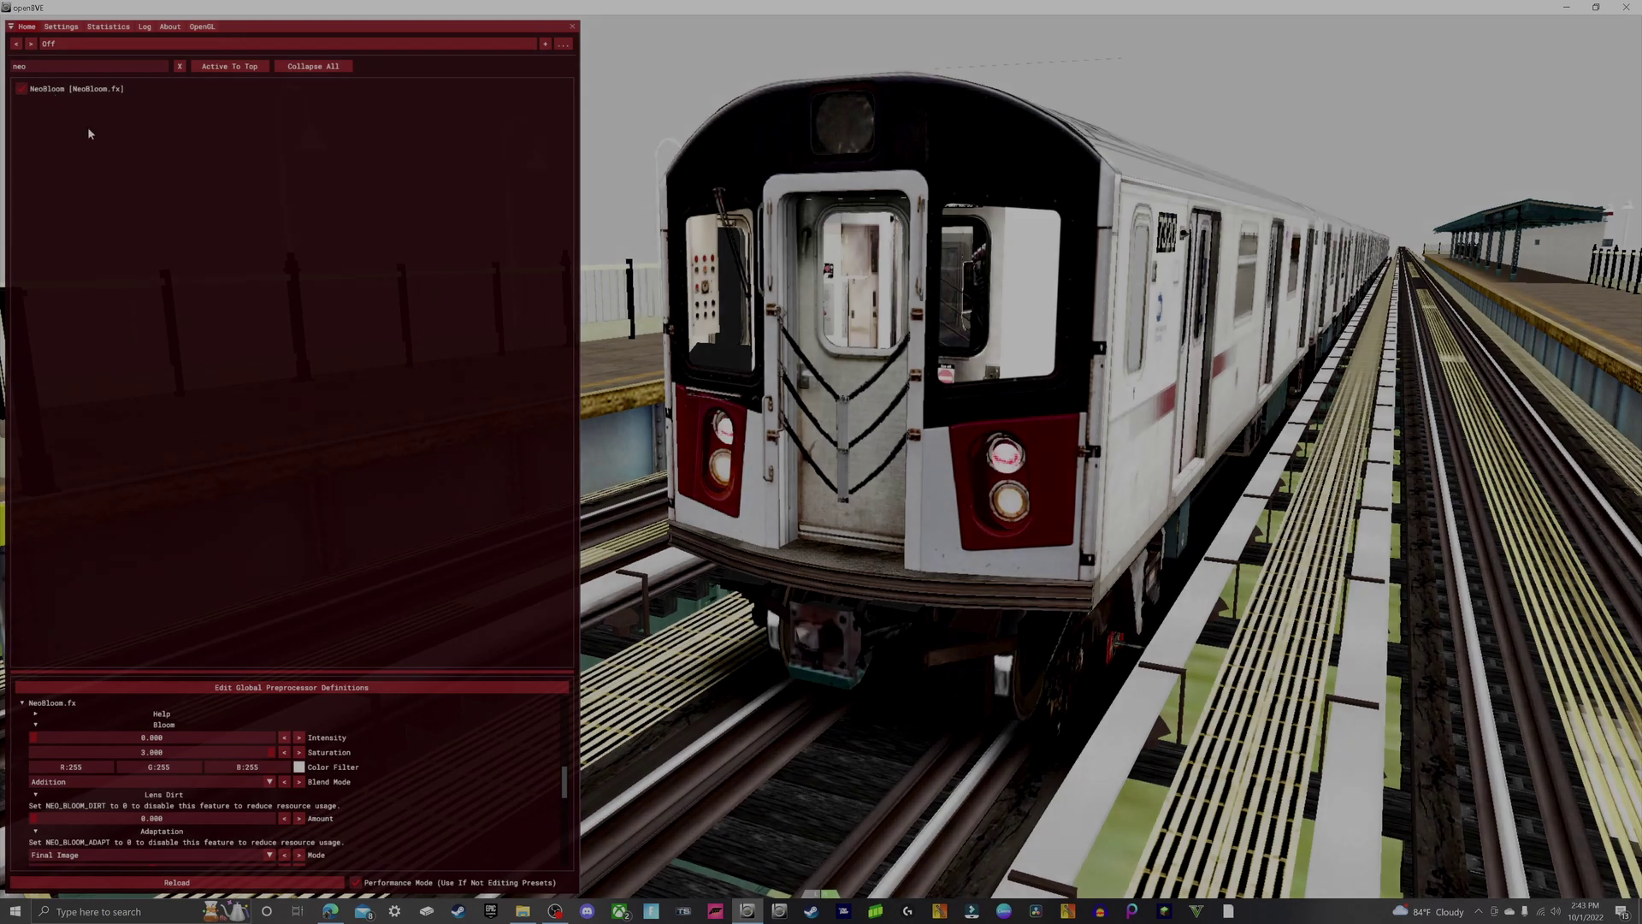
- Set NeoBloom's bloom intensity to about 0.129 and its saturation to about 0.33, and clear the effect search
drag(271, 752, 2, 770)
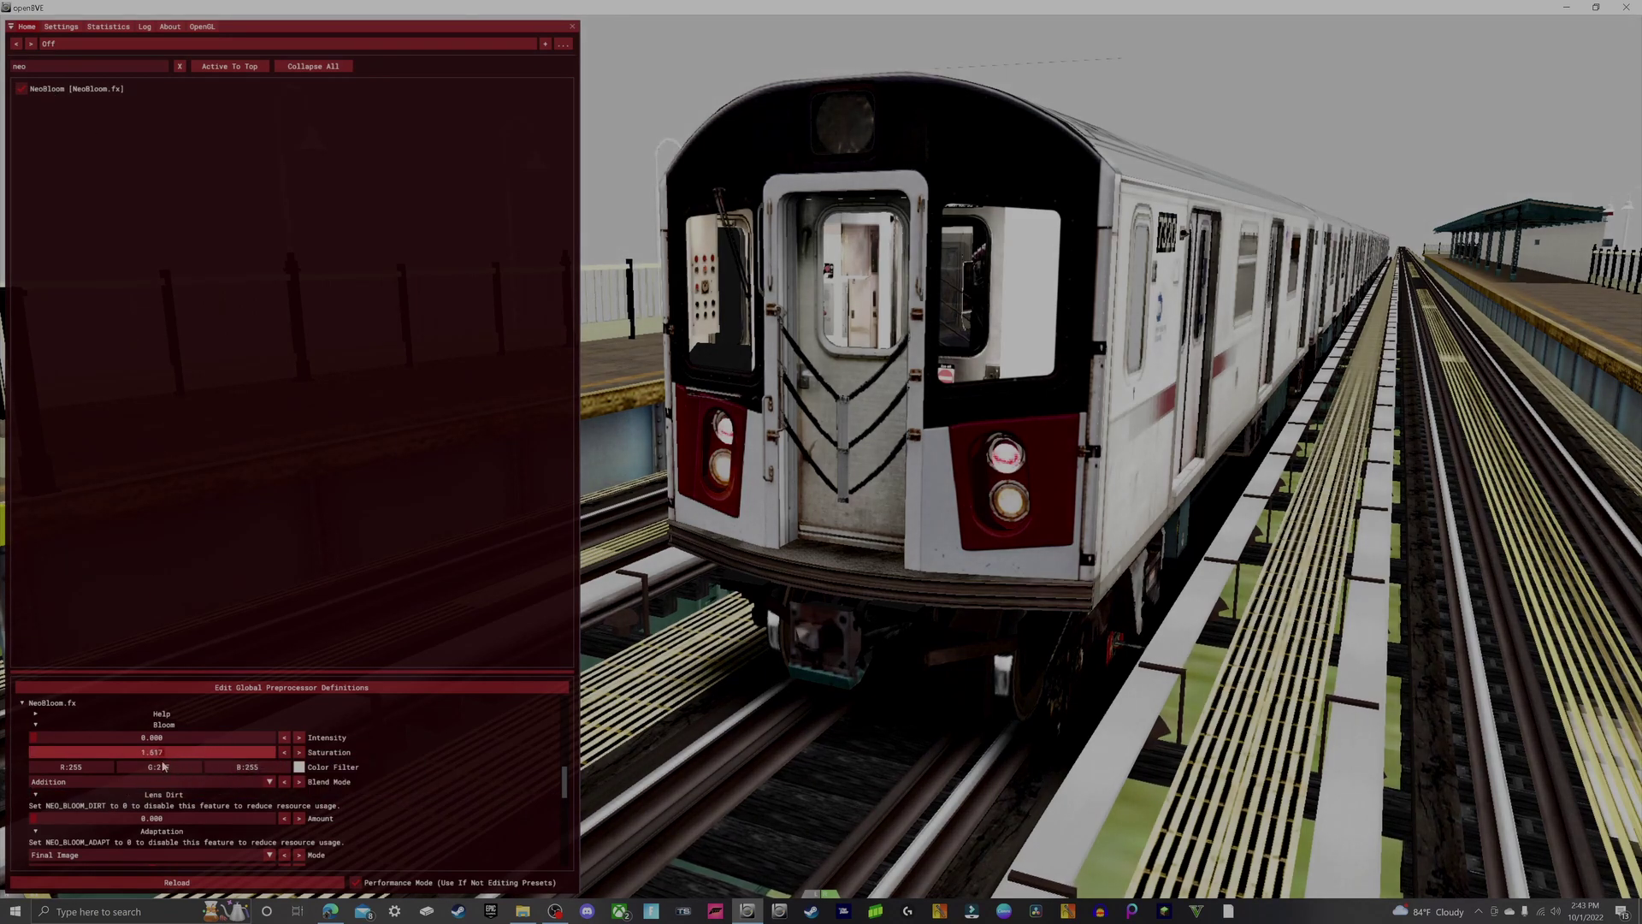
drag(163, 767, 272, 764)
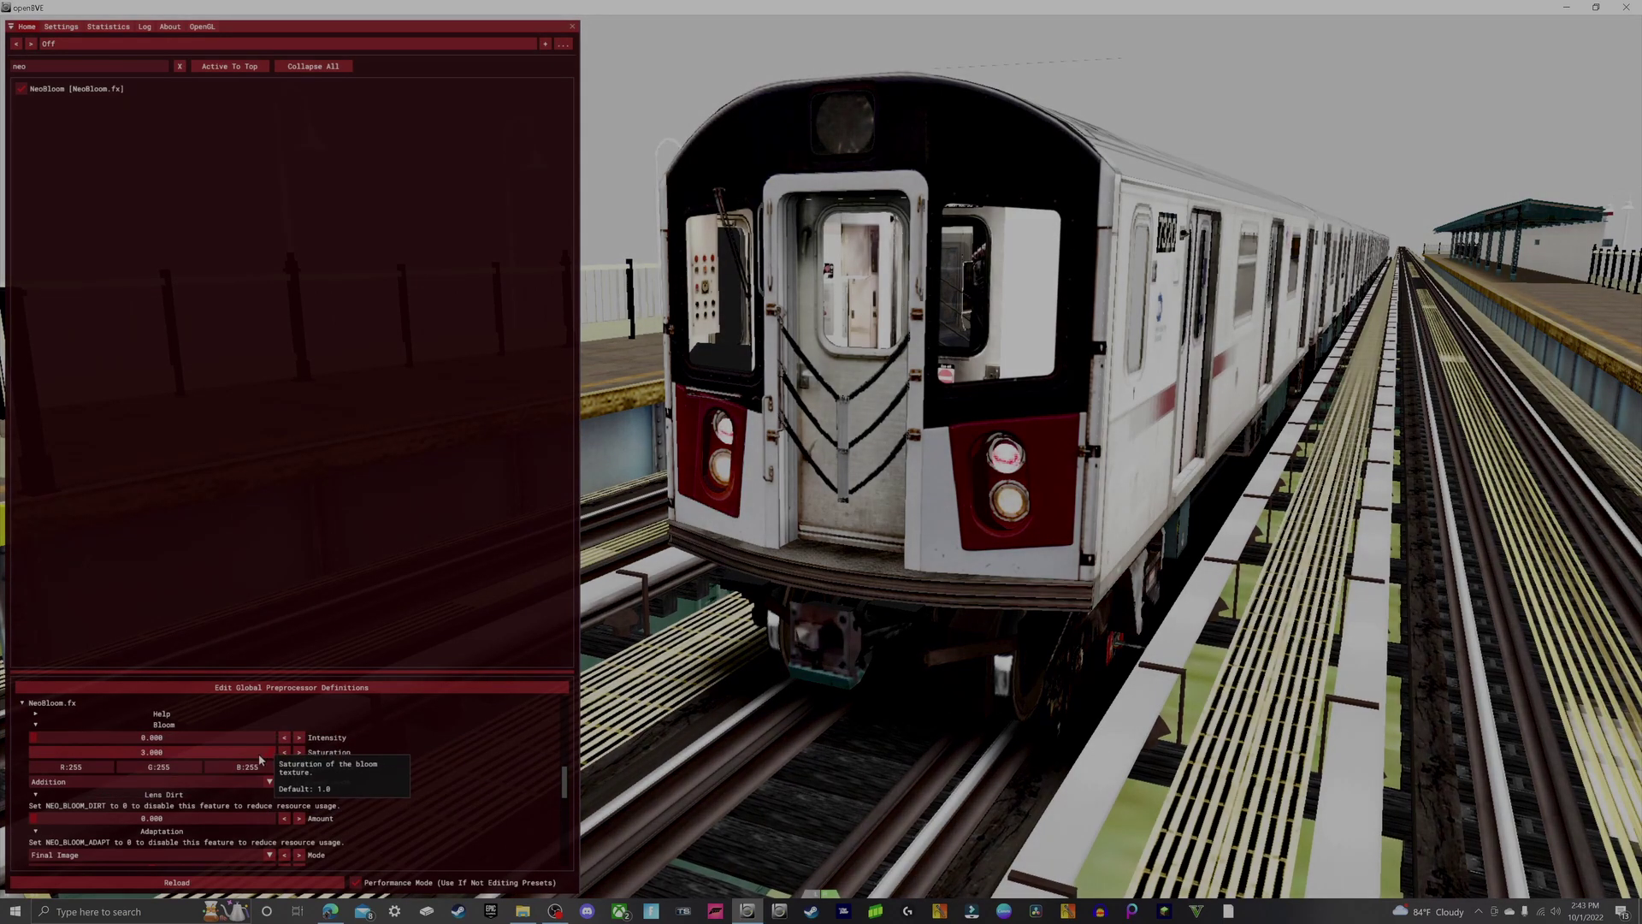
drag(260, 758, 39, 742)
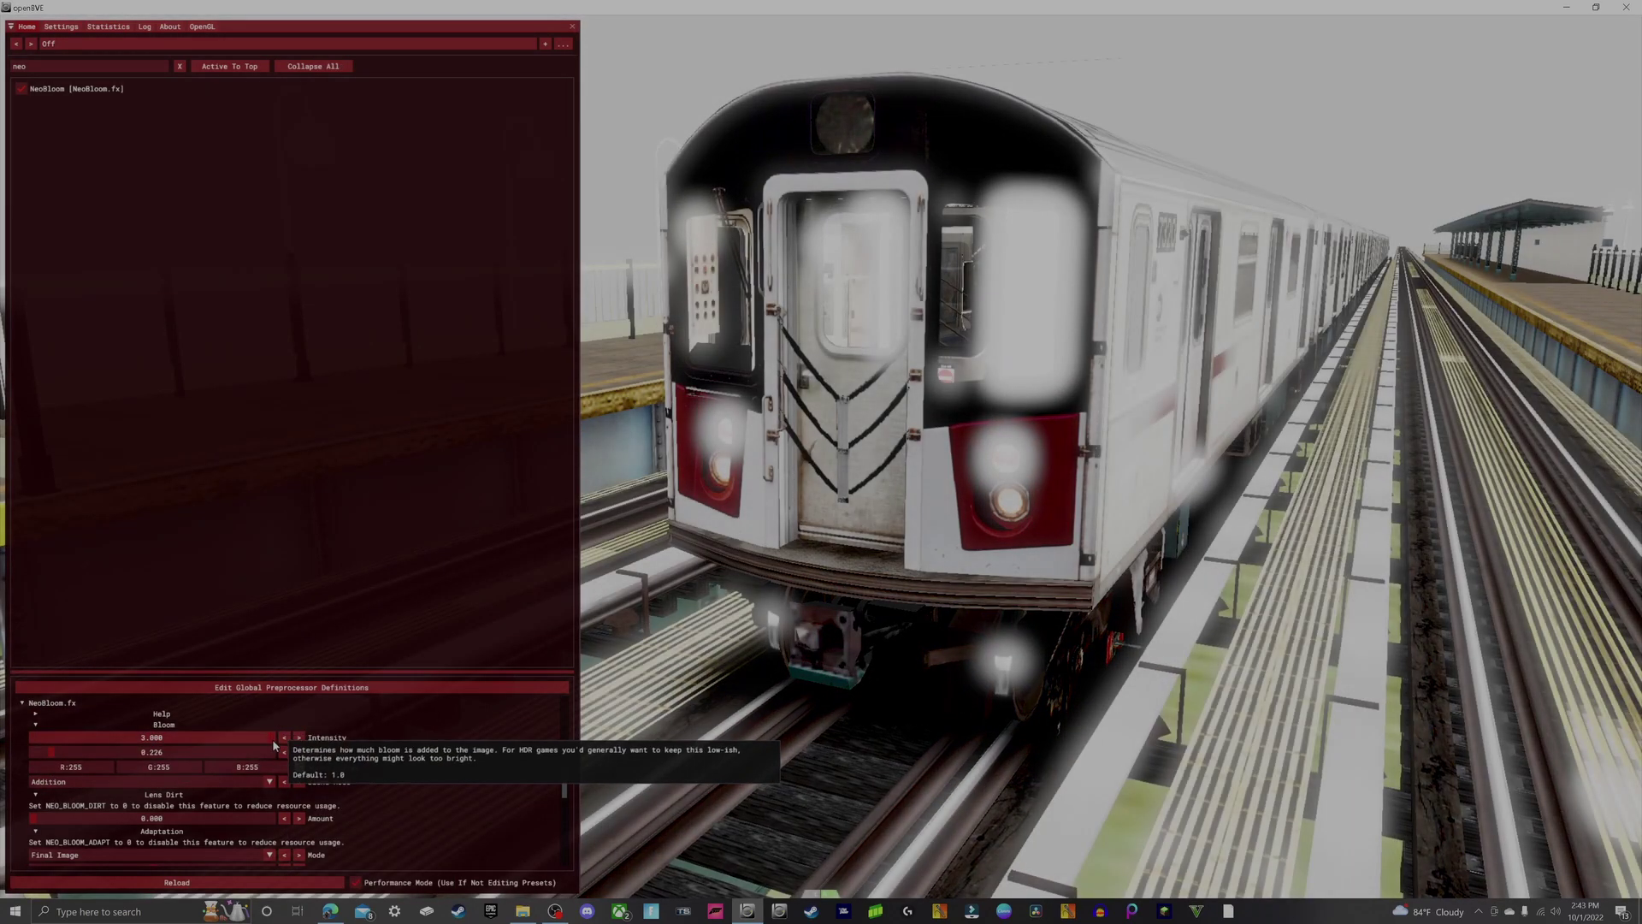
drag(274, 741, 212, 756)
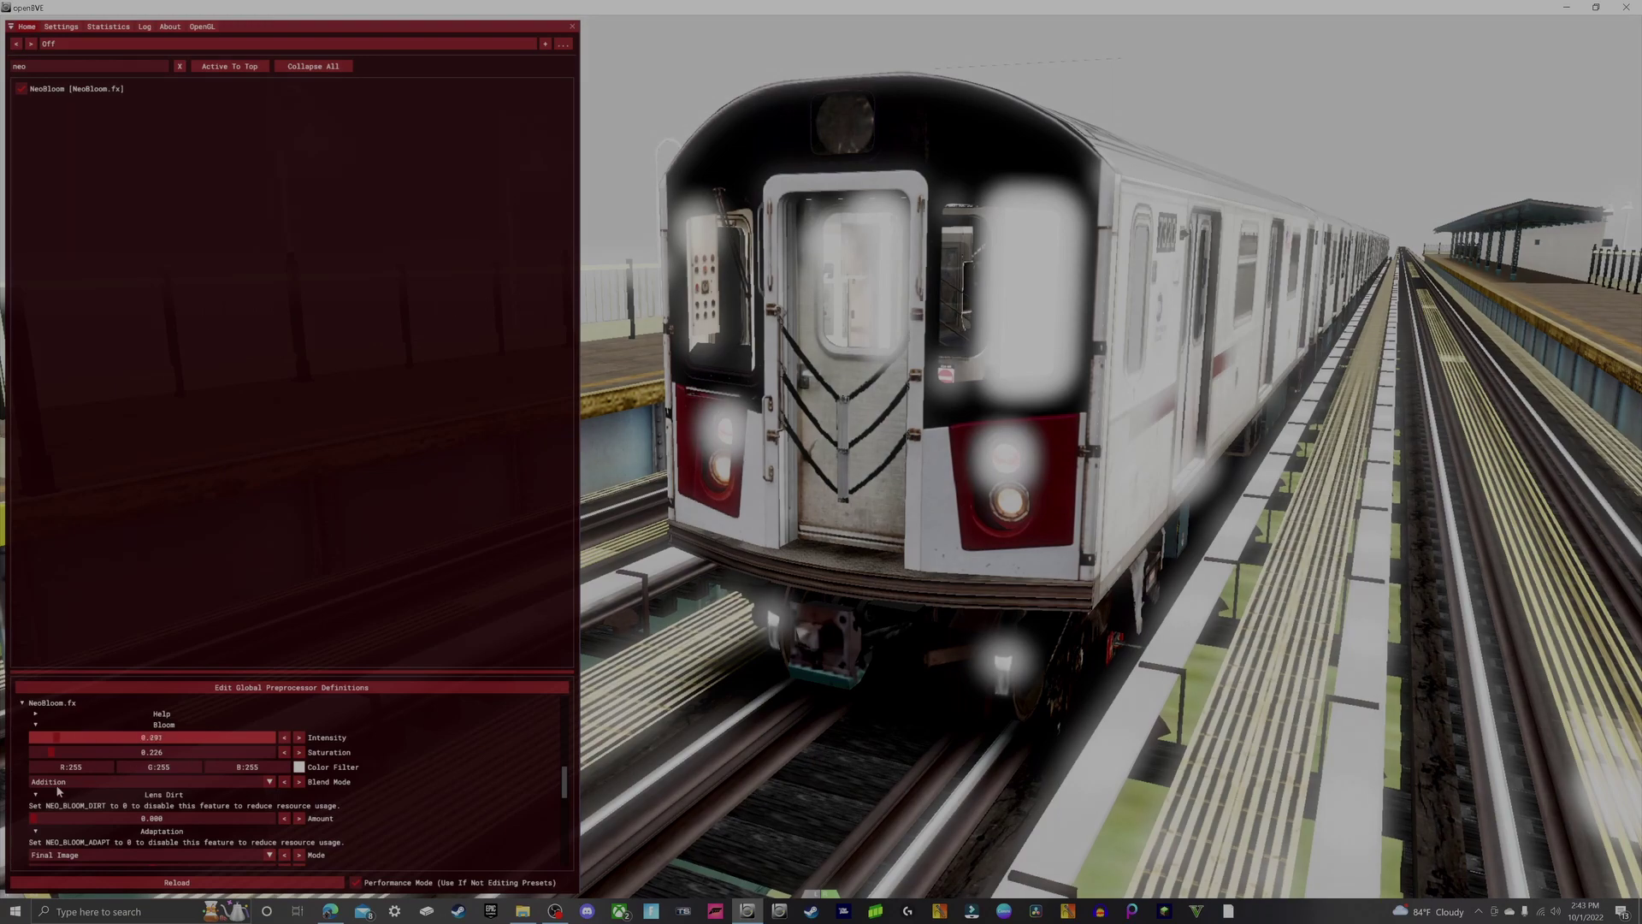
drag(58, 791, 45, 798)
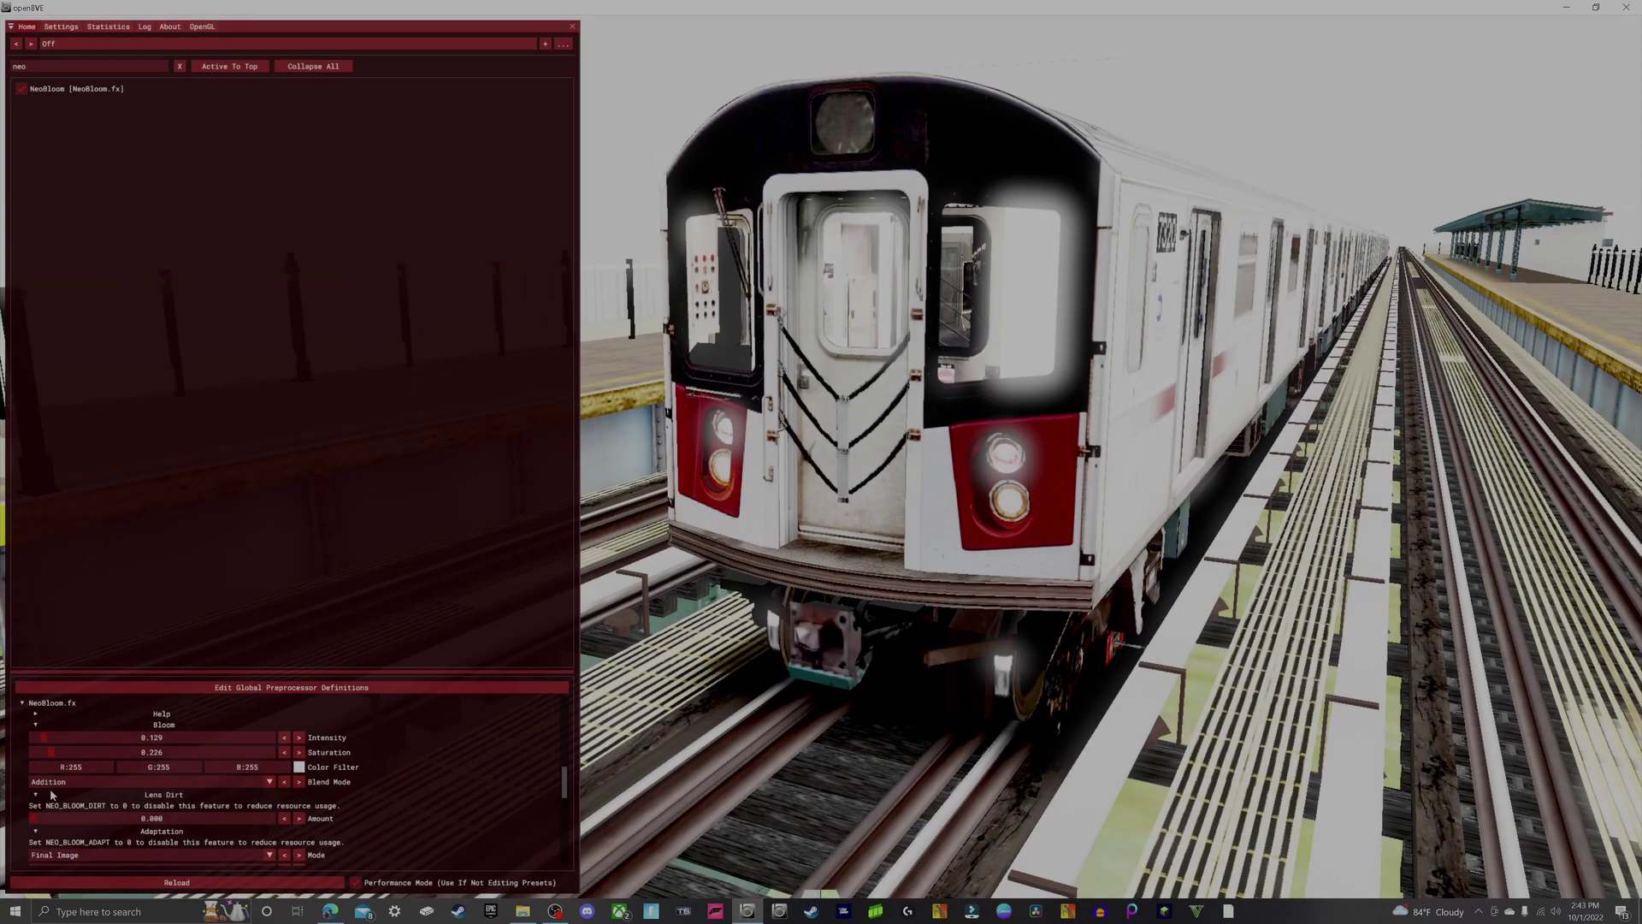
click(53, 754)
drag(53, 754, 60, 753)
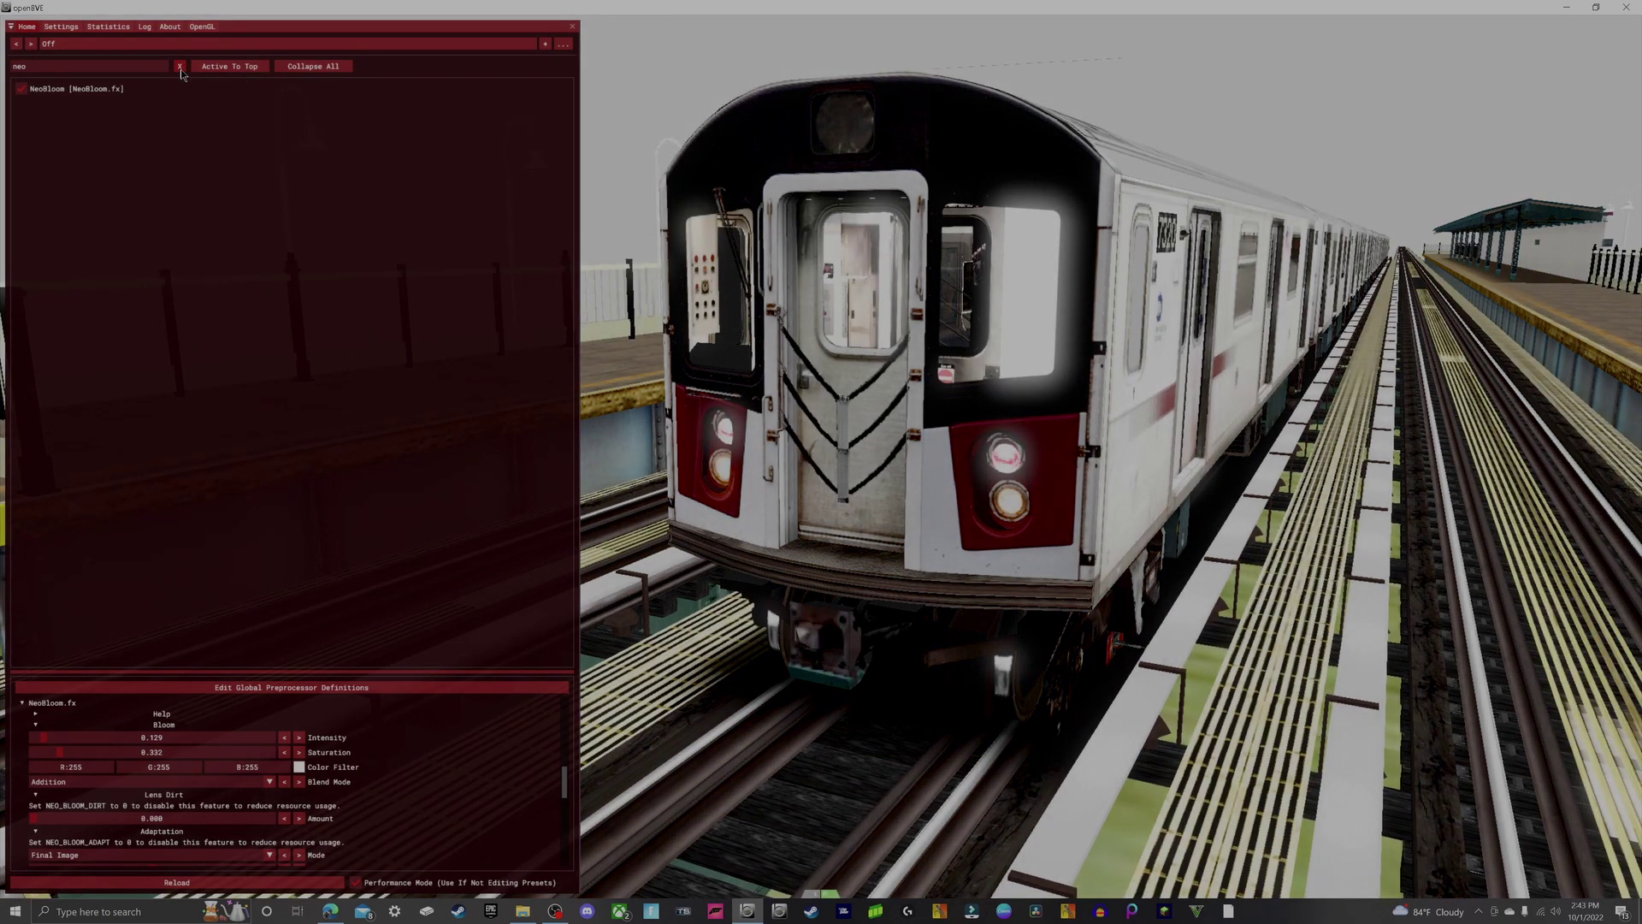
click(180, 68)
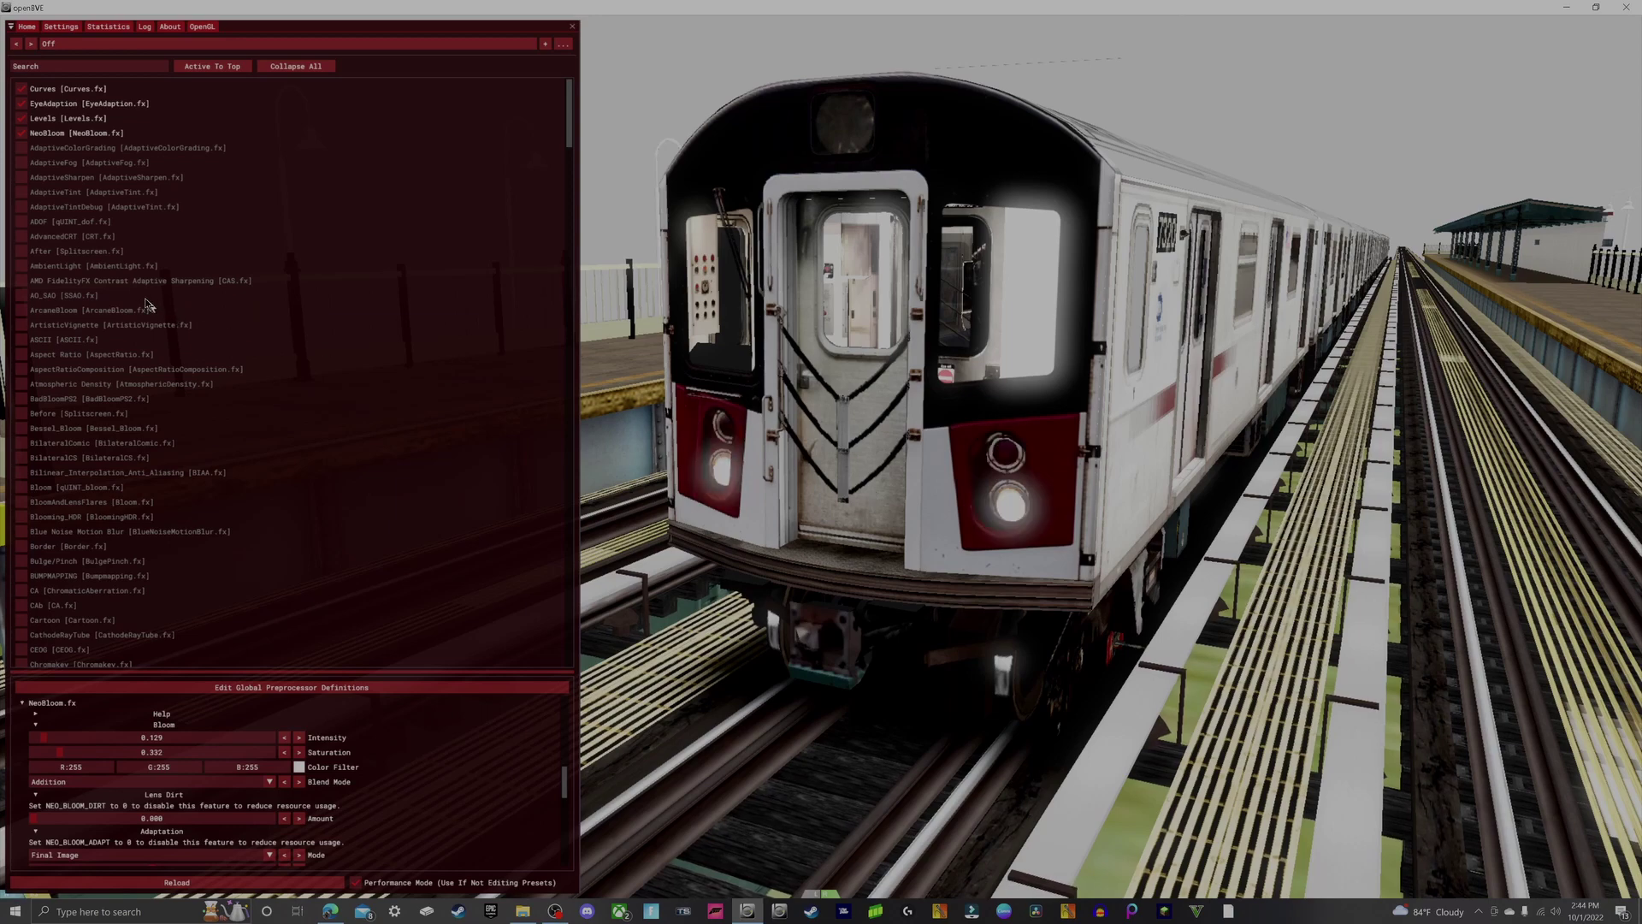
- Enable the ADOF effect, regroup the active effects at the top, and move the overlay aside before hiding it
click(49, 226)
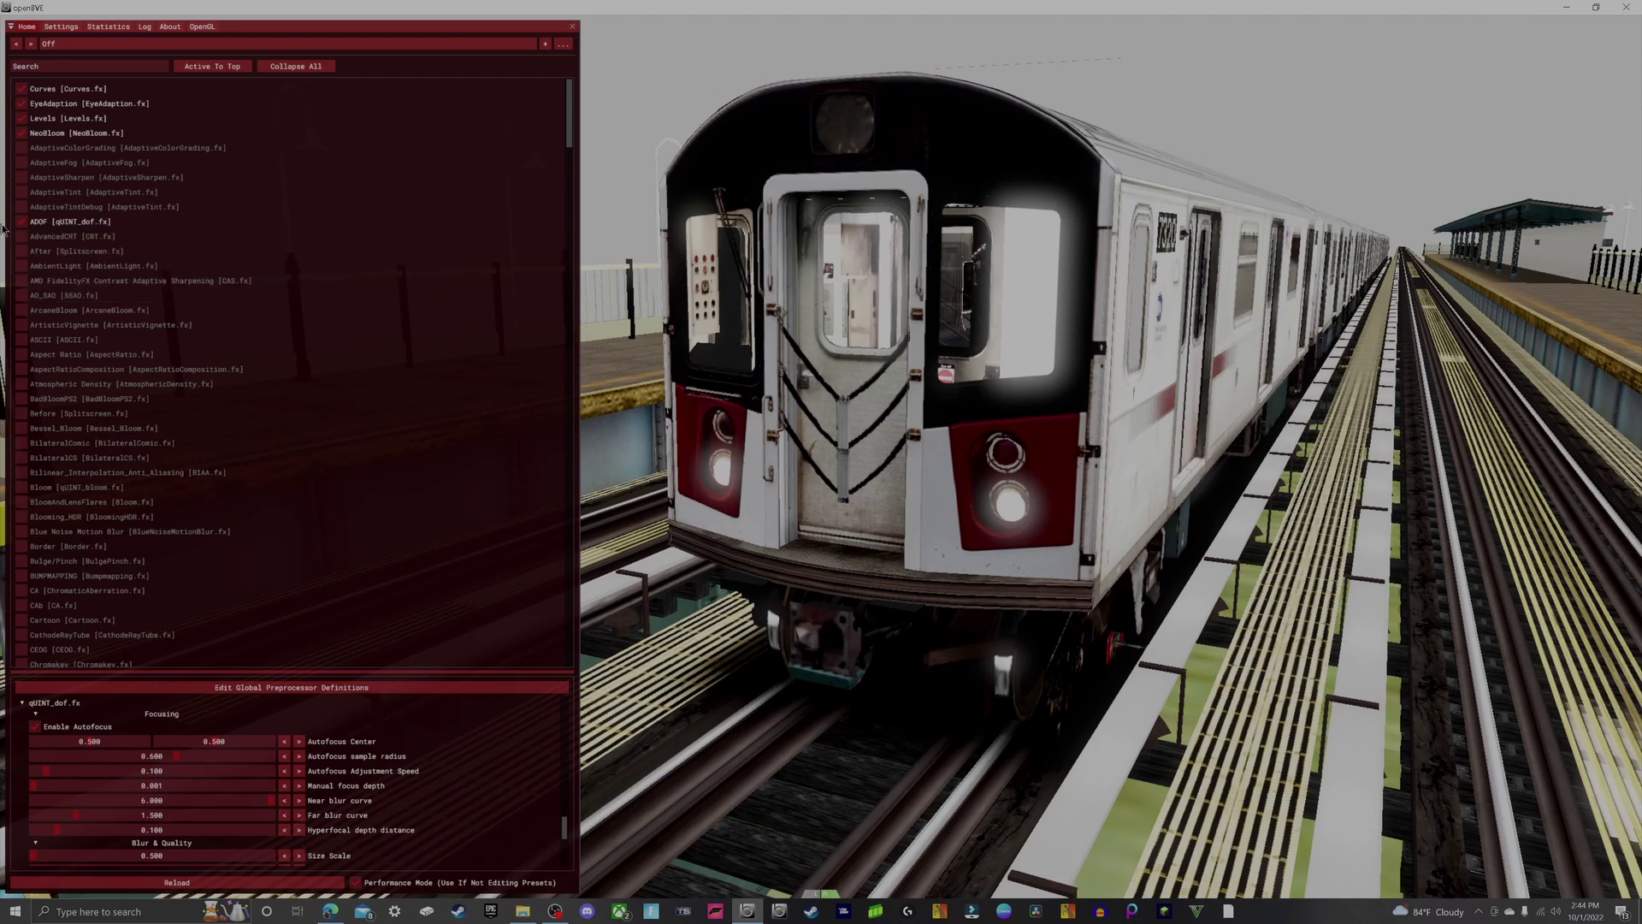
click(231, 67)
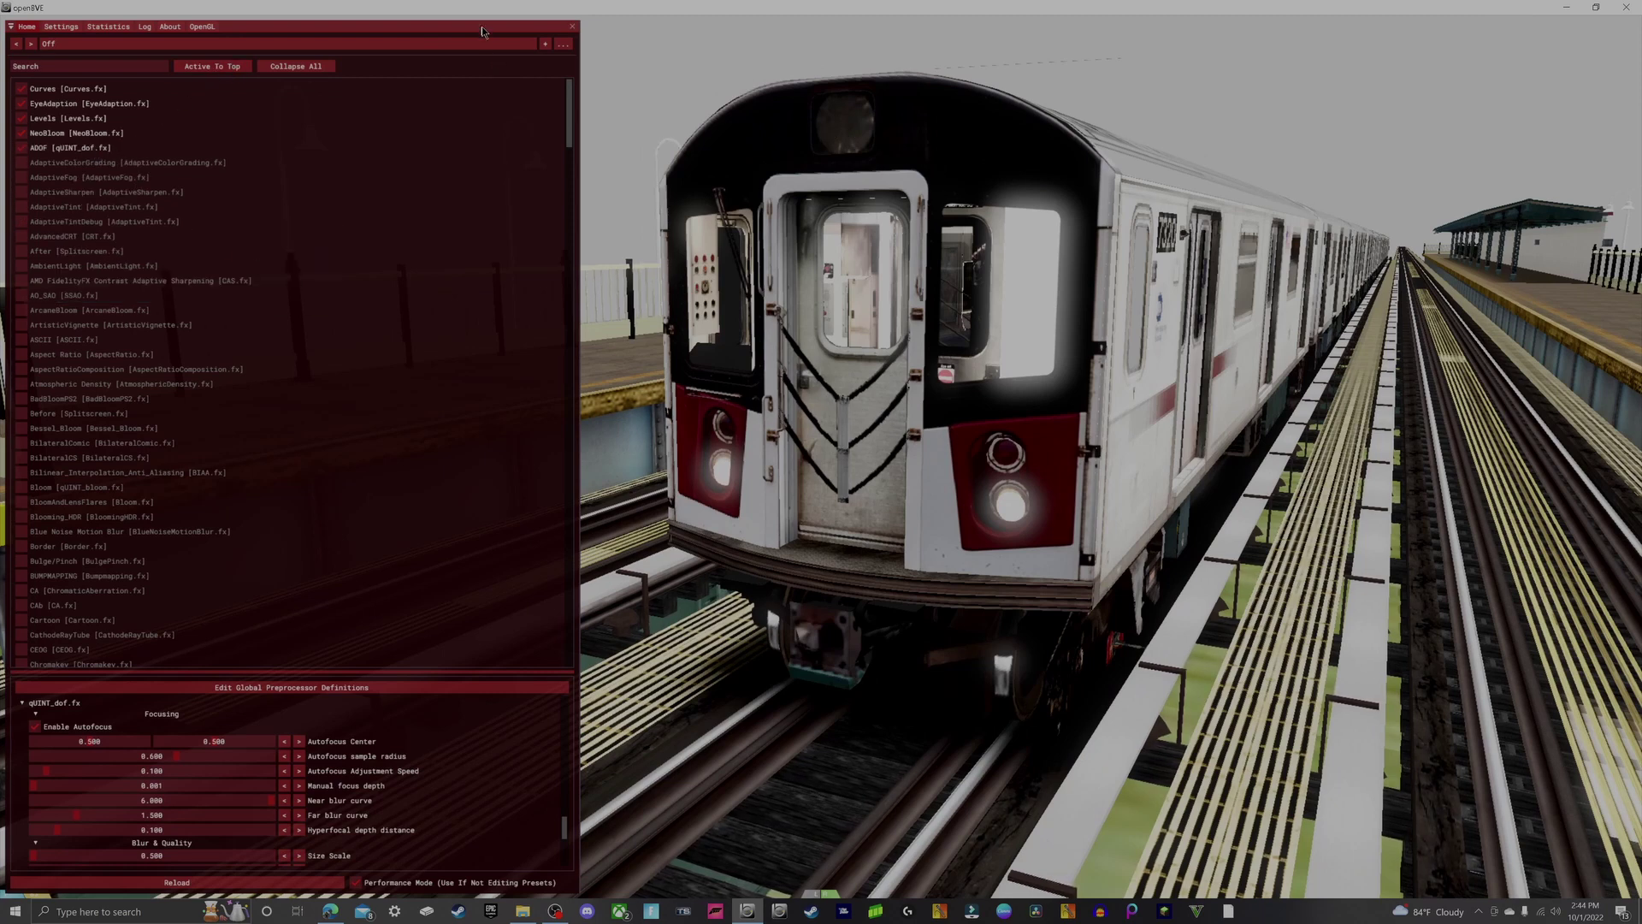
drag(482, 32, 1488, 47)
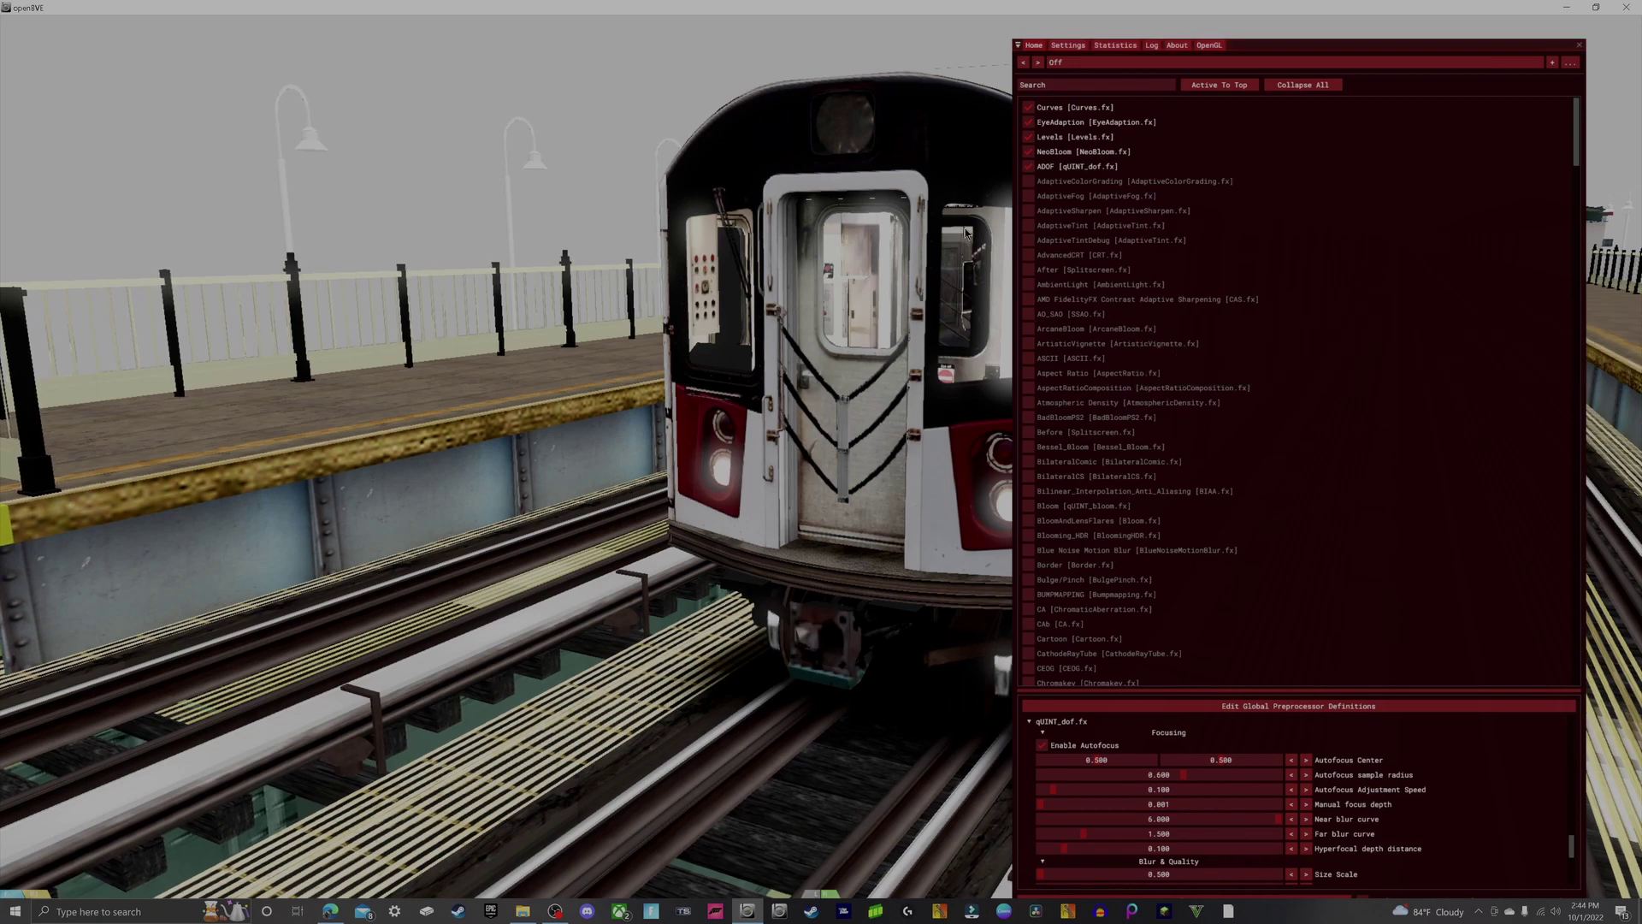
key(Home)
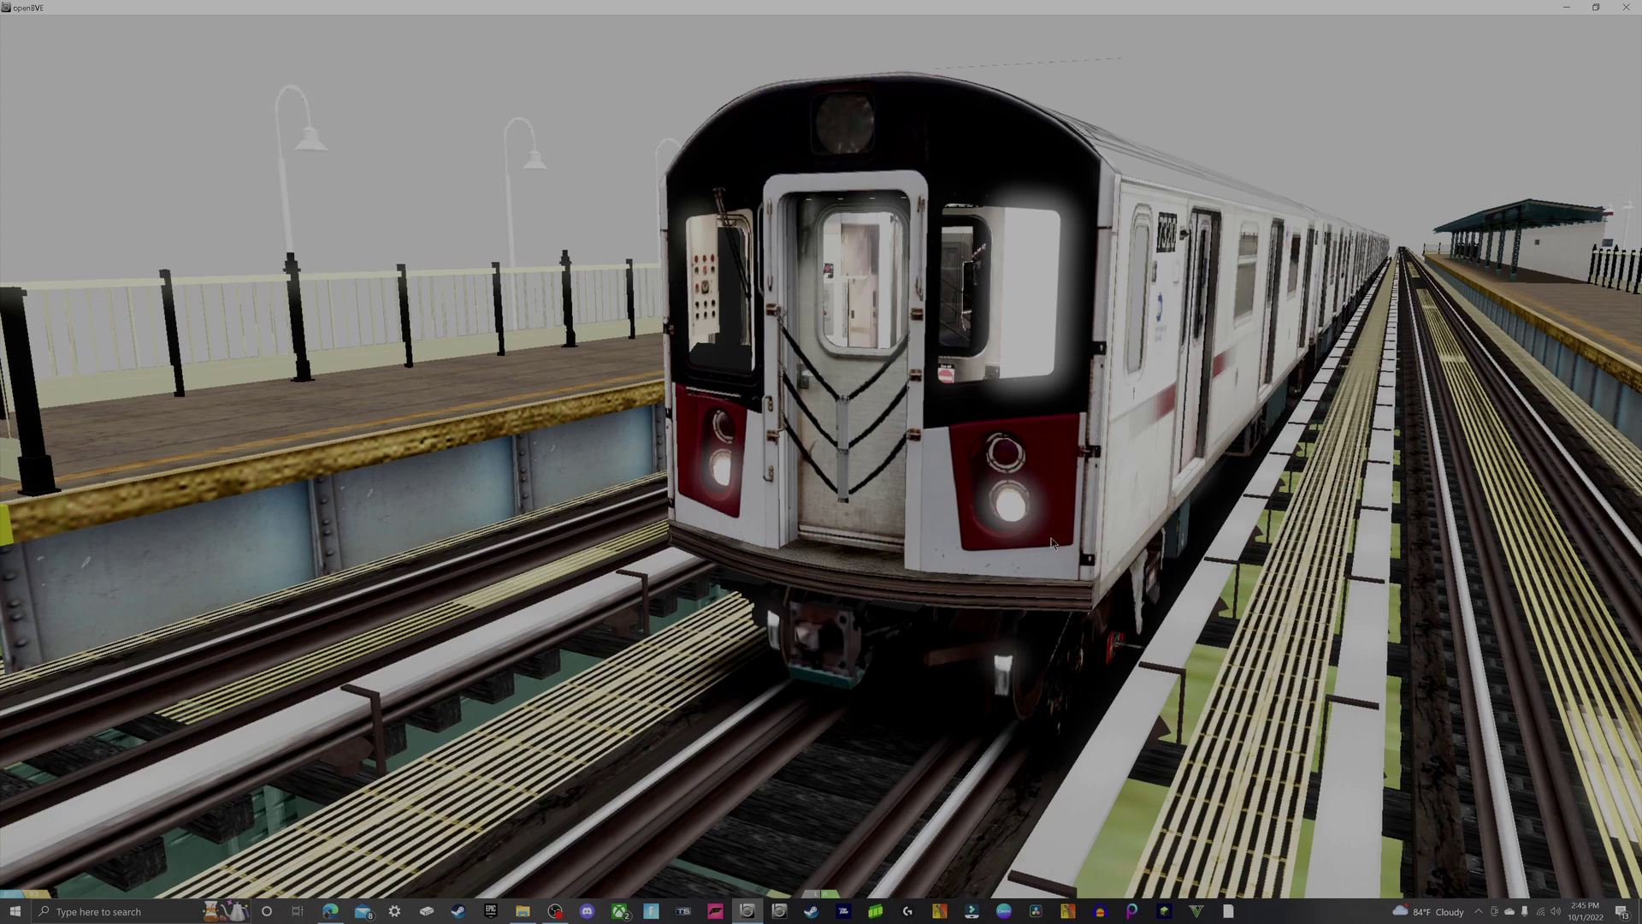
- Try the AmbientLight effect on the moving train, turn it off again, and hide the GShade overlay
key(Home)
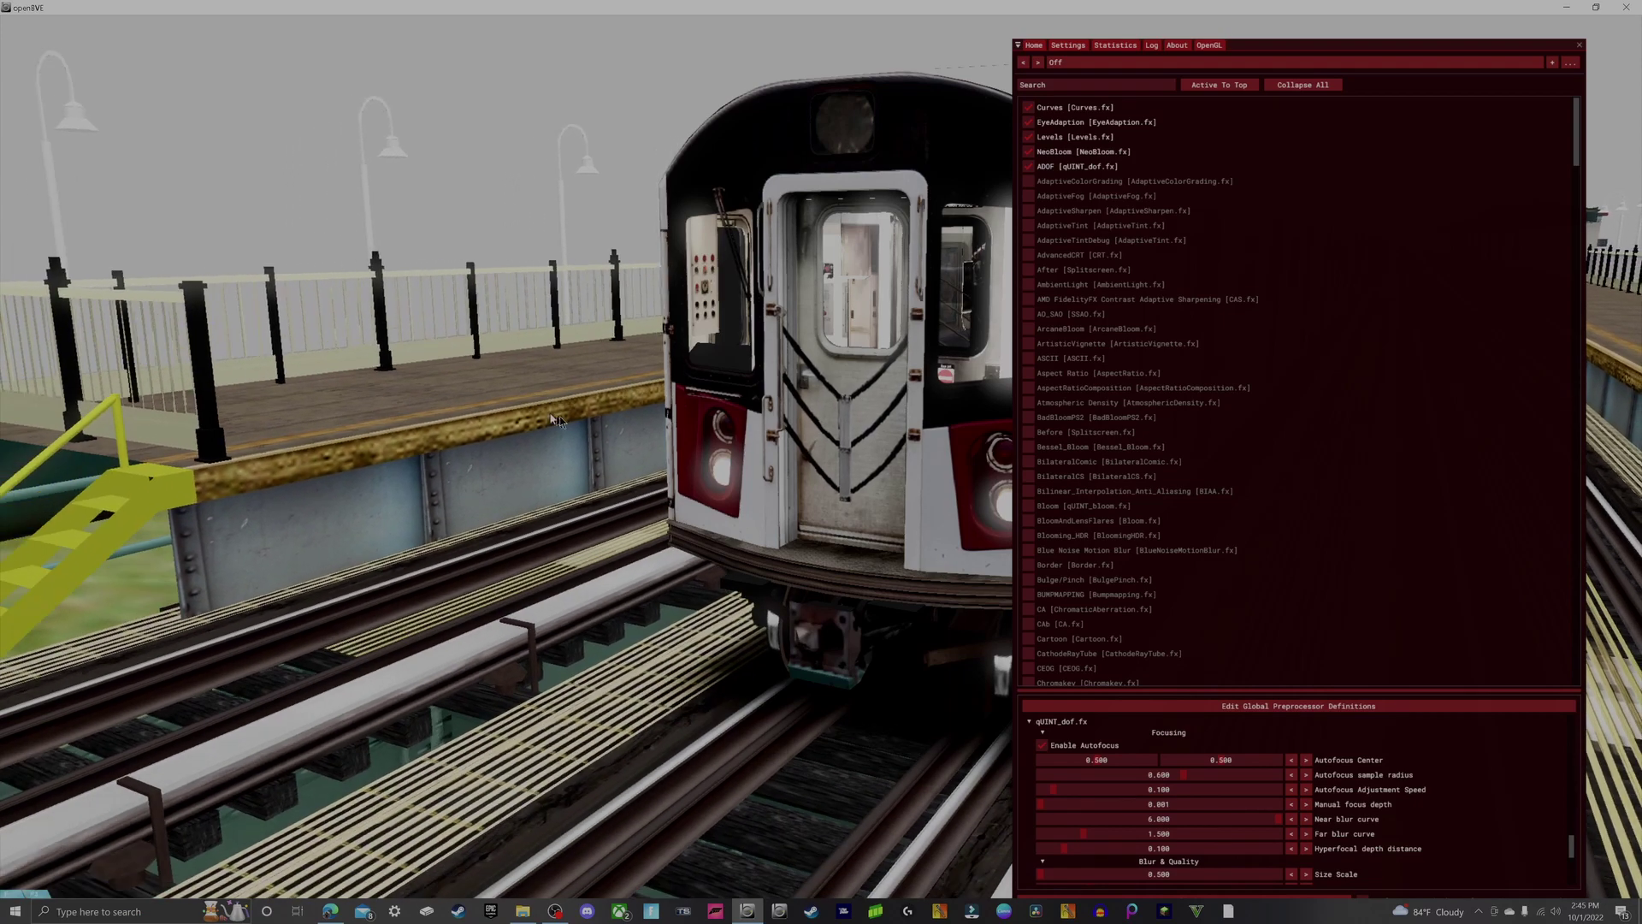
click(1032, 287)
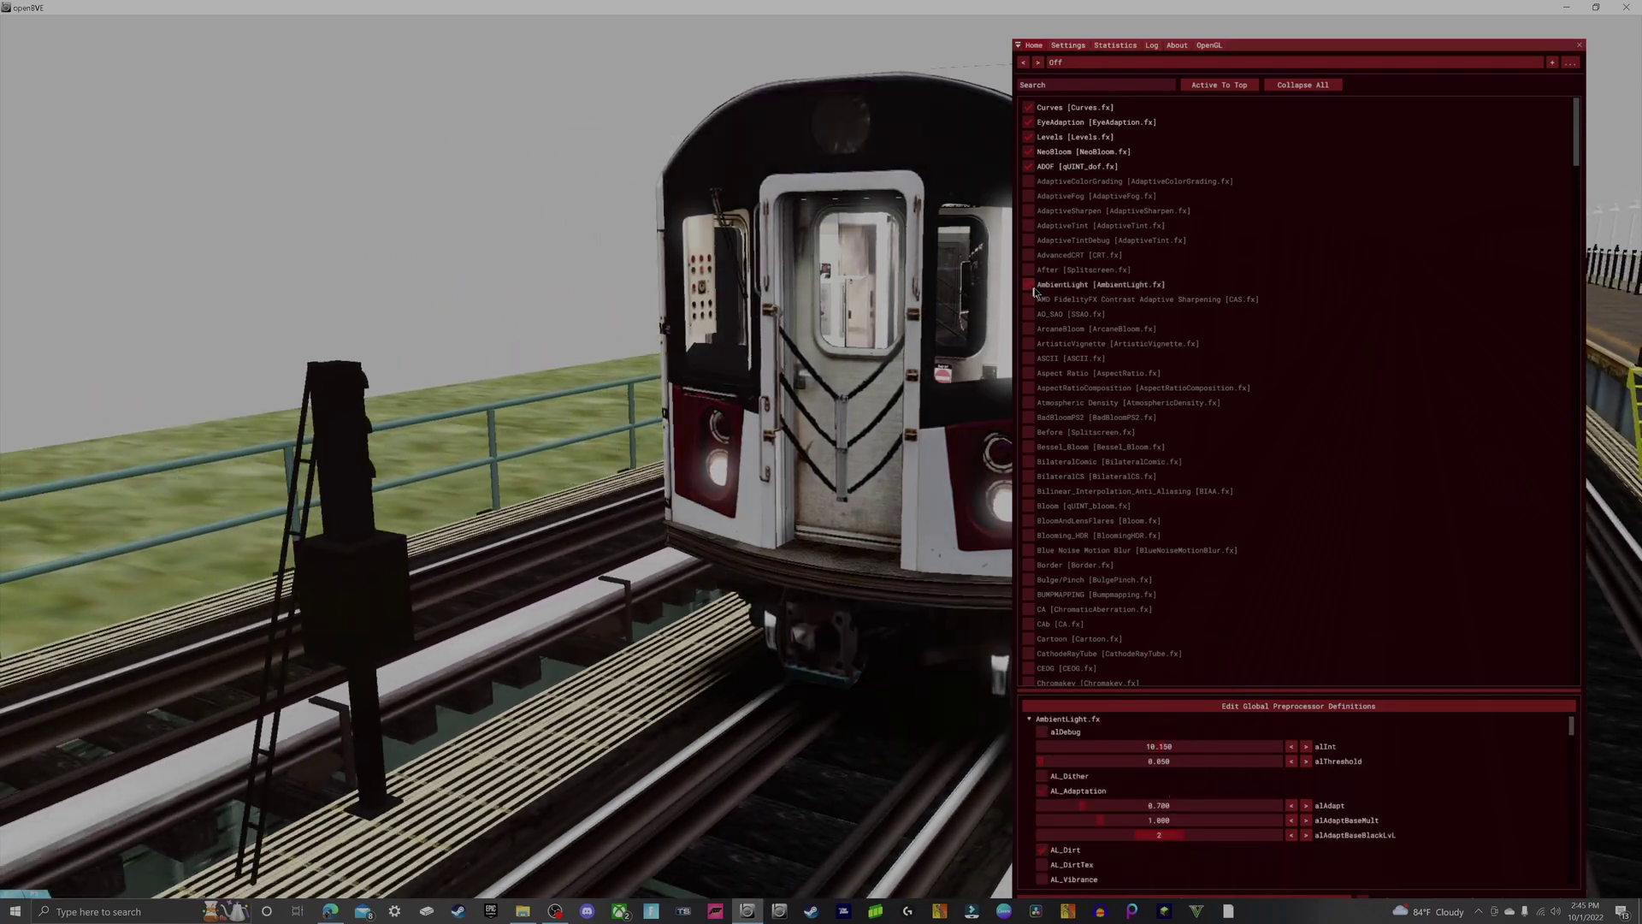
click(1029, 286)
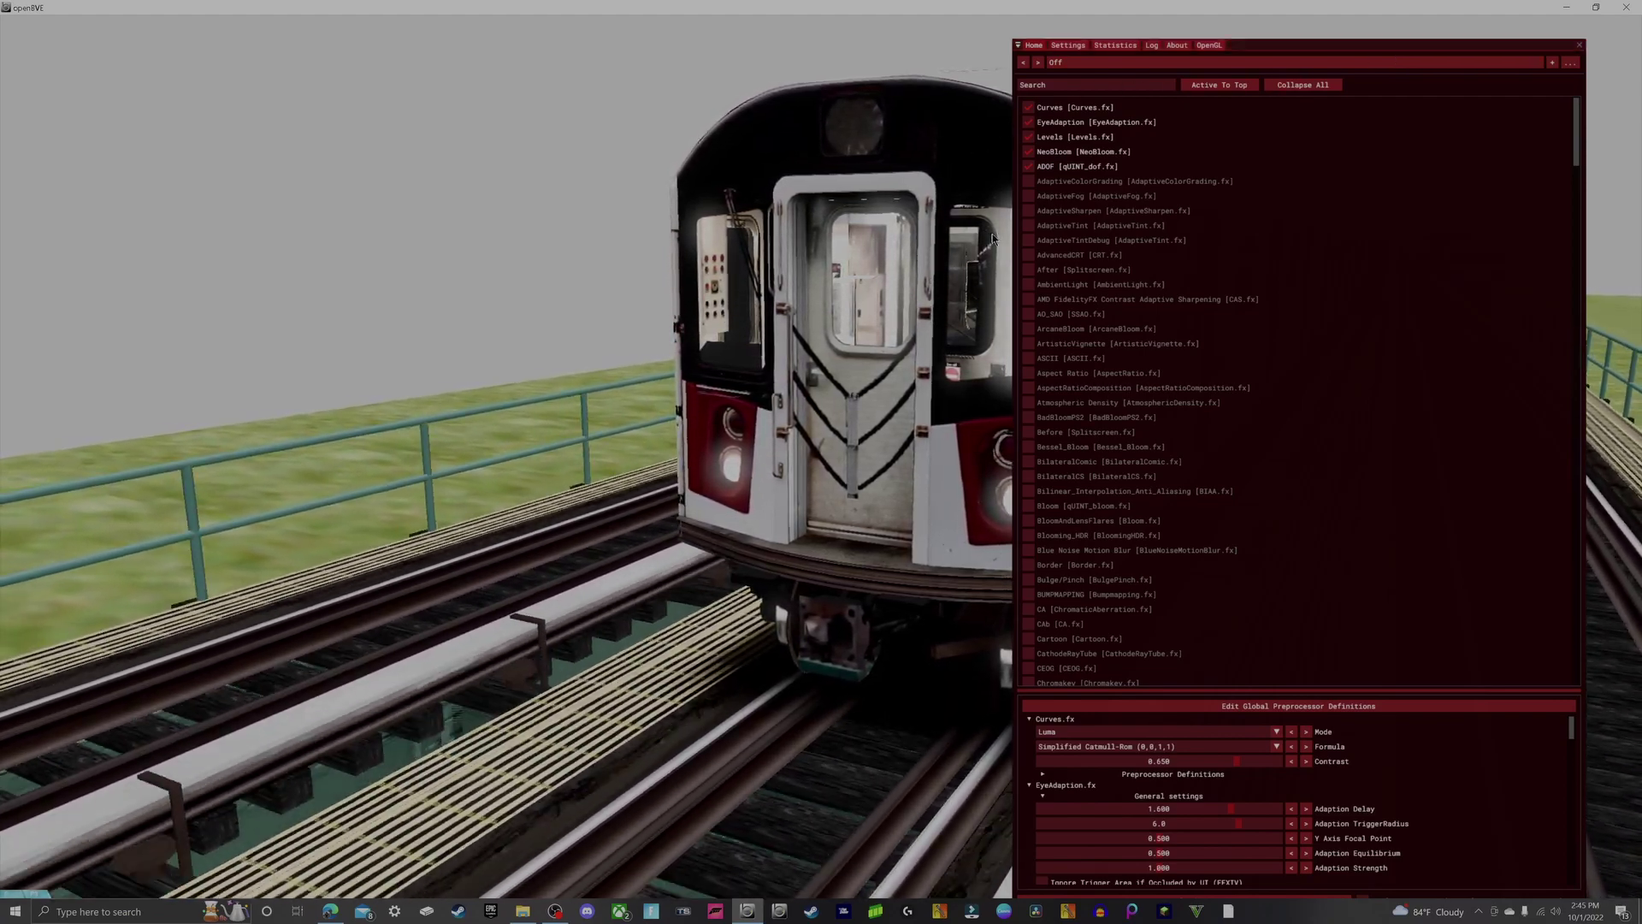
key(Home)
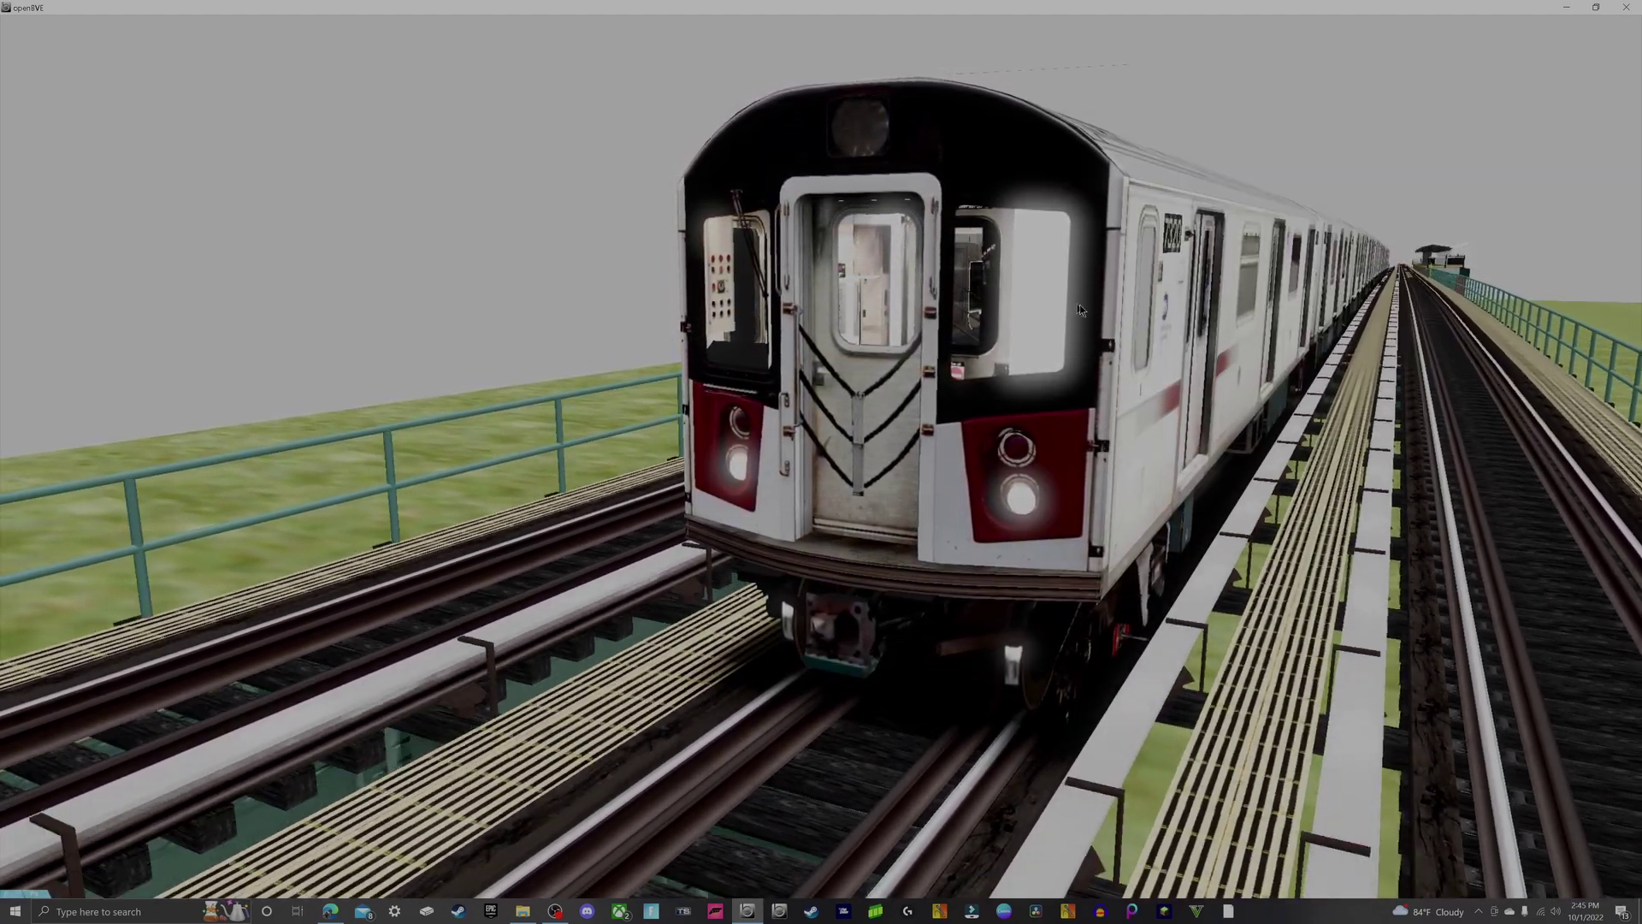